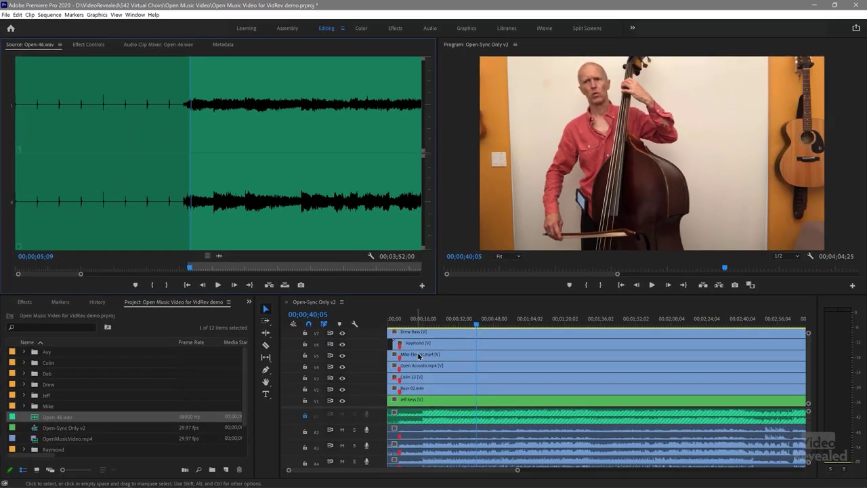
- Open the electric bass clip from V6, display its audio waveform zoomed in on the opening, and play it from the start
{"action": "double_click", "coordinate": [418, 350]}
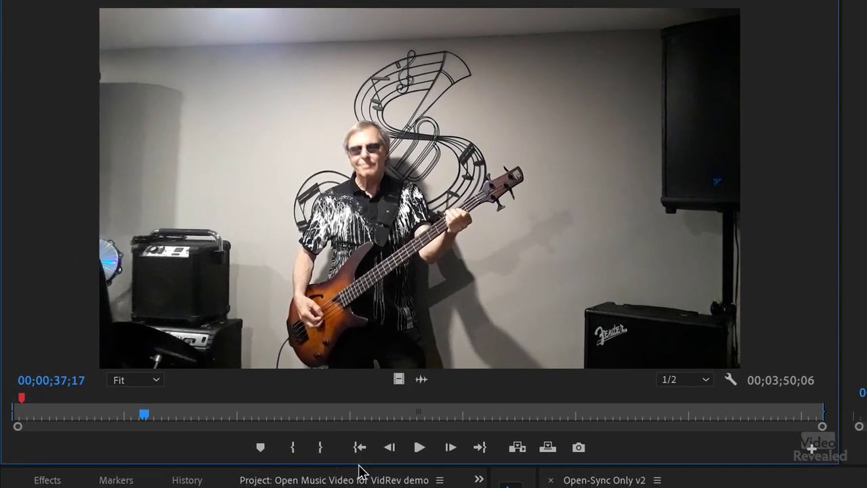
{"action": "left_click", "coordinate": [422, 383]}
{"action": "left_click_drag", "start_coordinate": [38, 247], "coordinate": [8, 257]}
{"action": "left_click_drag", "start_coordinate": [811, 433], "coordinate": [398, 427]}
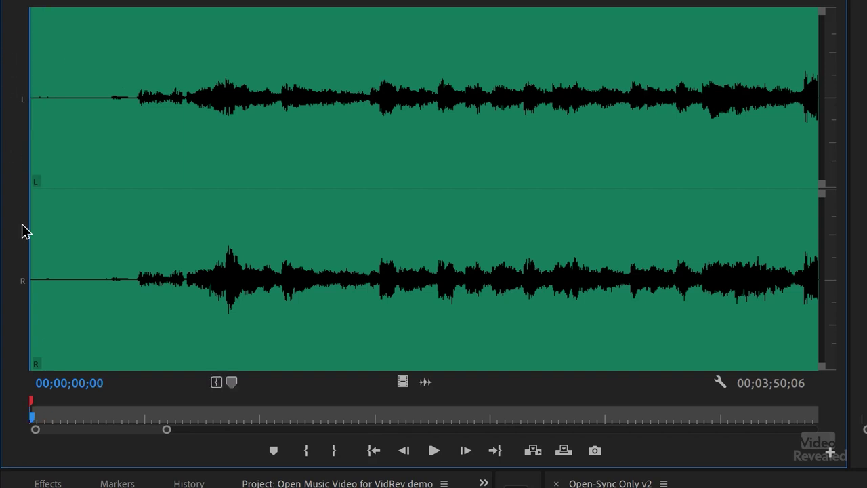
{"action": "key", "text": "space"}
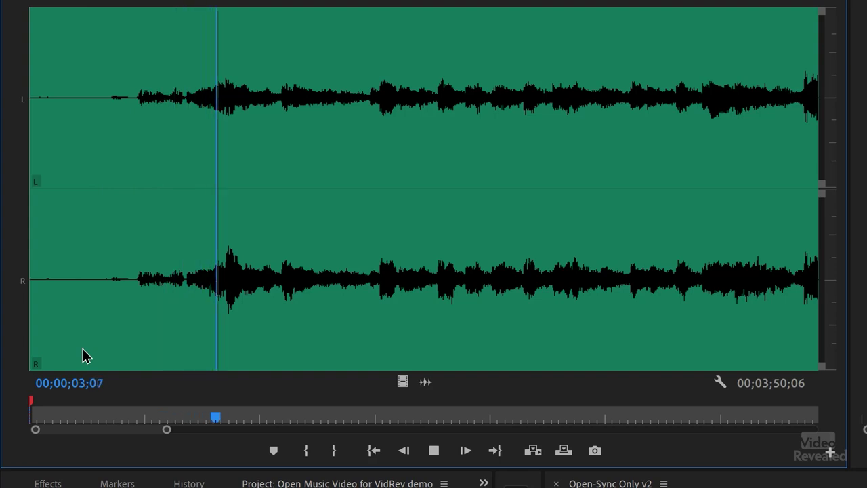
{"action": "key", "text": "space"}
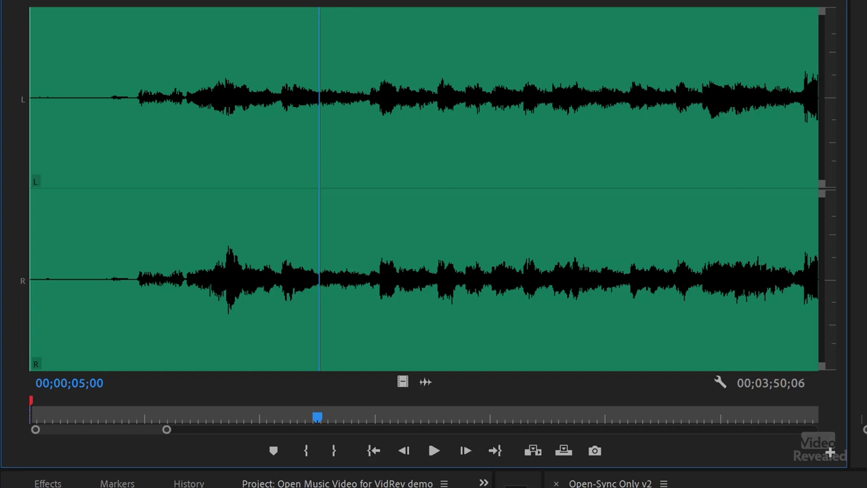
- Move the bass clip's marker to the point where its music begins and play the opening to check it
{"action": "key", "text": "Home"}
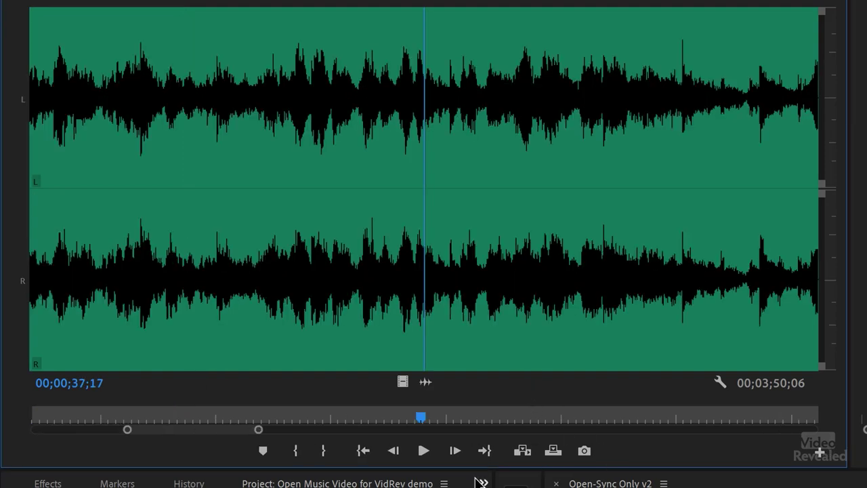
{"action": "key", "text": "Home"}
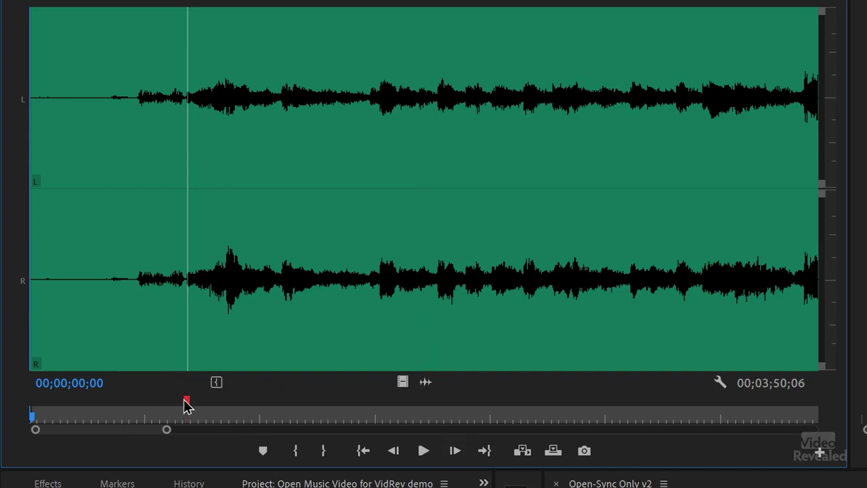
{"action": "key", "text": "space"}
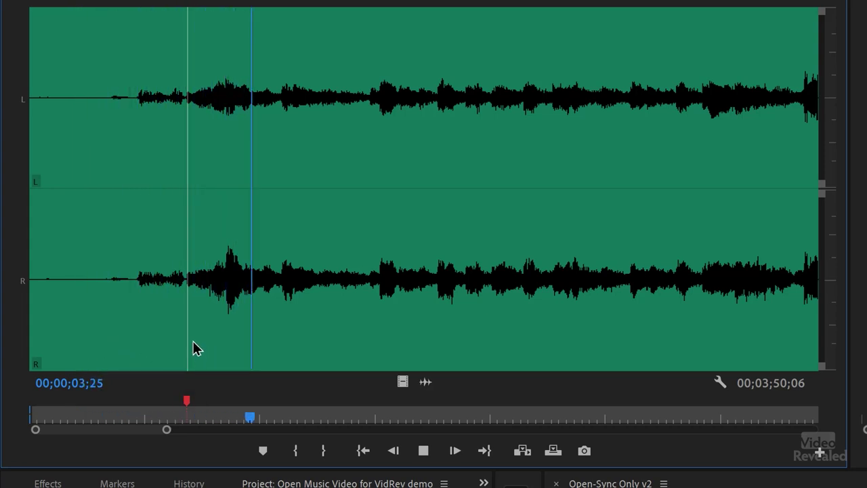
{"action": "key", "text": "space"}
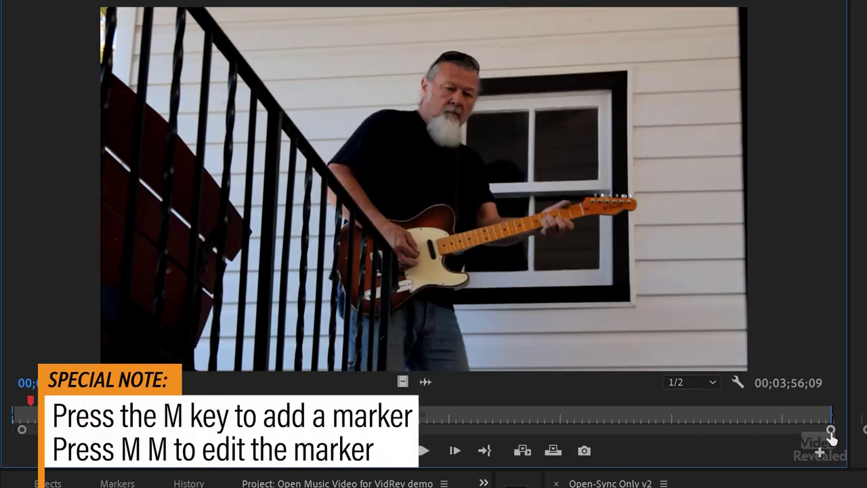
- Examine the opening of the electric guitar clip around its music-start marker
{"action": "left_click_drag", "start_coordinate": [830, 431], "coordinate": [488, 437]}
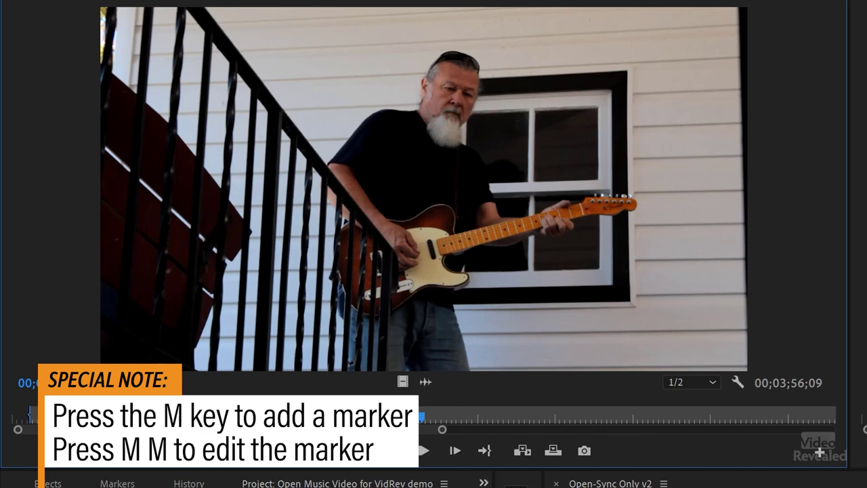
{"action": "key", "text": "j"}
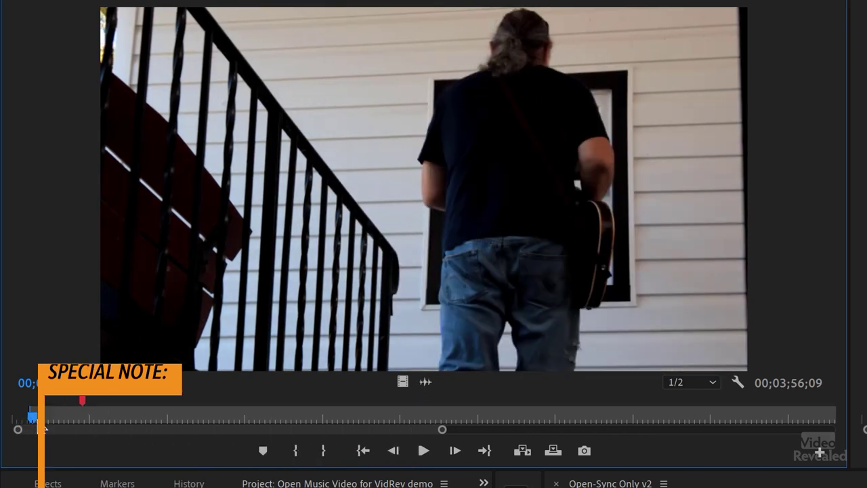
{"action": "key", "text": "l"}
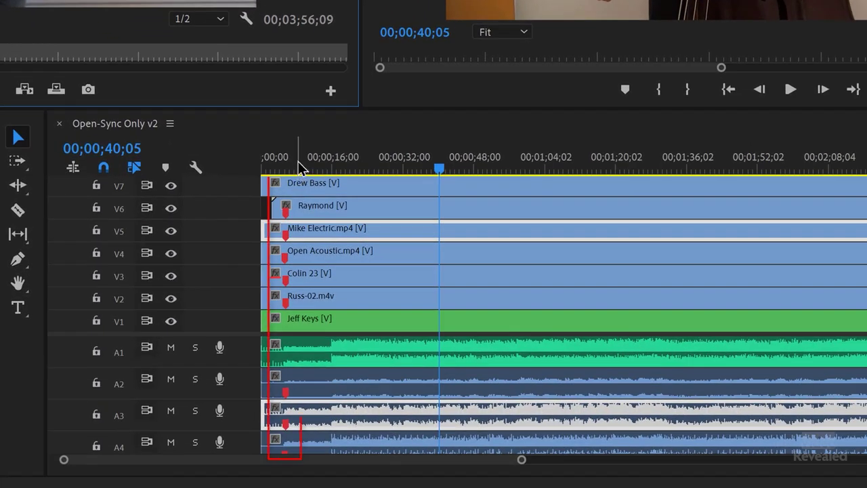
- With the playhead on the aligned clip markers at 00;00;05;11, lock audio track A1 and mute all the other audio tracks
{"action": "left_click_drag", "start_coordinate": [480, 294], "coordinate": [477, 296]}
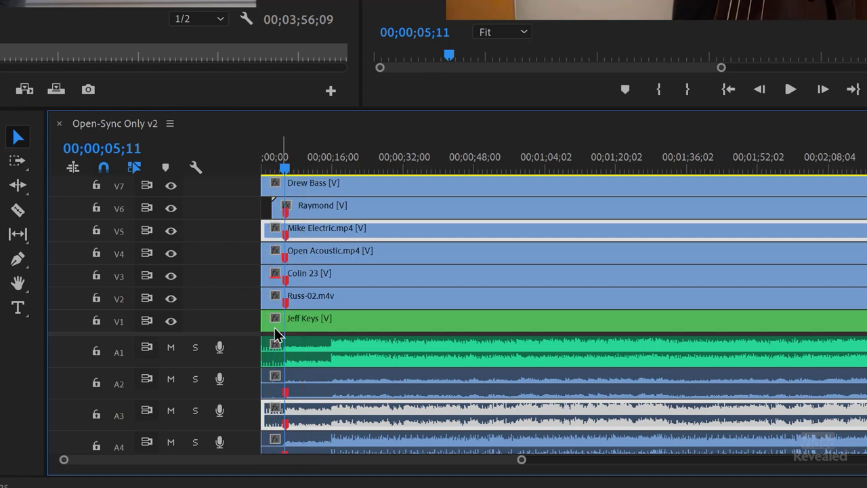
{"action": "left_click", "coordinate": [97, 351]}
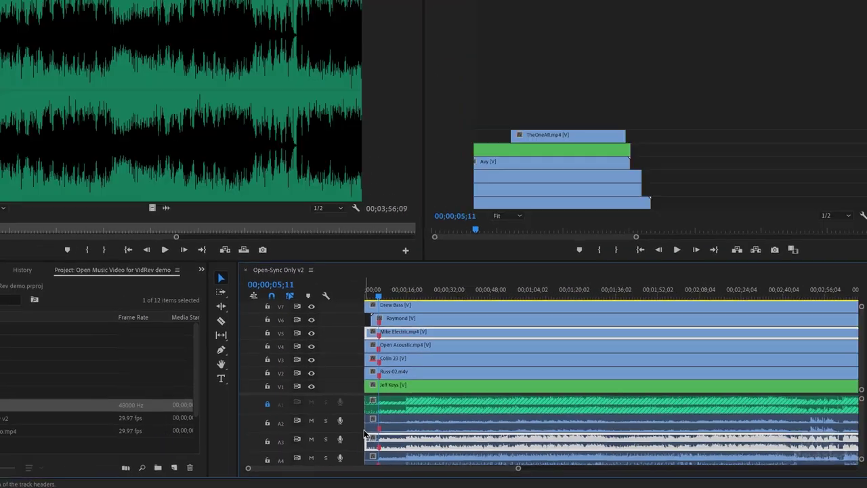
{"action": "key", "text": "grave"}
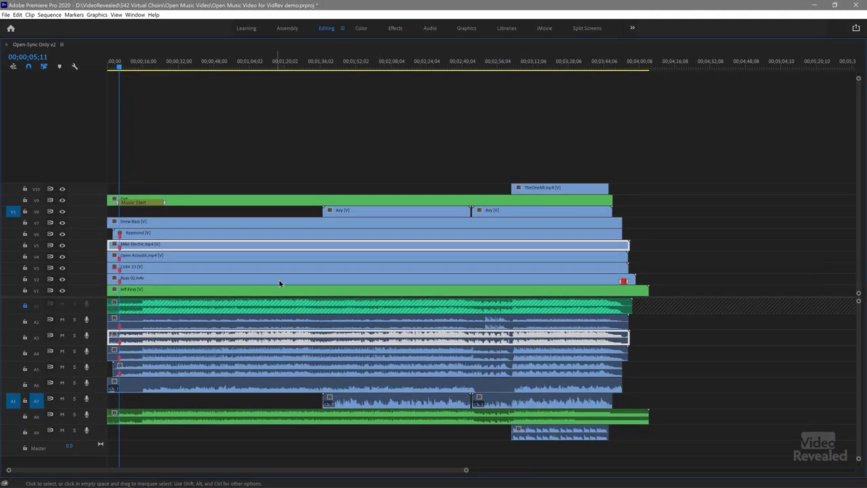
{"action": "left_click", "coordinate": [61, 324], "text": "shift"}
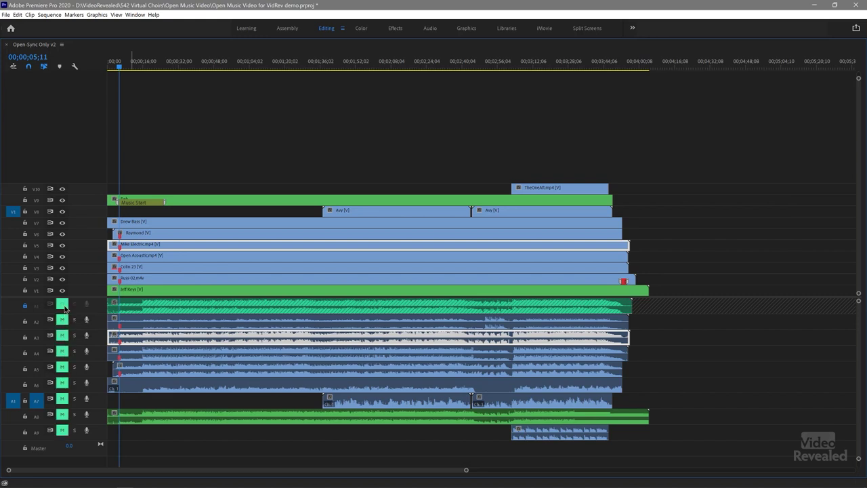
{"action": "left_click", "coordinate": [25, 305]}
{"action": "left_click", "coordinate": [25, 306]}
{"action": "key", "text": "space"}
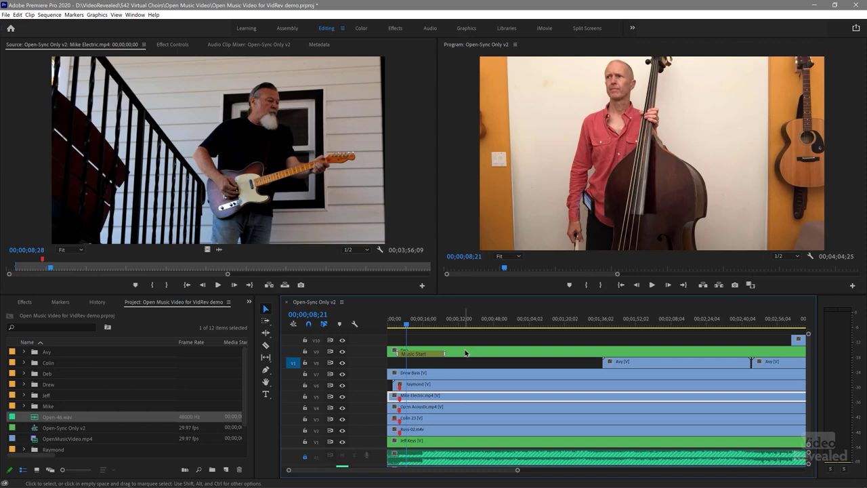
- Open the nested sequence on V9 and examine how its individual clips are layered across the tracks
{"action": "double_click", "coordinate": [466, 352]}
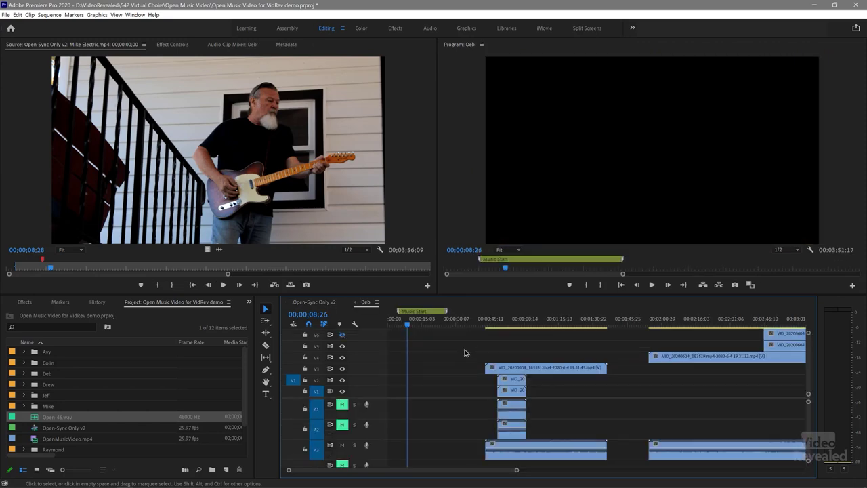
{"action": "key", "text": "grave"}
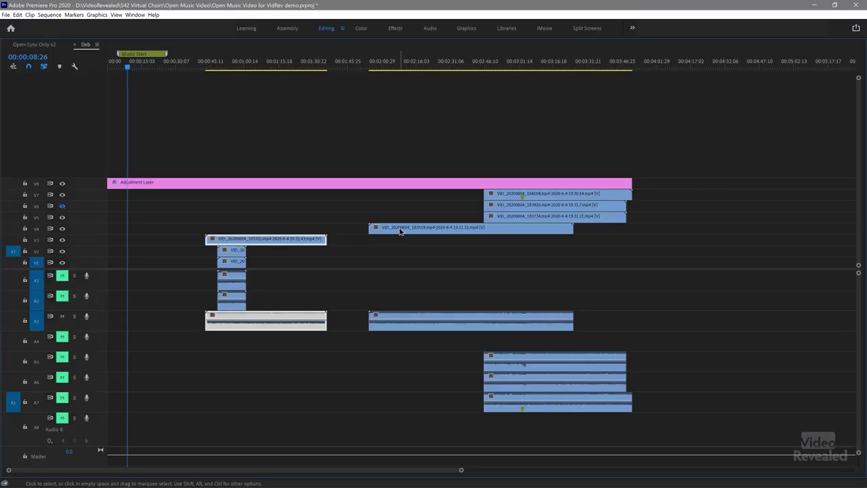
{"action": "left_click", "coordinate": [400, 230]}
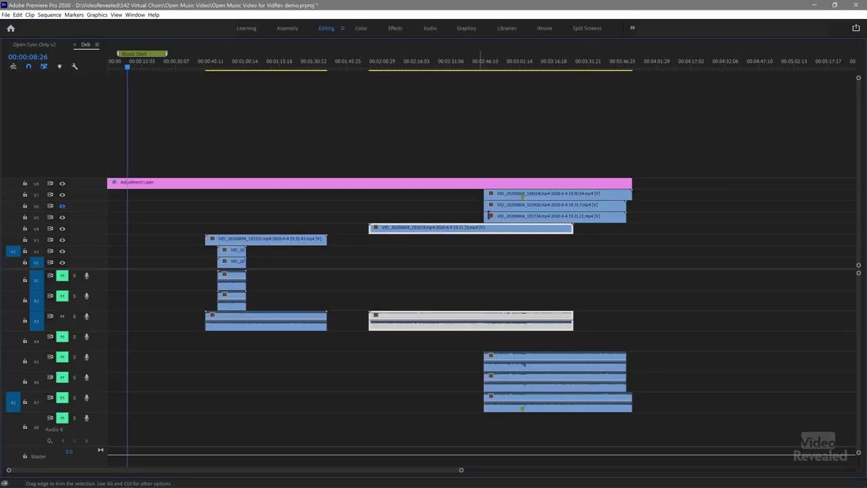
{"action": "left_click", "coordinate": [499, 217]}
{"action": "left_click", "coordinate": [501, 204]}
{"action": "left_click", "coordinate": [501, 196]}
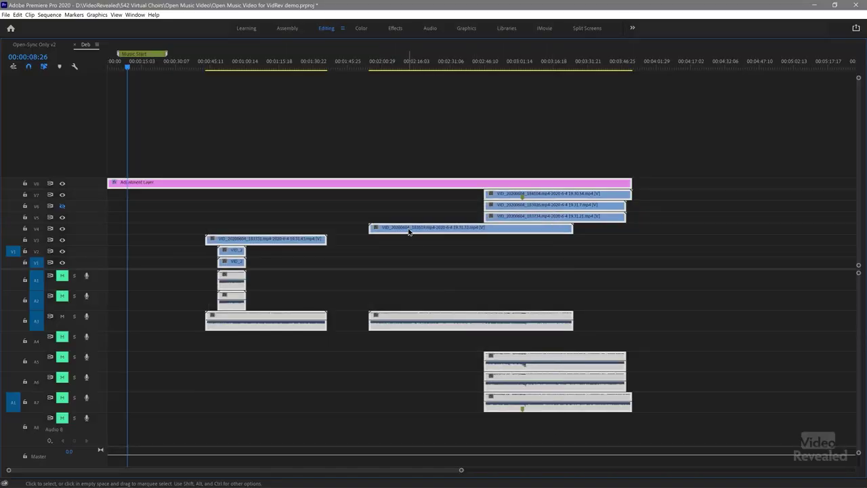
{"action": "right_click", "coordinate": [408, 231]}
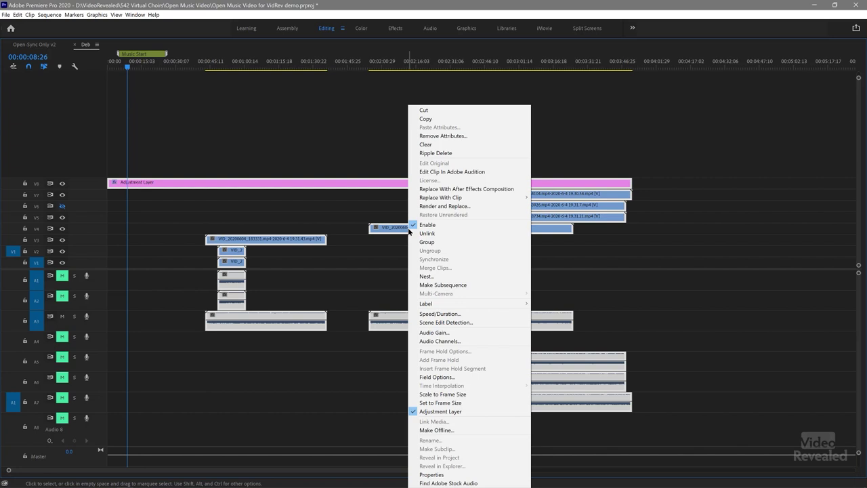
{"action": "left_click", "coordinate": [546, 258]}
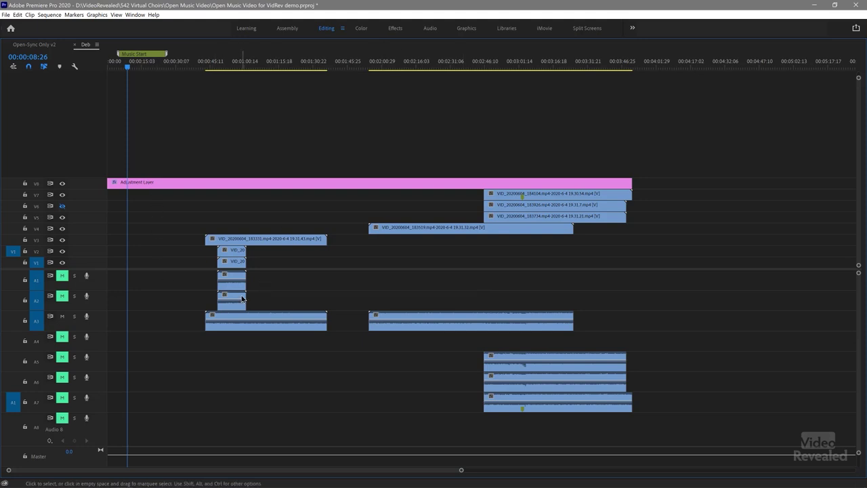
- Scrub through the clips in the nested sequence and close it to return to the Open-Sync Only v2 sequence
{"action": "key", "text": "grave"}
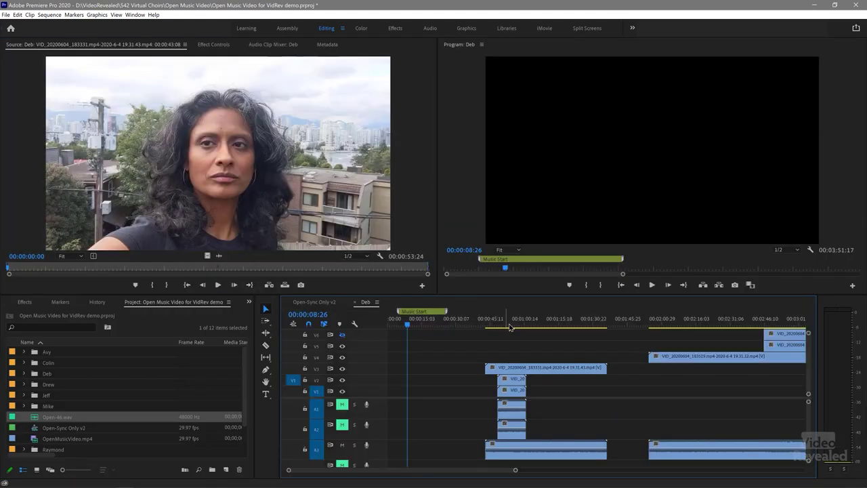
{"action": "left_click_drag", "start_coordinate": [522, 321], "coordinate": [482, 324]}
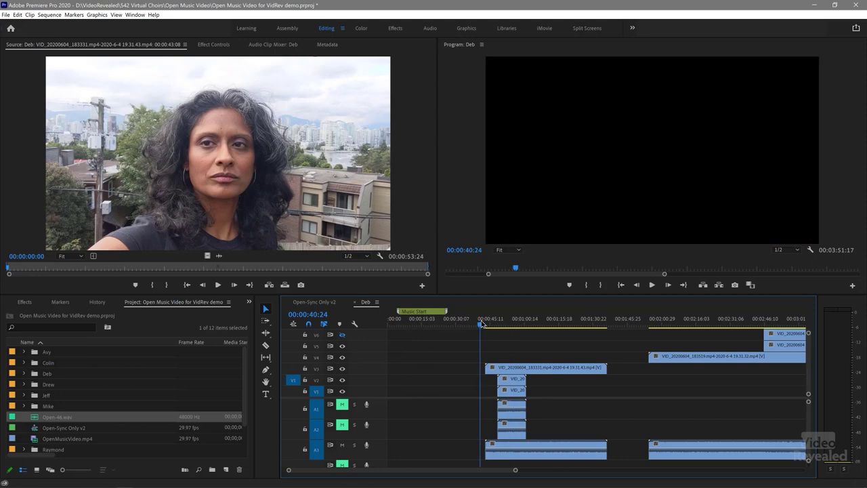
{"action": "left_click_drag", "start_coordinate": [519, 323], "coordinate": [573, 324]}
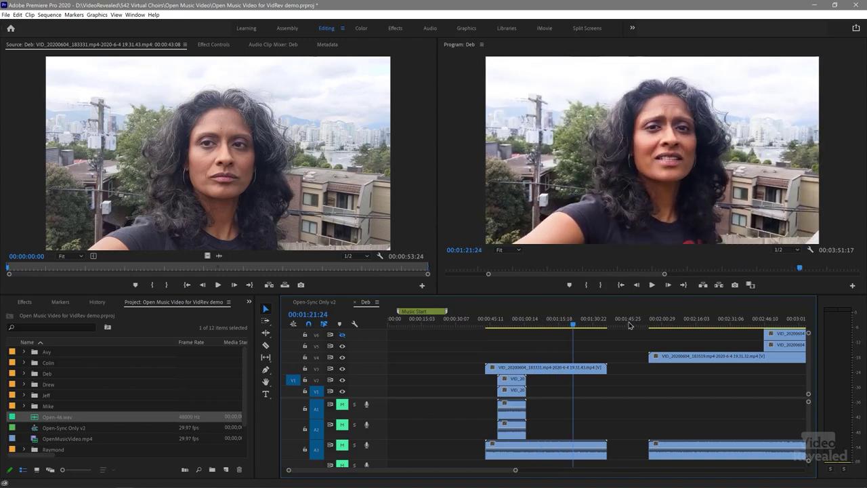
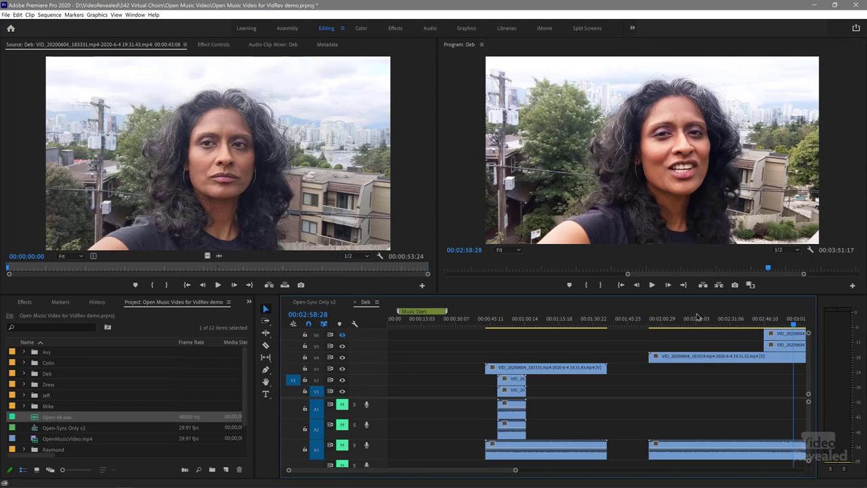
{"action": "left_click", "coordinate": [355, 302]}
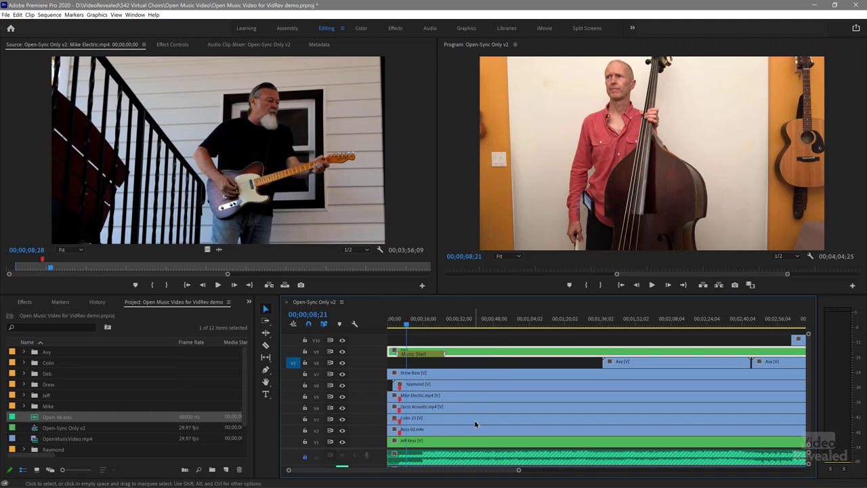
- Look inside the nested keyboard sequence on V1
{"action": "left_click", "coordinate": [446, 443]}
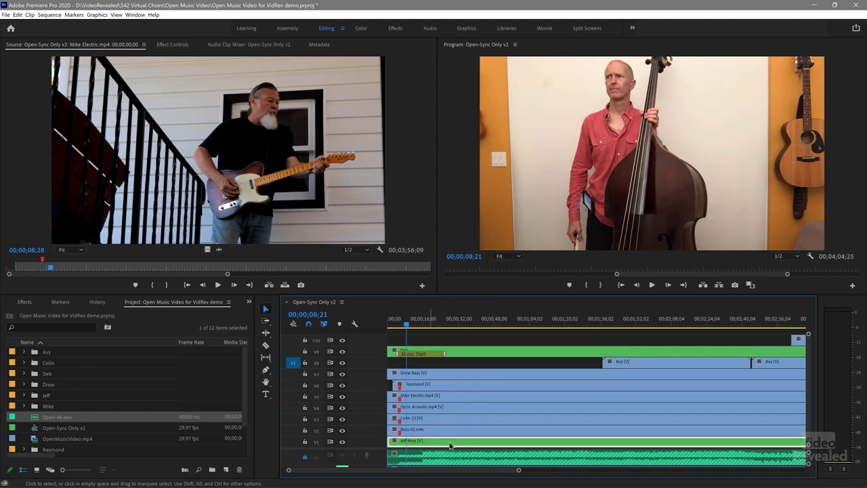
{"action": "double_click", "coordinate": [450, 444]}
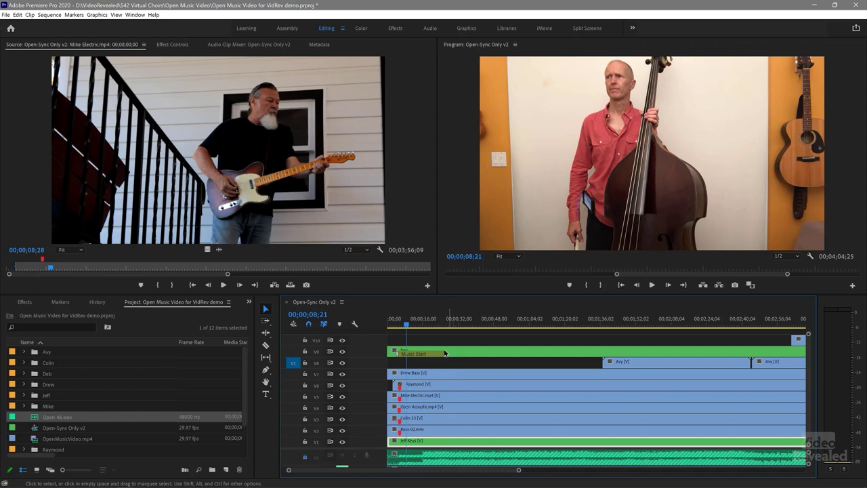
- Play from the sequence start to 00;00;04;24, just before the music begins, and split the clips on all unlocked tracks there
{"action": "left_click", "coordinate": [386, 325]}
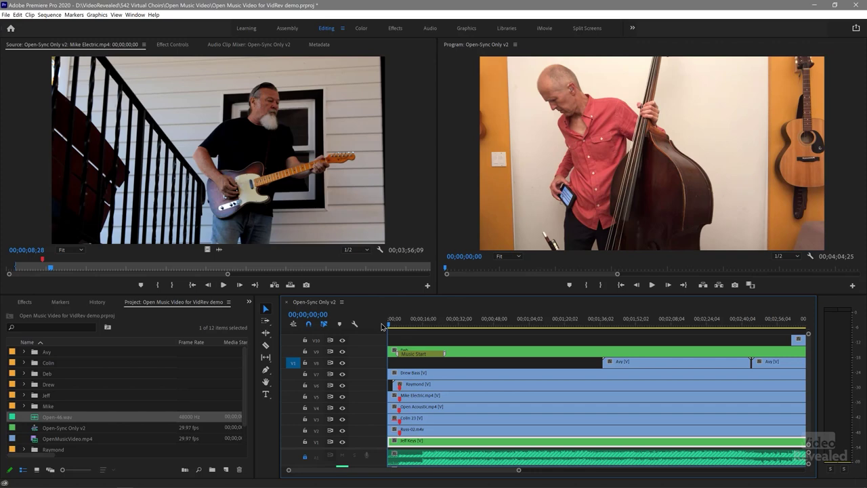
{"action": "key", "text": "space"}
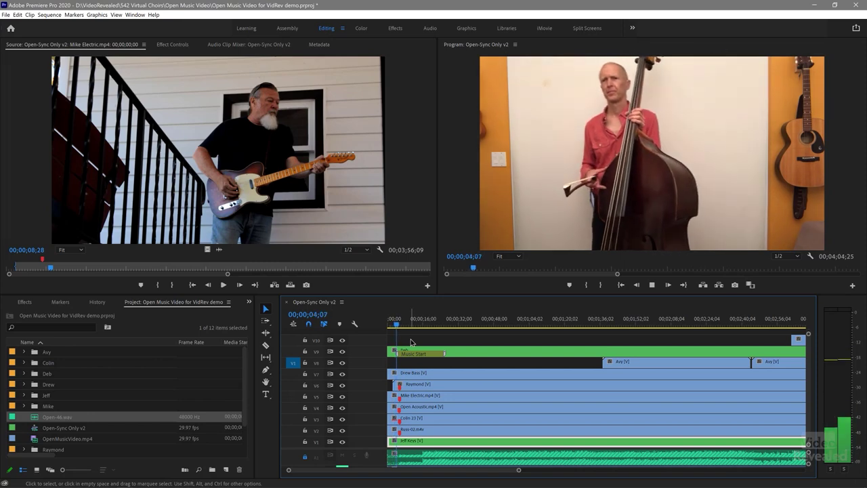
{"action": "key", "text": "space"}
{"action": "key", "text": "="}
{"action": "key", "text": "="}
{"action": "key", "text": "="}
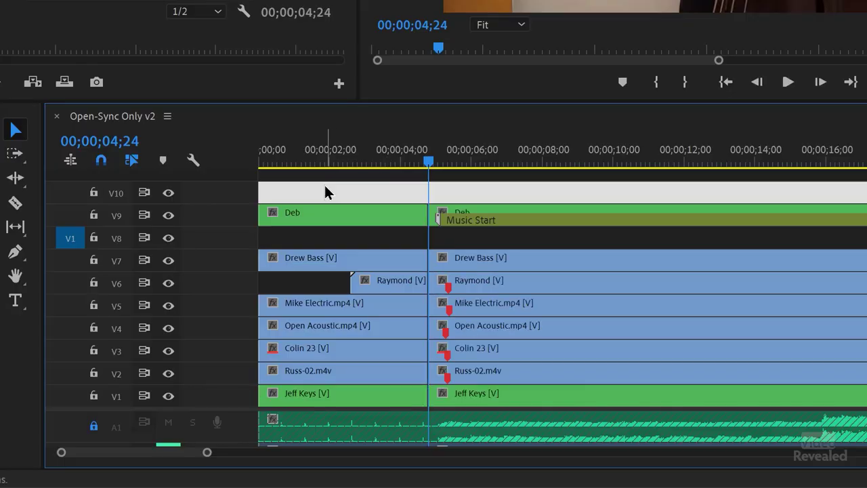
- Delete every split segment before 00;00;04;24 on the unlocked tracks and play the sequence from that point
{"action": "left_click_drag", "start_coordinate": [323, 190], "coordinate": [348, 406]}
{"action": "key", "text": "Delete"}
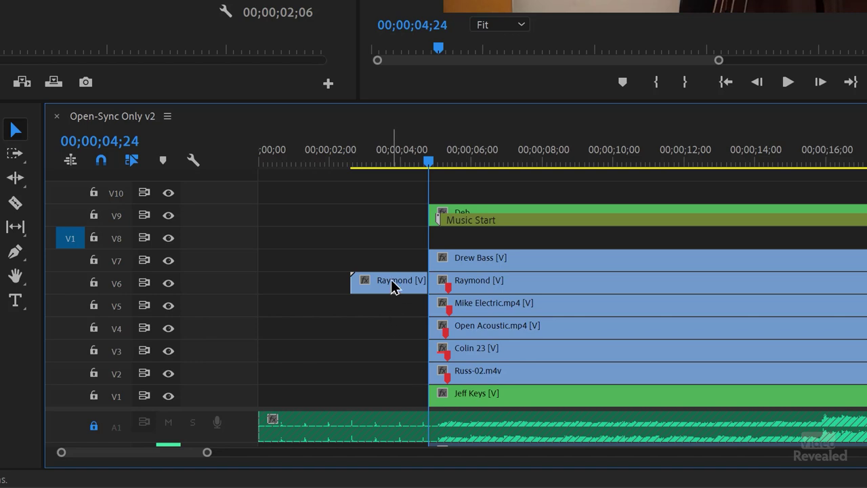
{"action": "key", "text": "Delete"}
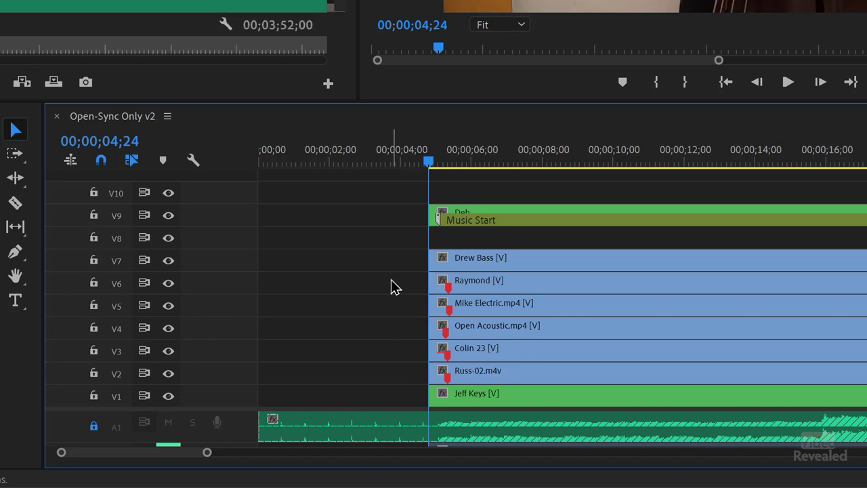
{"action": "key", "text": "space"}
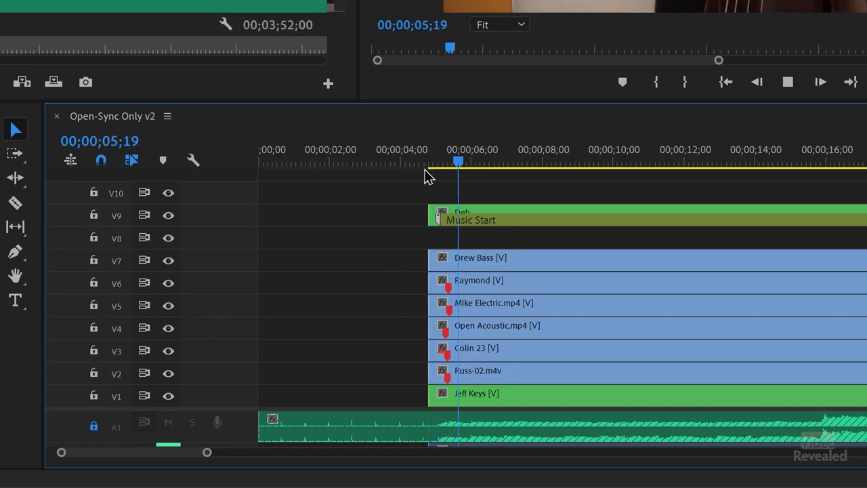
- Stop playback and place the playhead at 00;00;15;26, where the music waveform on A1 becomes louder
{"action": "key", "text": "space"}
{"action": "scroll", "coordinate": [464, 183], "scroll_direction": "down", "scroll_amount": 4}
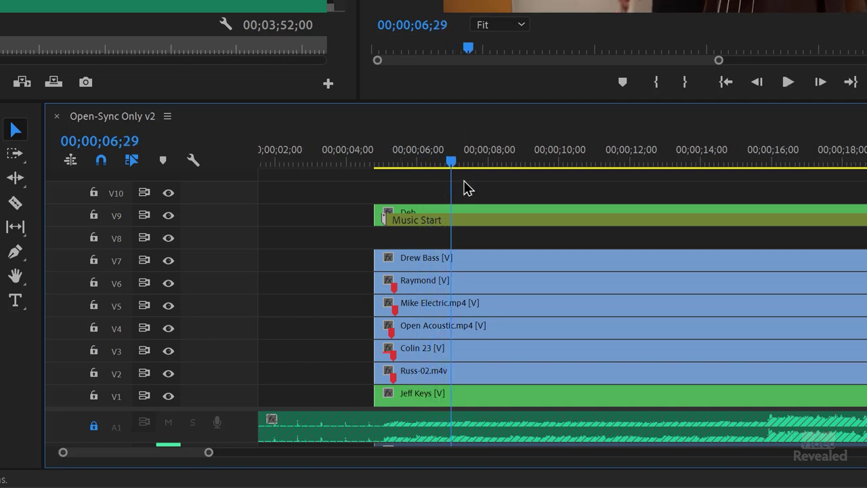
{"action": "scroll", "coordinate": [465, 269], "scroll_direction": "up", "scroll_amount": 1}
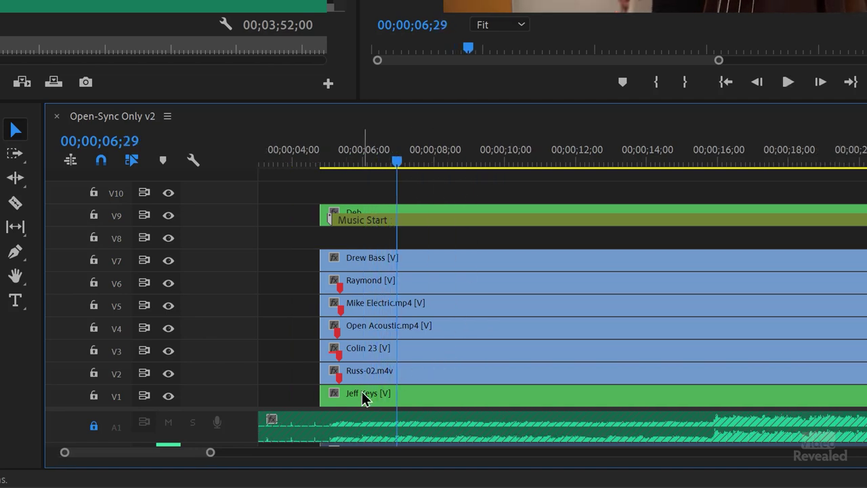
{"action": "left_click", "coordinate": [375, 308]}
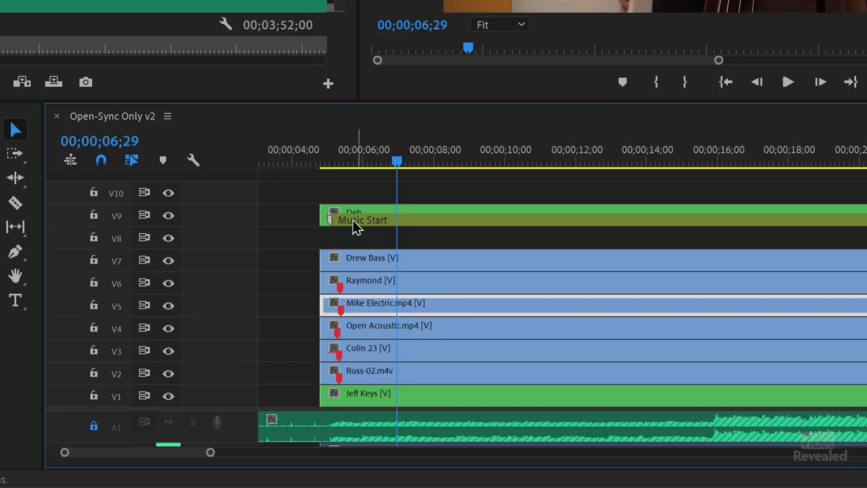
{"action": "left_click_drag", "start_coordinate": [429, 170], "coordinate": [716, 171]}
{"action": "key", "text": "Left"}
{"action": "key", "text": "Left"}
{"action": "key", "text": "Right"}
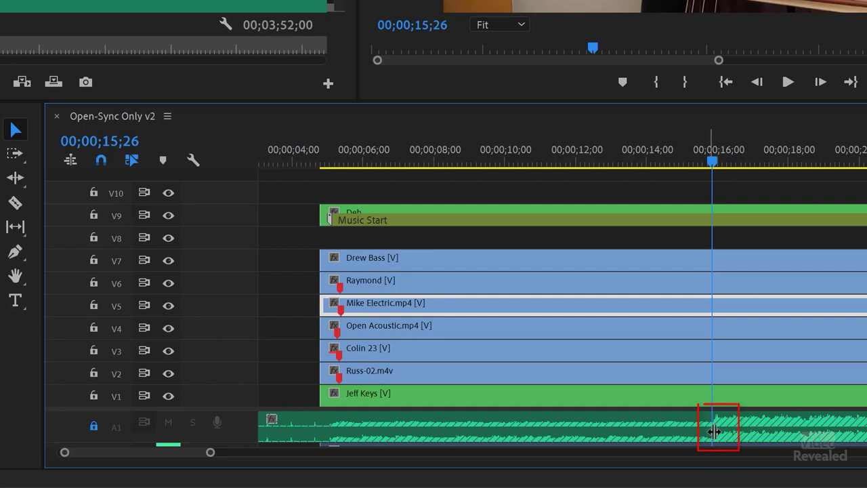
- Trim the starts of the clips on V9, V7, V6, V4, V3 and V2 to the playhead at 00;00;15;26
{"action": "left_click", "coordinate": [327, 214]}
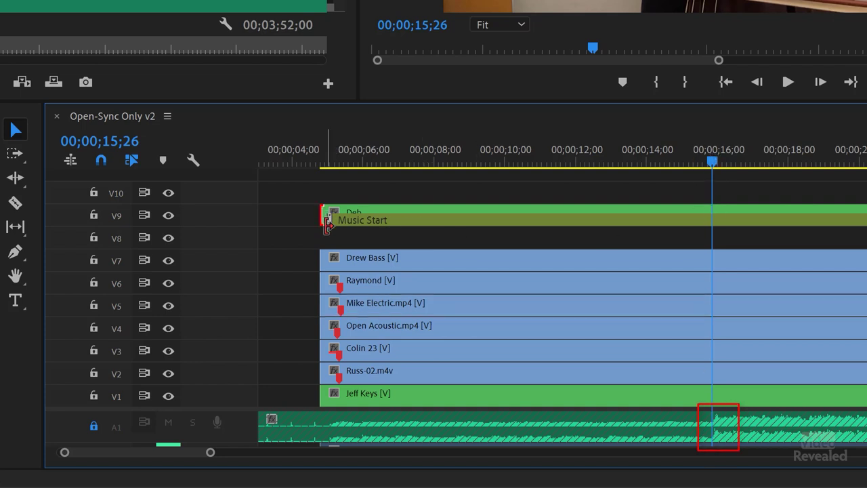
{"action": "key", "text": "e"}
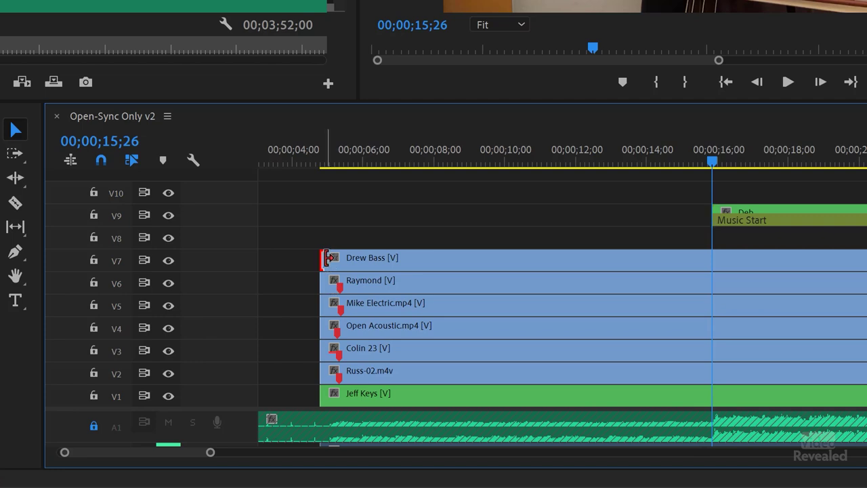
{"action": "key", "text": "e"}
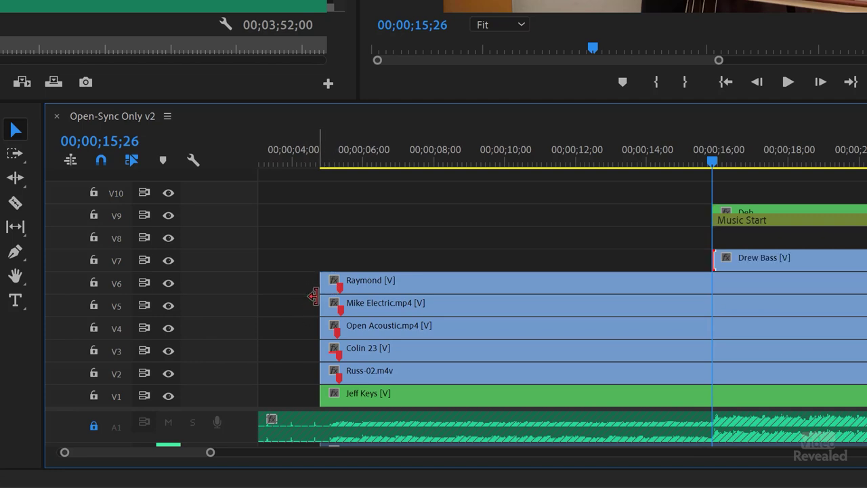
{"action": "key", "text": "e"}
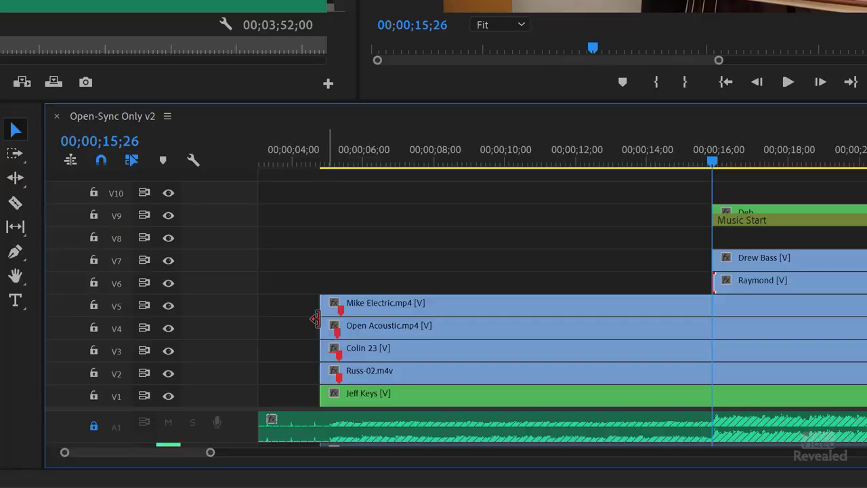
{"action": "key", "text": "e"}
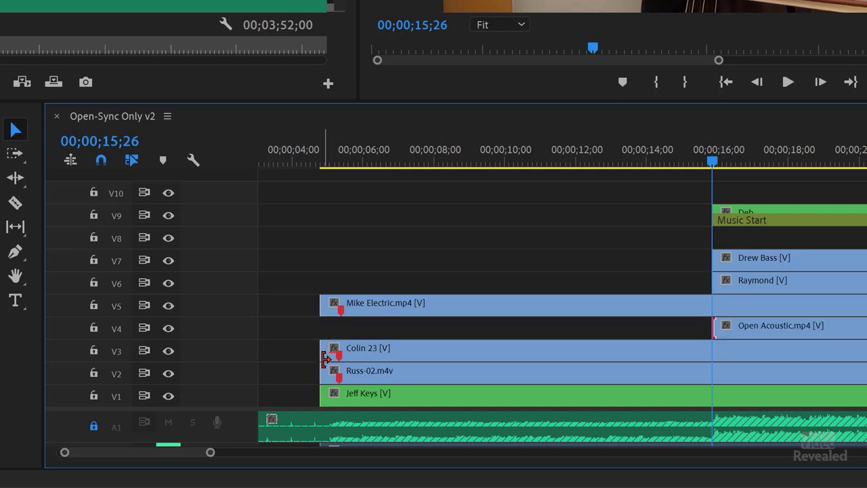
{"action": "key", "text": "e"}
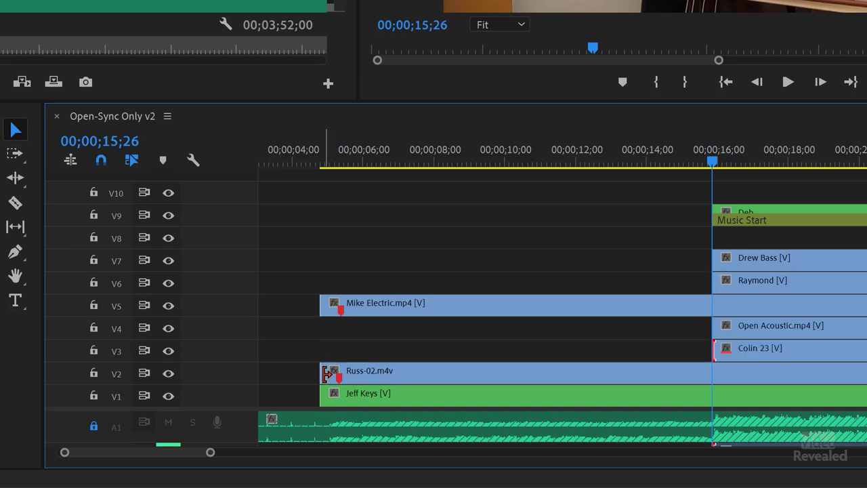
{"action": "left_click", "coordinate": [324, 373]}
{"action": "key", "text": "e"}
- Split the electric guitar clip on V5 and the keyboard clip on V1 at 00;00;15;26
{"action": "left_click", "coordinate": [389, 168]}
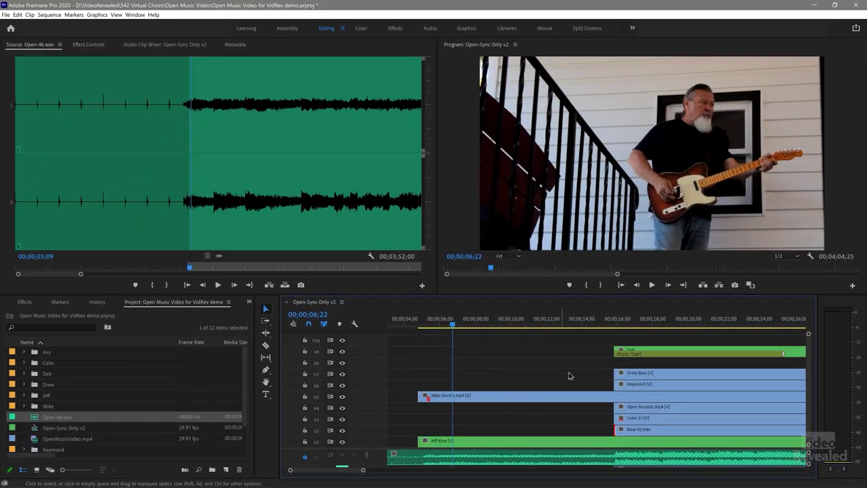
{"action": "left_click_drag", "start_coordinate": [608, 326], "coordinate": [614, 325]}
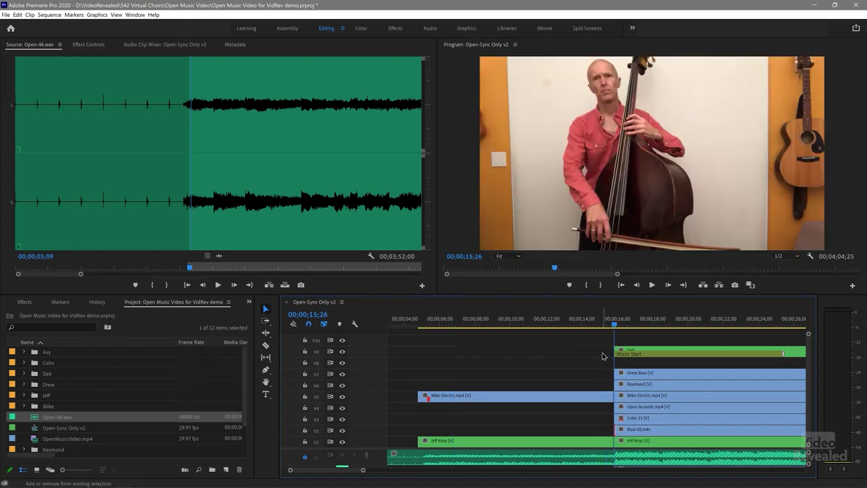
{"action": "left_click_drag", "start_coordinate": [582, 355], "coordinate": [548, 423]}
- Go to 00;00;06;26 and hide, then reshow, track V5 to view the keyboard clip beneath it
{"action": "left_click", "coordinate": [456, 325]}
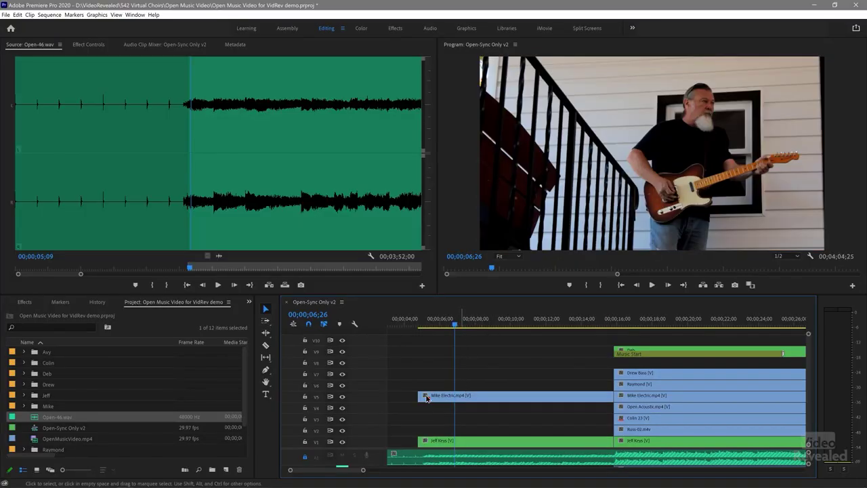
{"action": "left_click", "coordinate": [343, 397]}
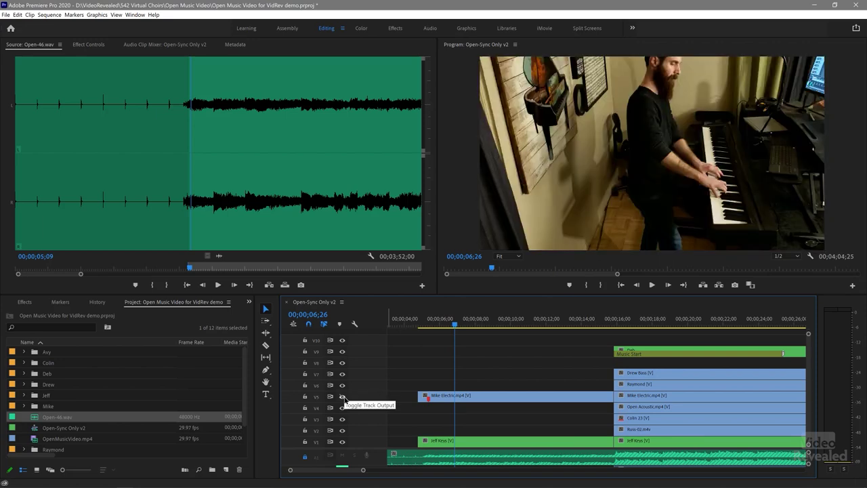
{"action": "left_click", "coordinate": [342, 398]}
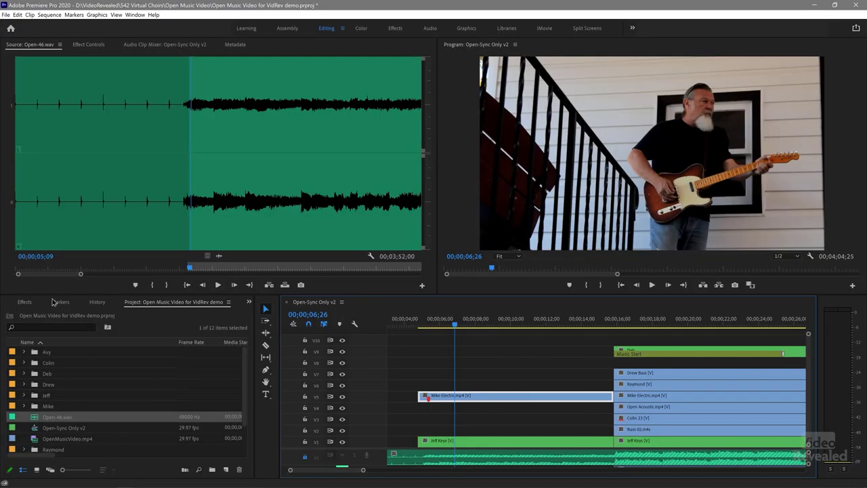
- Find the Transform and Crop video effects and apply both to the first electric guitar segment on V5
{"action": "left_click", "coordinate": [27, 302]}
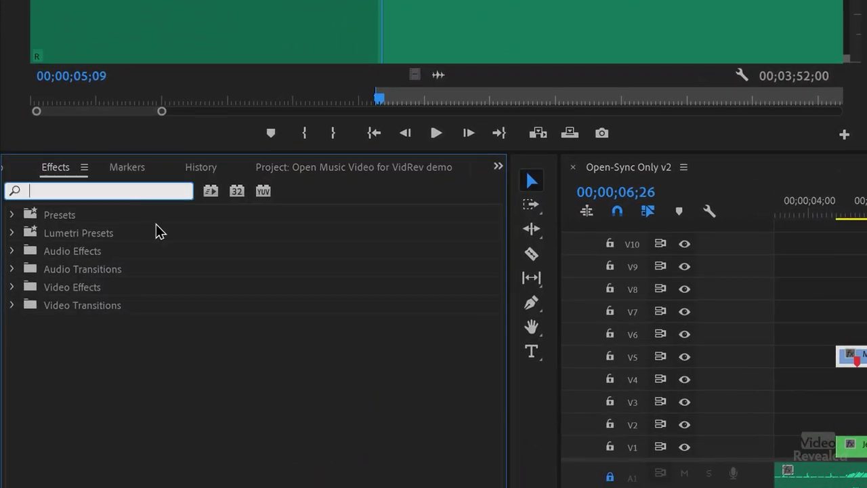
{"action": "type", "text": "transform"}
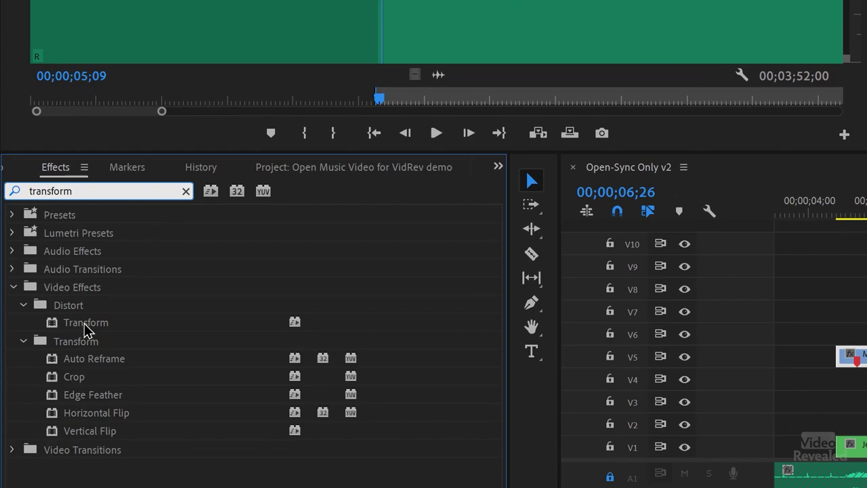
{"action": "left_click", "coordinate": [74, 323]}
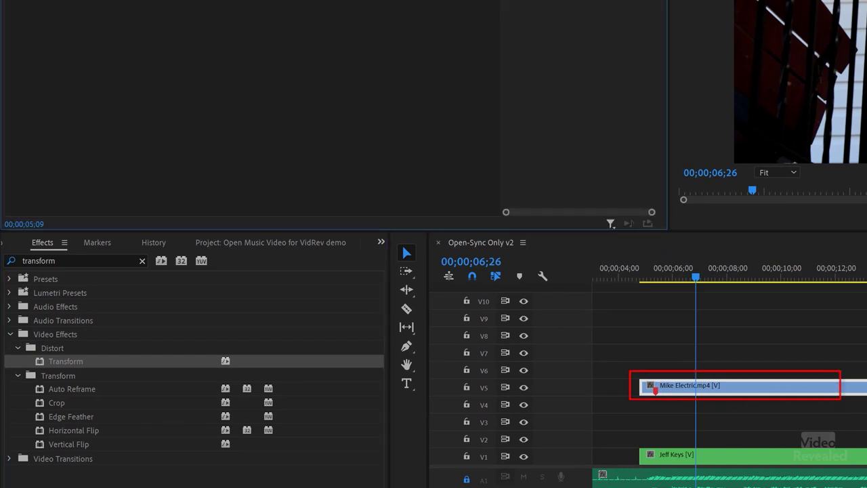
{"action": "left_click", "coordinate": [754, 391]}
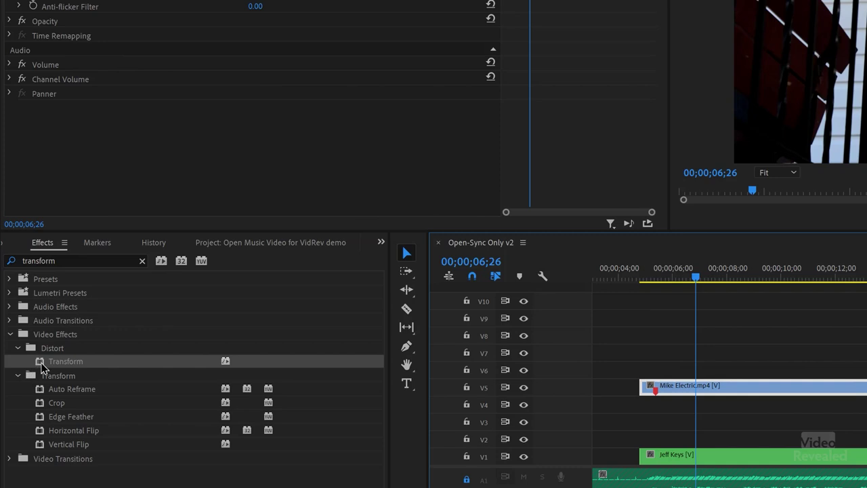
{"action": "double_click", "coordinate": [44, 361]}
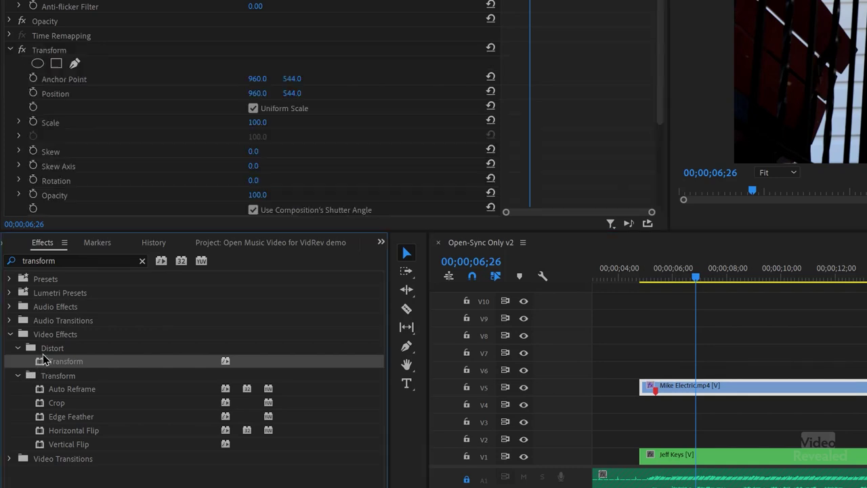
{"action": "left_click", "coordinate": [42, 407]}
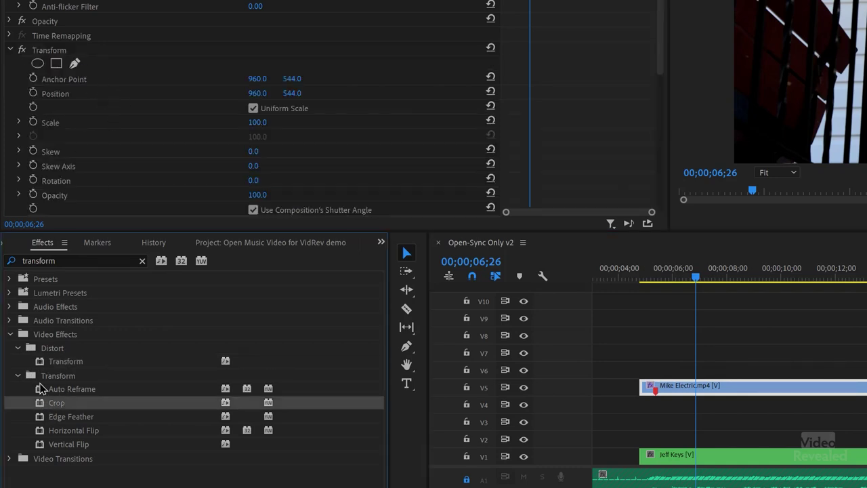
- Set the guitar segment's Crop values for Left, Top, Right and Bottom to 20% each
{"action": "scroll", "coordinate": [149, 57], "scroll_direction": "down", "scroll_amount": 10}
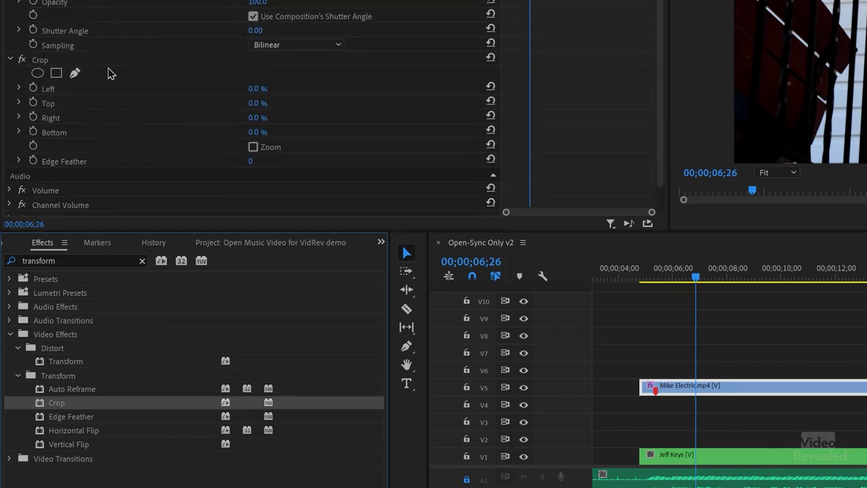
{"action": "left_click", "coordinate": [256, 90]}
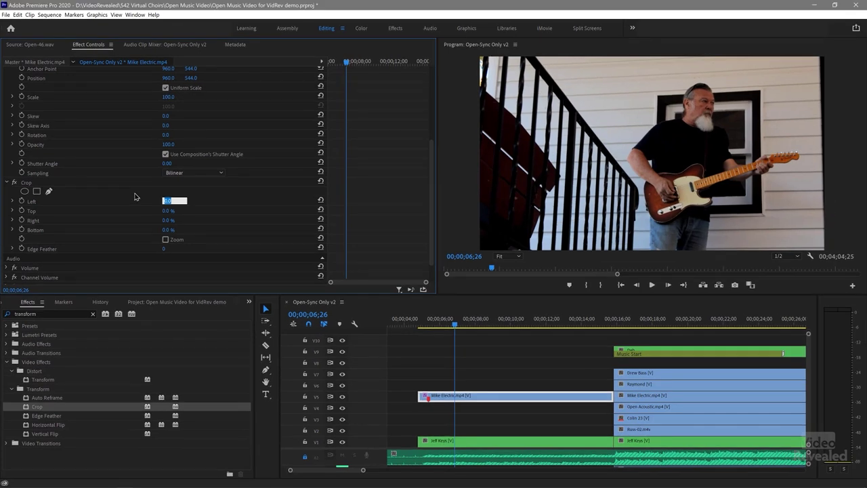
{"action": "type", "text": "20"}
{"action": "key", "text": "Tab"}
{"action": "type", "text": "20"}
{"action": "key", "text": "Tab"}
{"action": "type", "text": "20"}
{"action": "key", "text": "Tab"}
{"action": "type", "text": "2"}
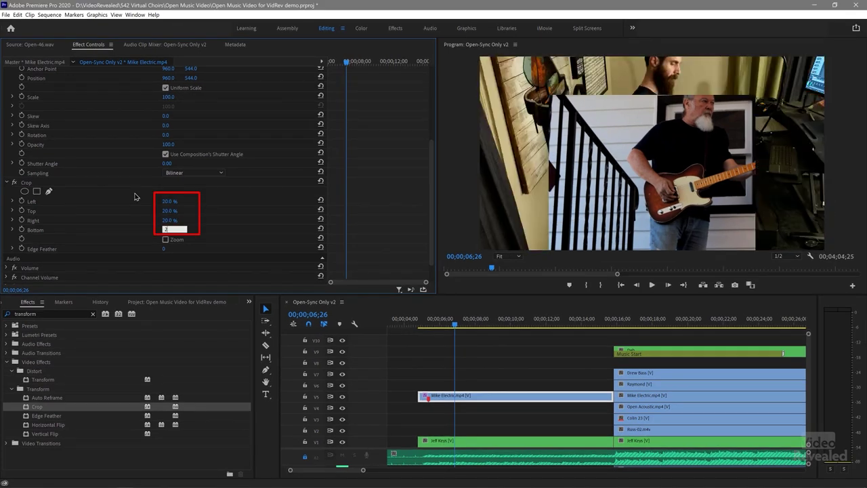
{"action": "key", "text": "Tab"}
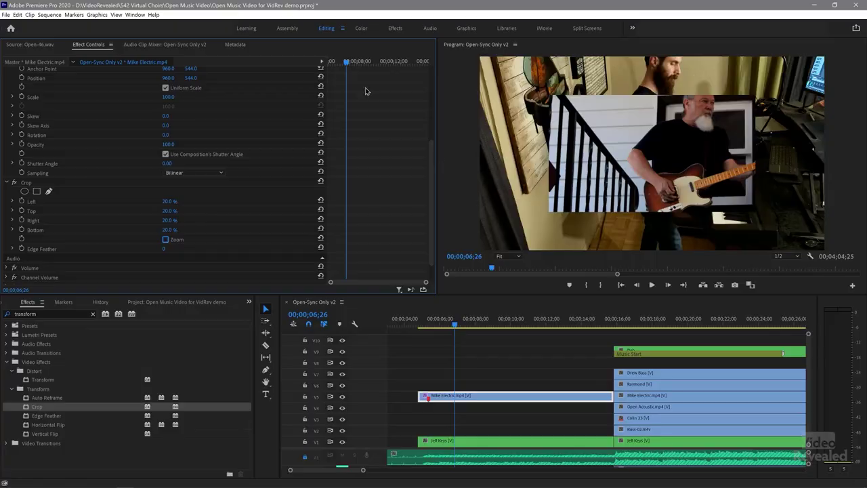
- Reframe the guitarist by setting the Transform effect's horizontal Position to 711, and shift the cropped picture with a horizontal Motion Position of 404
{"action": "scroll", "coordinate": [289, 138], "scroll_direction": "up", "scroll_amount": 2}
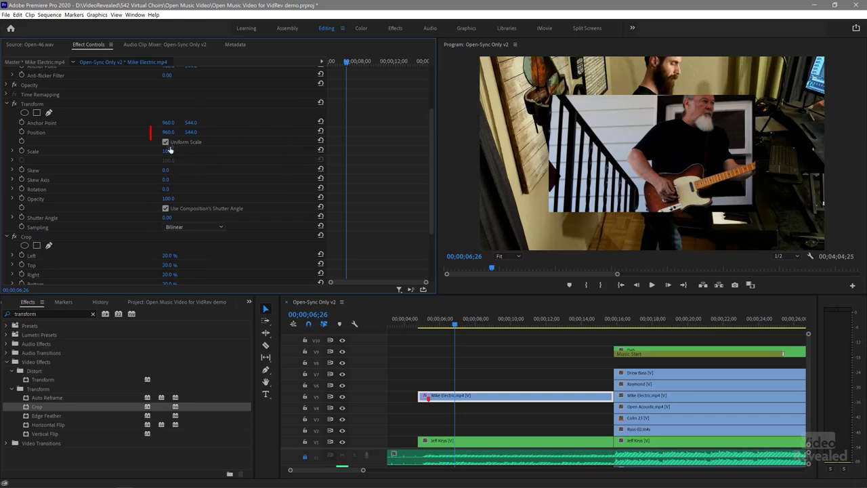
{"action": "left_click_drag", "start_coordinate": [168, 134], "coordinate": [78, 134]}
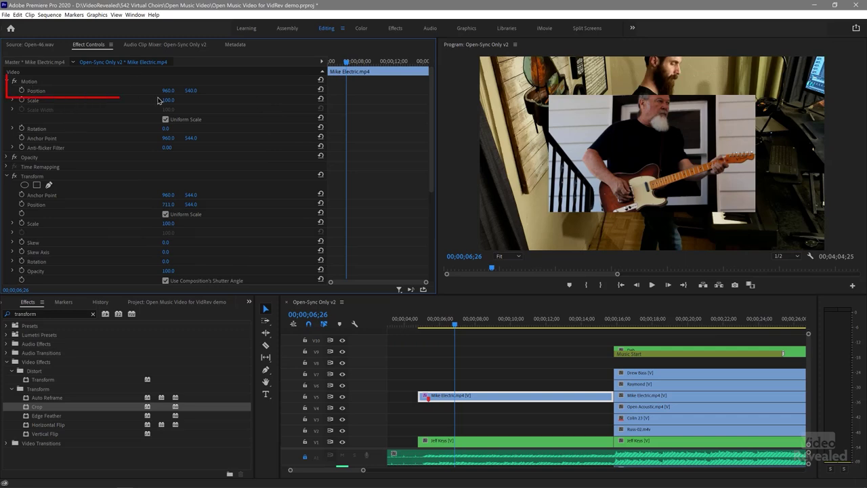
{"action": "left_click_drag", "start_coordinate": [170, 91], "coordinate": [109, 91]}
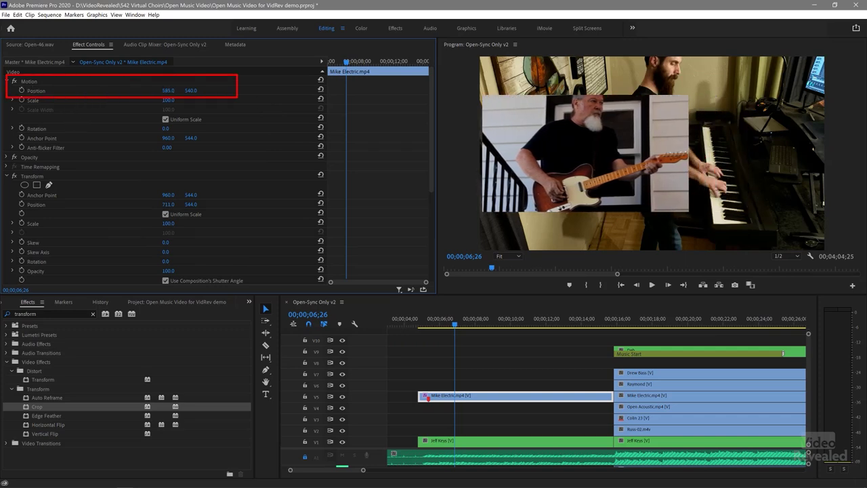
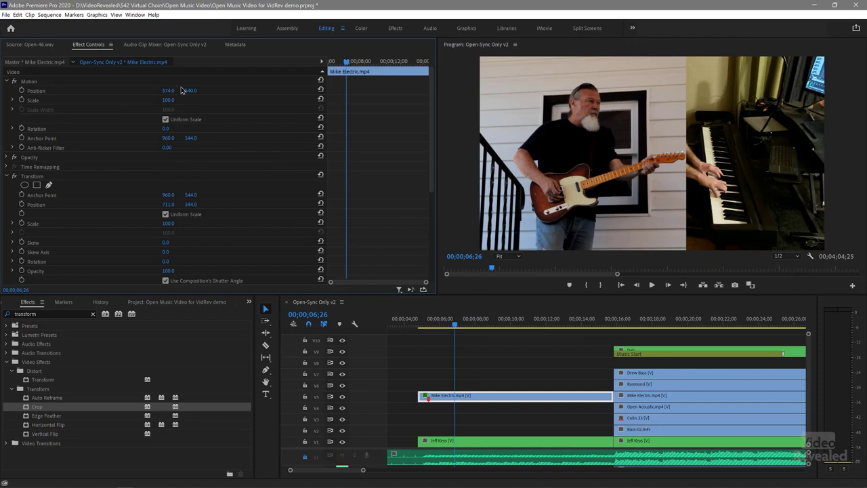
{"action": "left_click_drag", "start_coordinate": [171, 94], "coordinate": [51, 95]}
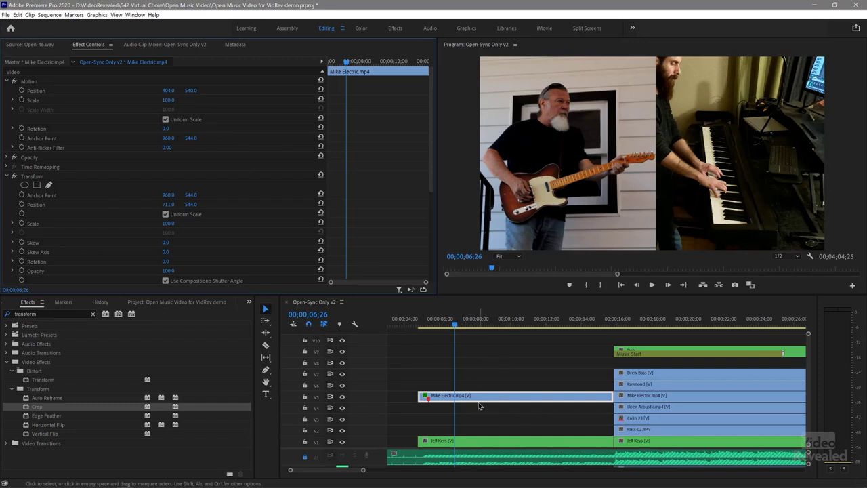
- Copy the V5 guitar segment's attributes and paste them, including Motion, Transform and Crop, onto the first keyboard segment on V1
{"action": "left_click", "coordinate": [468, 441]}
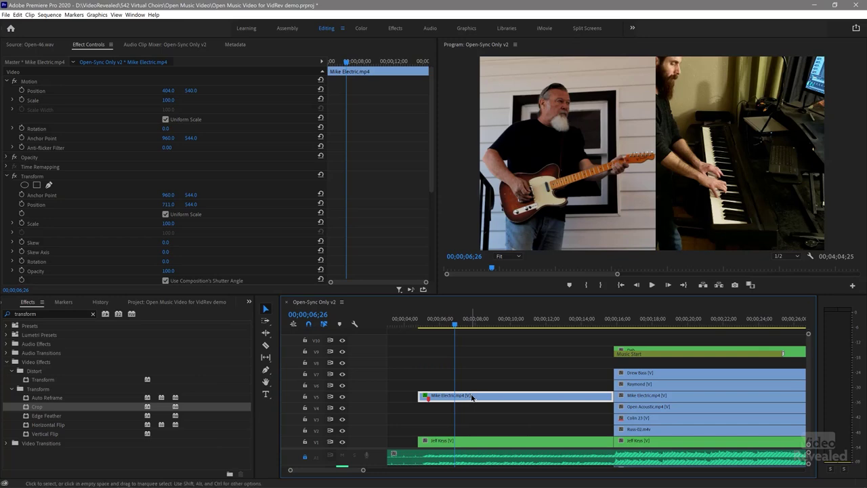
{"action": "left_click", "coordinate": [465, 444]}
{"action": "right_click", "coordinate": [465, 444]}
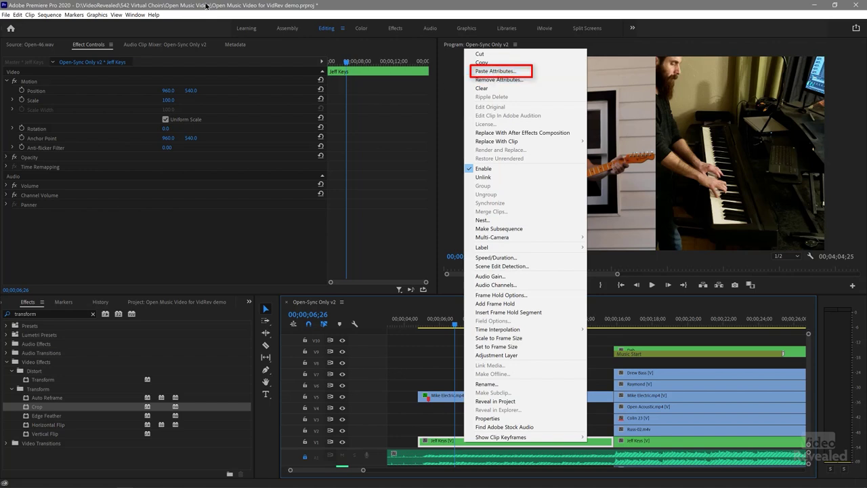
{"action": "left_click", "coordinate": [17, 15]}
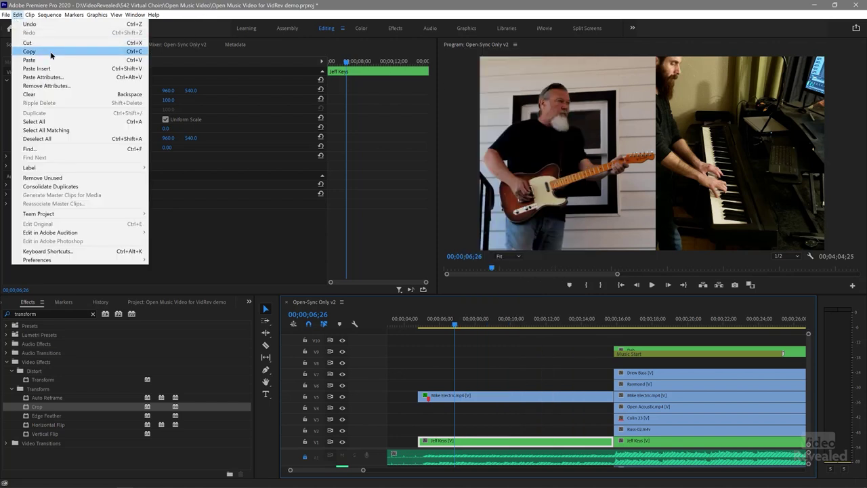
{"action": "left_click", "coordinate": [143, 78]}
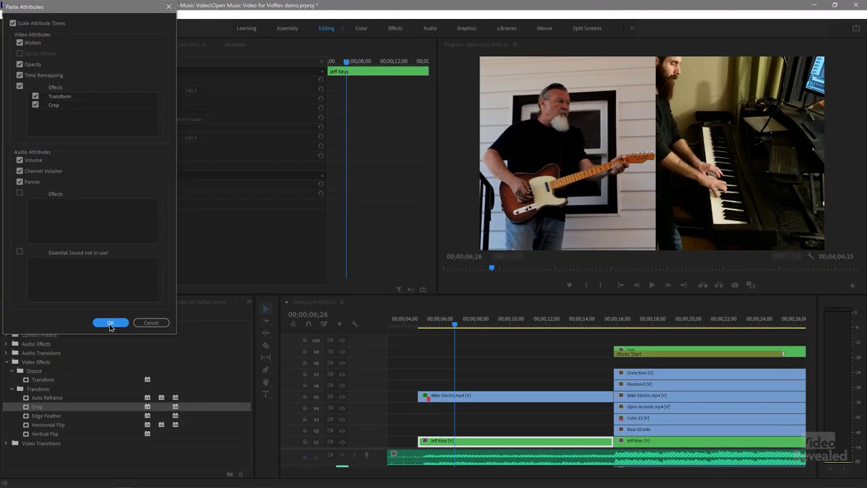
{"action": "left_click", "coordinate": [110, 323]}
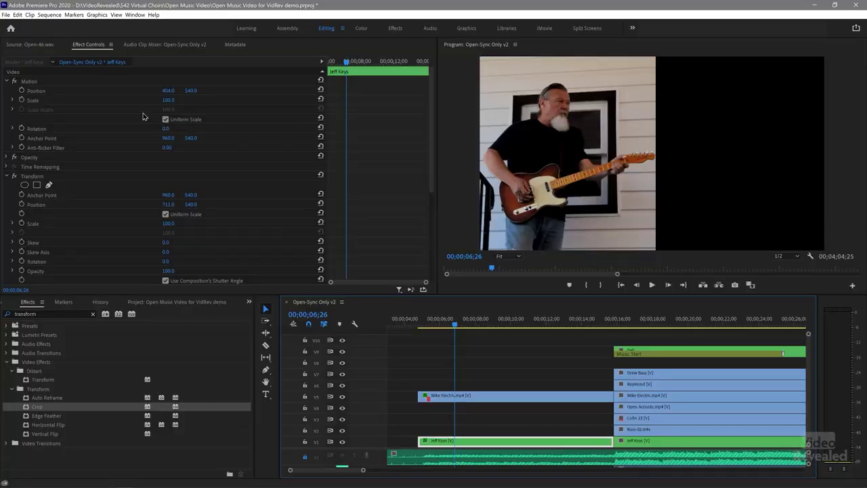
- Move the V1 keyboard segment beside the guitarist with a horizontal Motion Position of 1397, and set its vertical Transform Position to 538
{"action": "left_click_drag", "start_coordinate": [169, 93], "coordinate": [841, 93]}
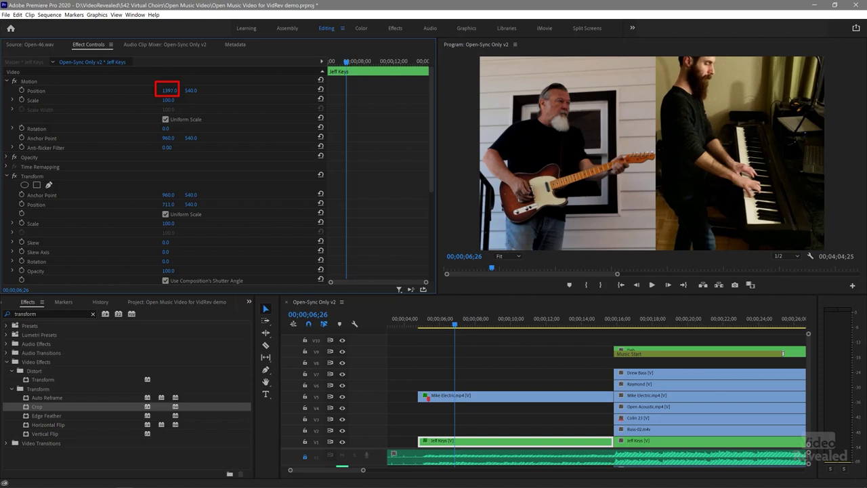
{"action": "left_click", "coordinate": [407, 324]}
{"action": "key", "text": "space"}
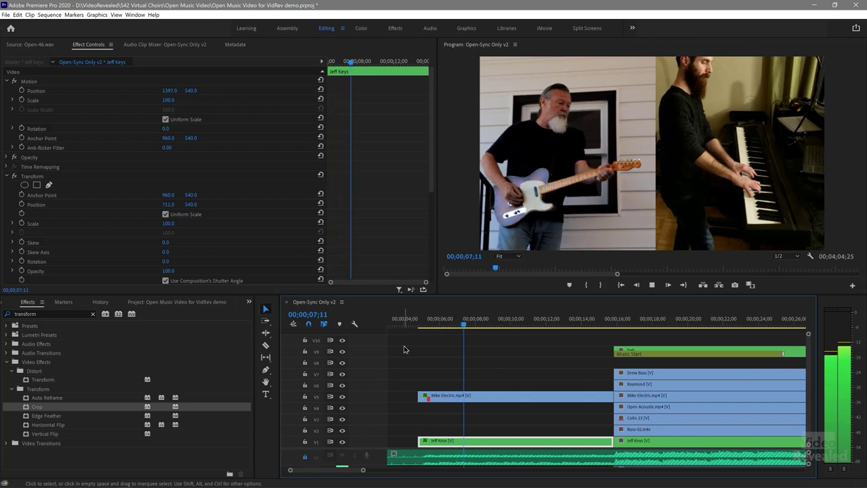
{"action": "key", "text": "space"}
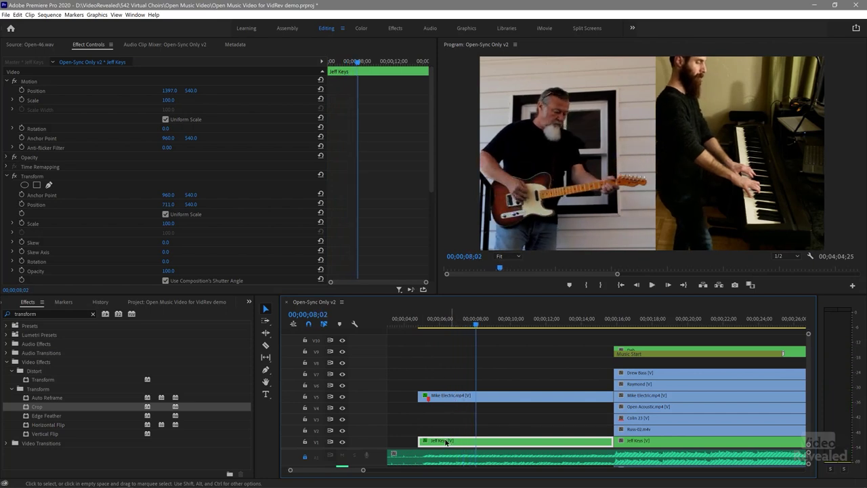
{"action": "left_click_drag", "start_coordinate": [195, 206], "coordinate": [194, 203]}
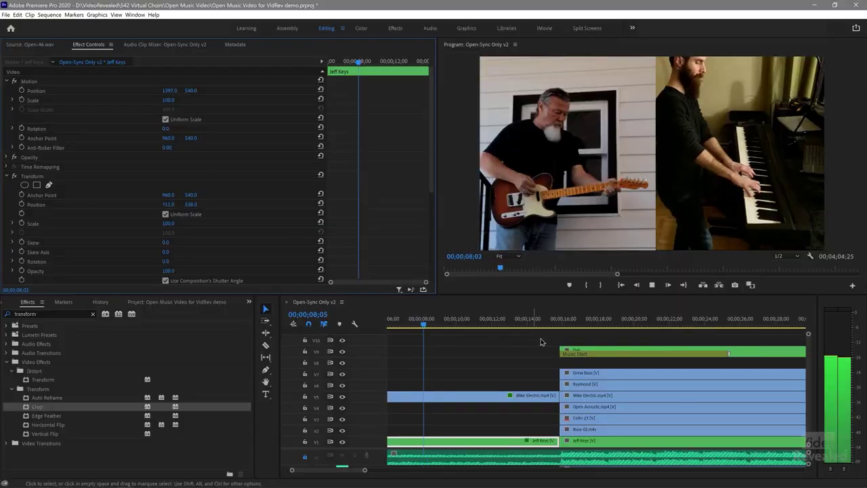
- Play on into the full-band section and trim the start of the V9 clip to about 00;00;30
{"action": "scroll", "coordinate": [535, 348], "scroll_direction": "up", "scroll_amount": 3}
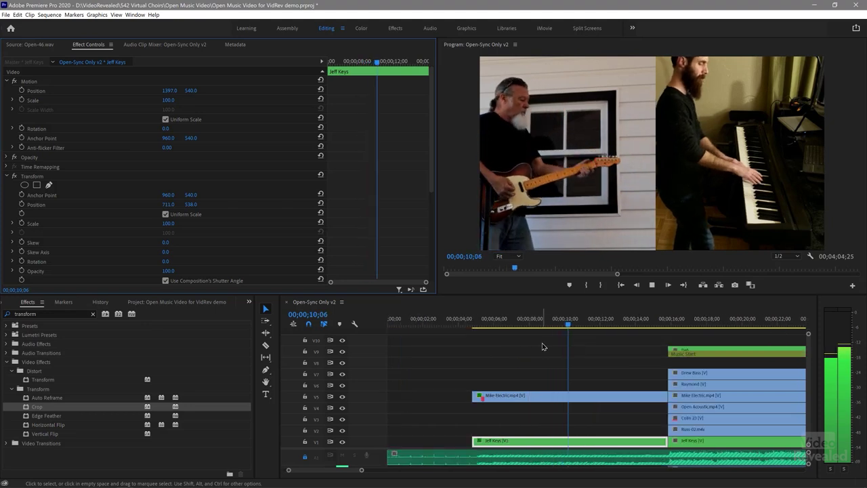
{"action": "scroll", "coordinate": [538, 346], "scroll_direction": "down", "scroll_amount": 3}
{"action": "scroll", "coordinate": [540, 348], "scroll_direction": "down", "scroll_amount": 1}
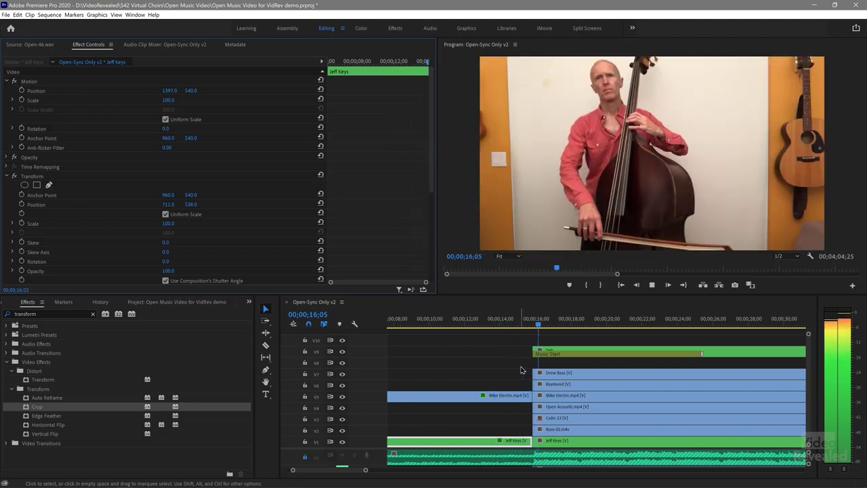
{"action": "key", "text": "space"}
{"action": "left_click_drag", "start_coordinate": [535, 348], "coordinate": [791, 349]}
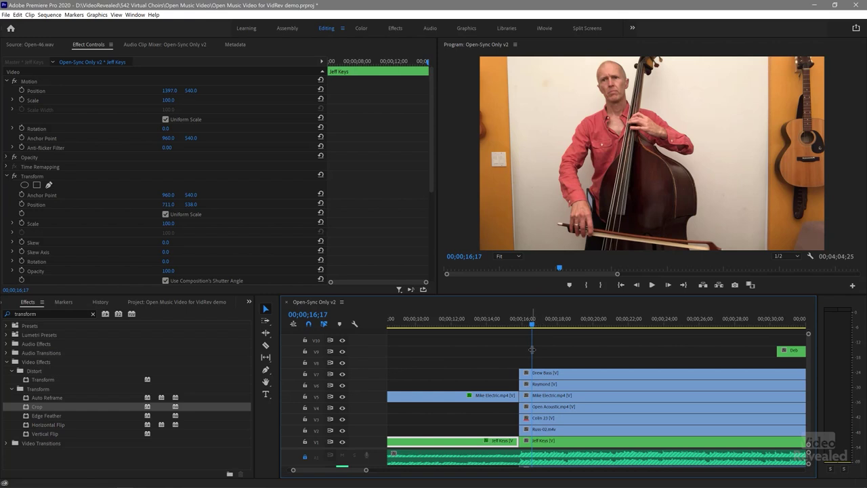
- Play the full-band section, cut the V1 to V7 clips at 00;00;29;02, and return the playhead to 00;00;21;26
{"action": "scroll", "coordinate": [532, 350], "scroll_direction": "down", "scroll_amount": 2}
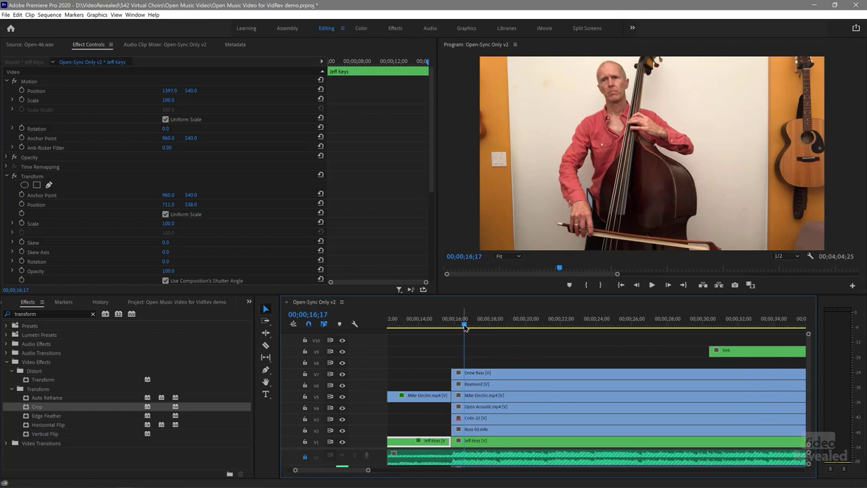
{"action": "key", "text": "space"}
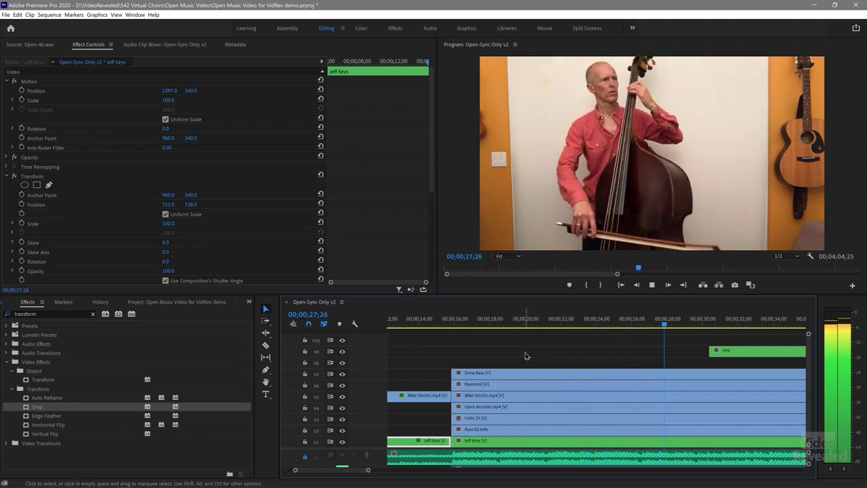
{"action": "key", "text": "space"}
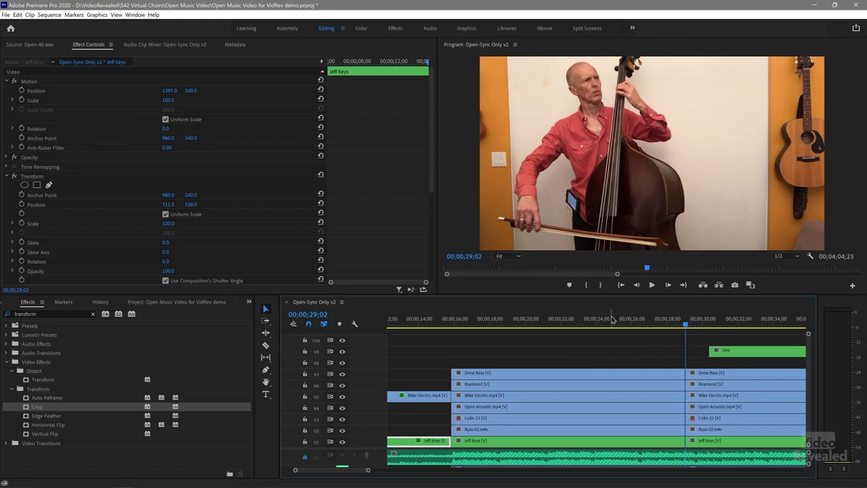
{"action": "left_click_drag", "start_coordinate": [562, 319], "coordinate": [552, 333]}
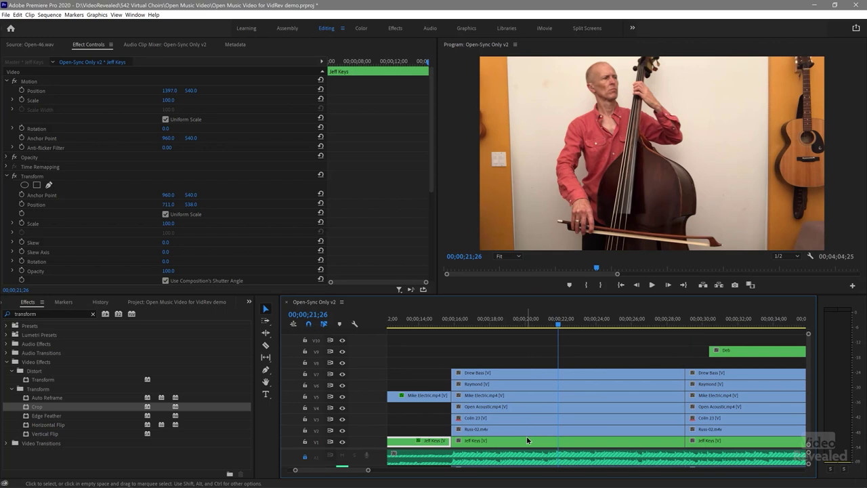
- Count the stacked musician clips from V7 down to V1 in the section ending at 00;00;29;02
{"action": "left_click", "coordinate": [502, 374]}
{"action": "left_click", "coordinate": [504, 384]}
{"action": "left_click", "coordinate": [506, 396]}
{"action": "left_click", "coordinate": [508, 407]}
{"action": "left_click", "coordinate": [508, 419]}
{"action": "left_click", "coordinate": [510, 429]}
{"action": "left_click", "coordinate": [511, 441]}
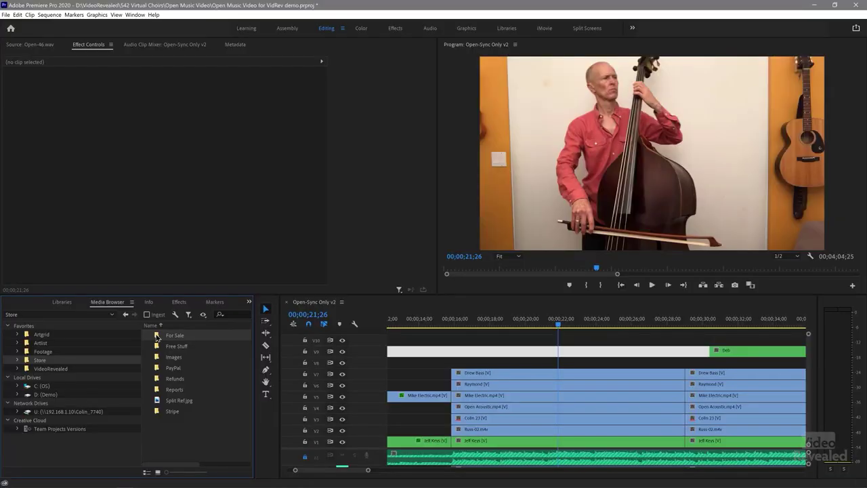
- Import the VideoRevealedSplitScreens_2020 project from the 50SplitScreens folder
{"action": "double_click", "coordinate": [166, 347]}
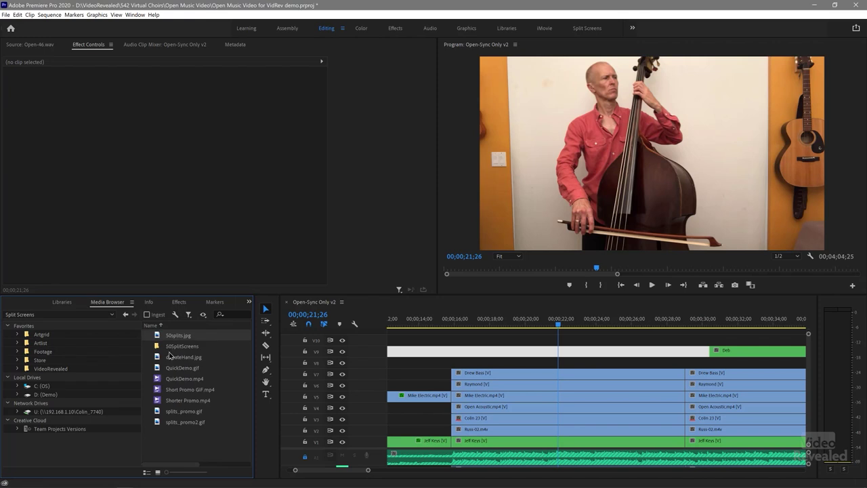
{"action": "double_click", "coordinate": [180, 347]}
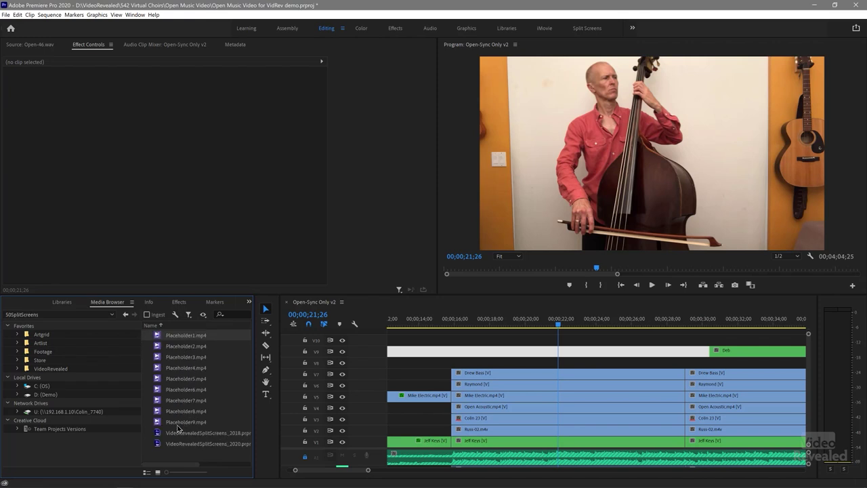
{"action": "left_click", "coordinate": [174, 443]}
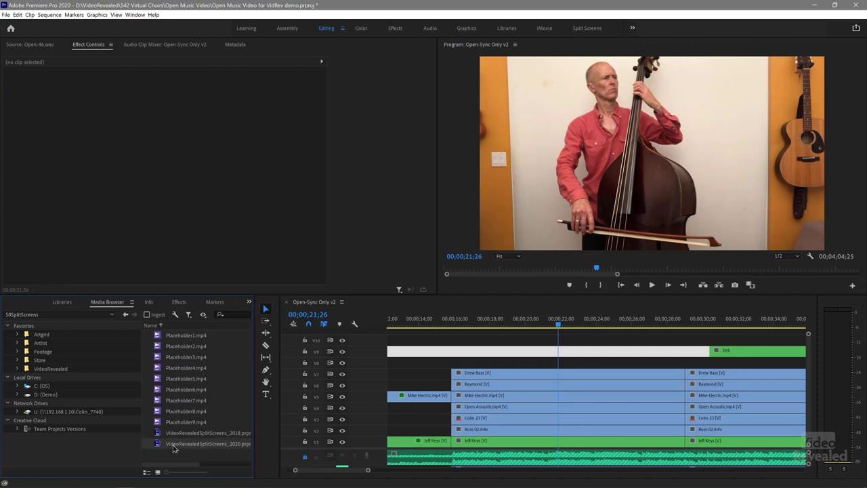
{"action": "right_click", "coordinate": [174, 445]}
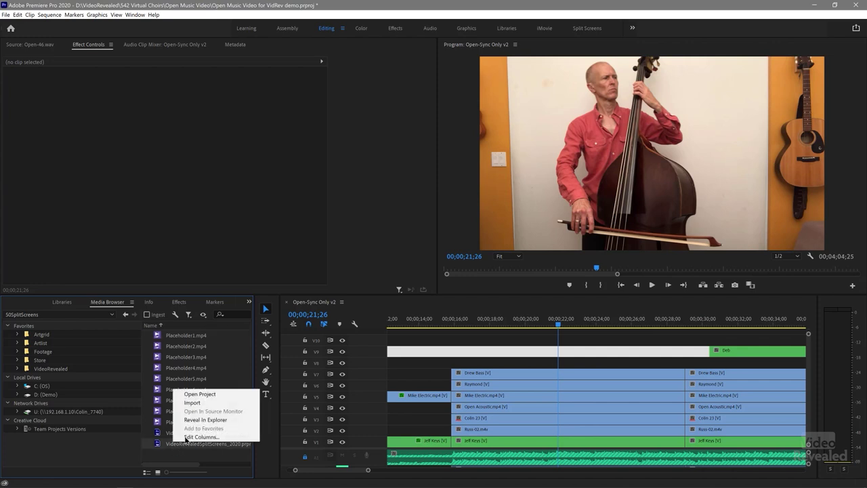
{"action": "left_click", "coordinate": [192, 402]}
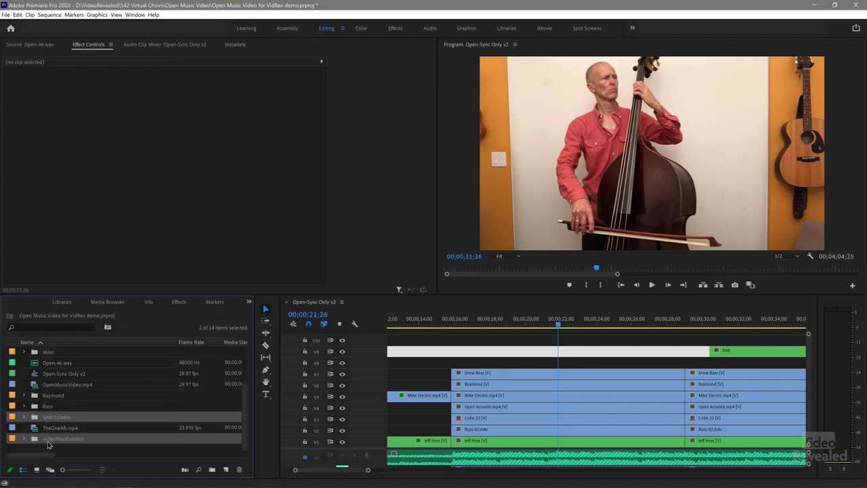
- Open the imported Split Screens bin and show its layouts as thumbnails
{"action": "left_click", "coordinate": [68, 409]}
{"action": "double_click", "coordinate": [40, 416]}
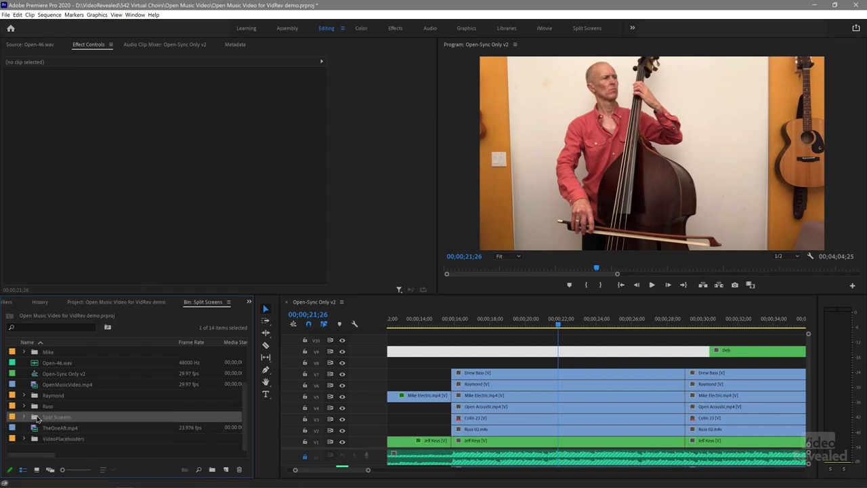
{"action": "key", "text": "grave"}
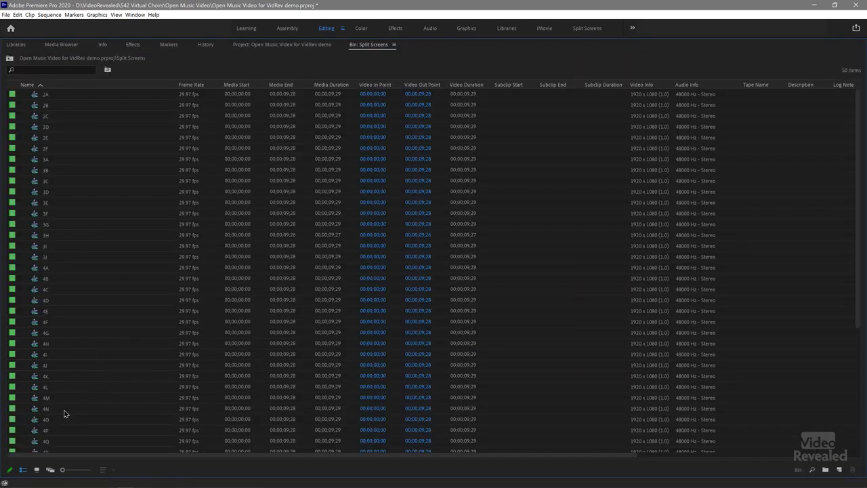
{"action": "left_click", "coordinate": [37, 470]}
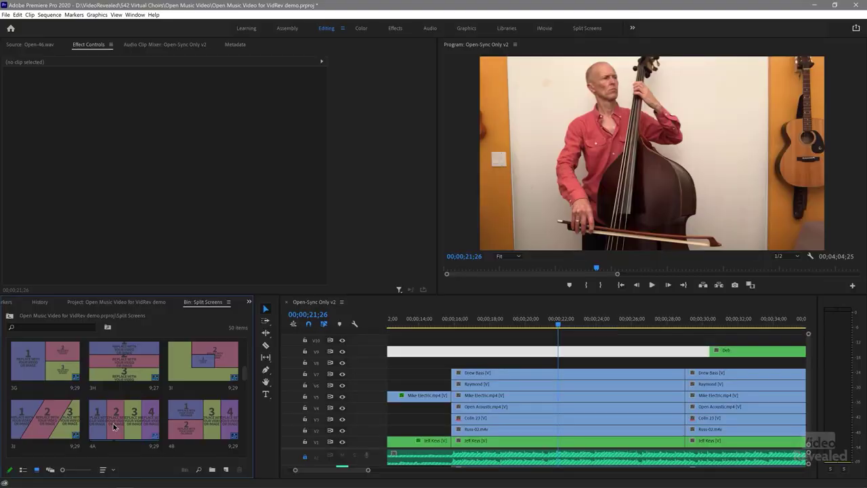
- Find the seven-picture layout 7A with a tall centre panel and open it as a sequence
{"action": "scroll", "coordinate": [114, 426], "scroll_direction": "down", "scroll_amount": 3}
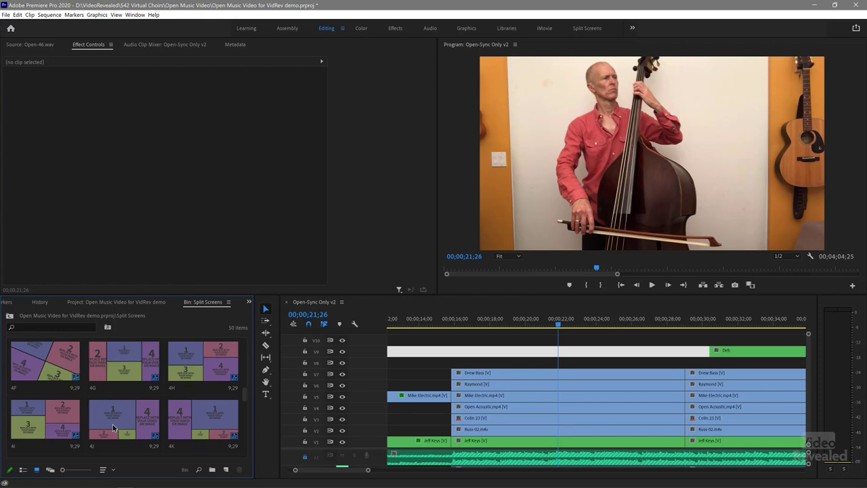
{"action": "scroll", "coordinate": [114, 427], "scroll_direction": "down", "scroll_amount": 2}
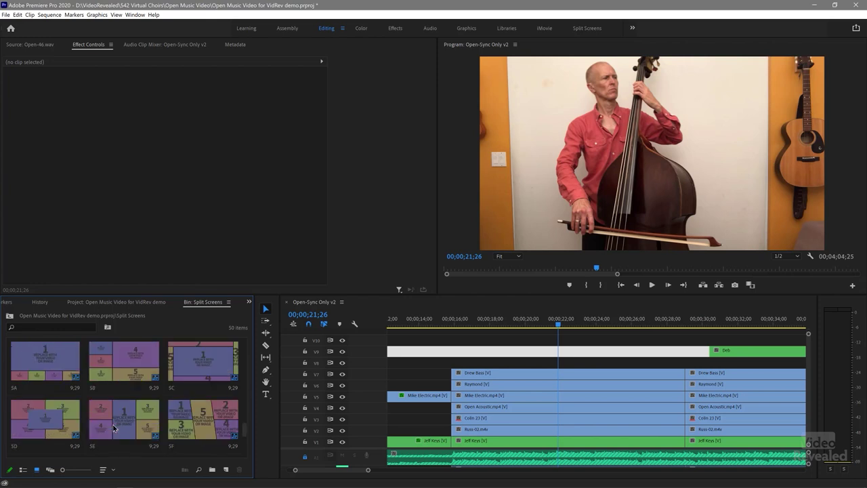
{"action": "scroll", "coordinate": [114, 426], "scroll_direction": "down", "scroll_amount": 1}
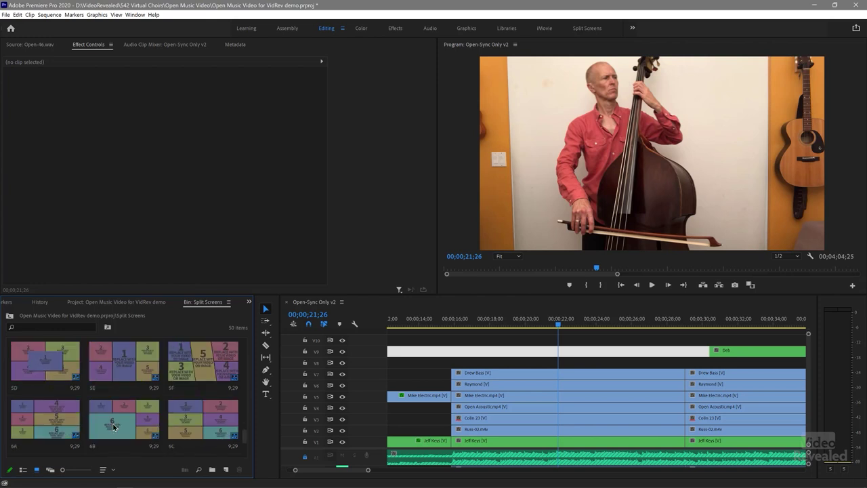
{"action": "scroll", "coordinate": [114, 427], "scroll_direction": "down", "scroll_amount": 1}
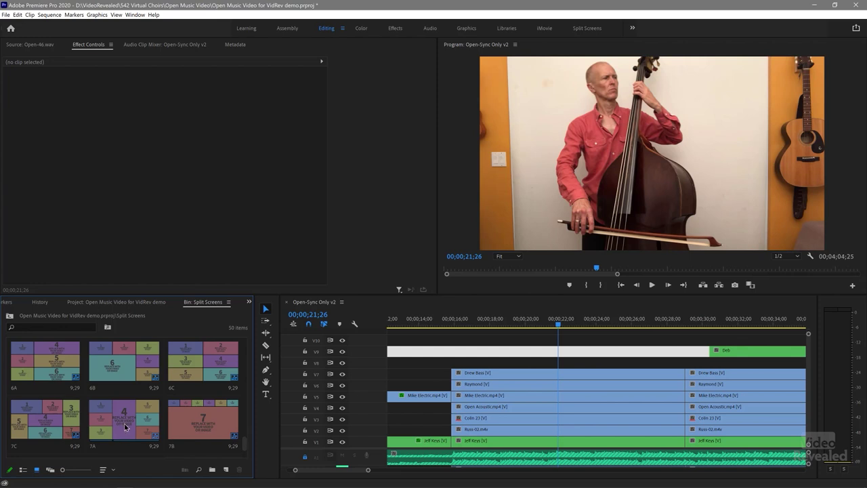
{"action": "double_click", "coordinate": [122, 422]}
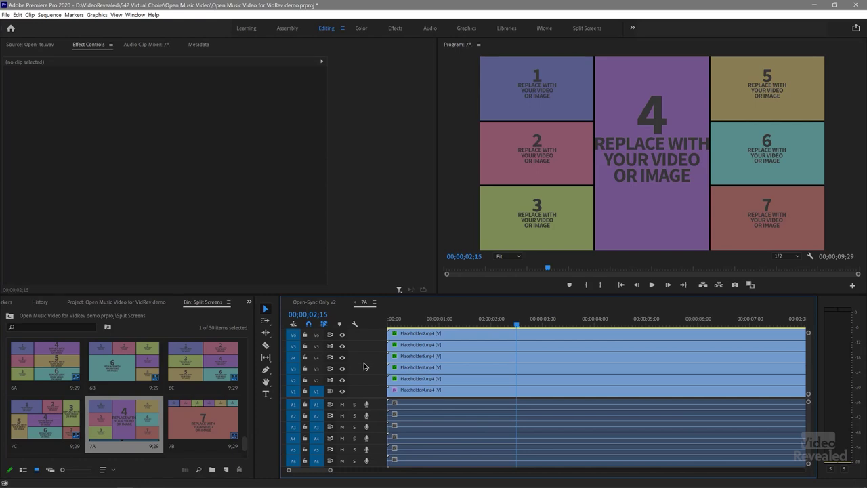
- Bring all video tracks of sequence 7A into view and toggle the V8 graphic off and on to check the dividers
{"action": "scroll", "coordinate": [363, 363], "scroll_direction": "down", "scroll_amount": 3}
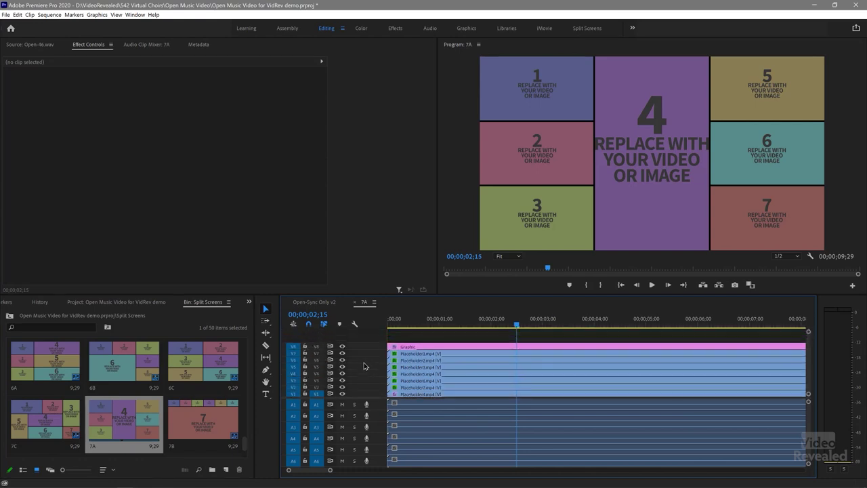
{"action": "left_click", "coordinate": [342, 346]}
{"action": "left_click", "coordinate": [342, 347]}
{"action": "left_click_drag", "start_coordinate": [378, 398], "coordinate": [363, 423]}
{"action": "key", "text": "ctrl+="}
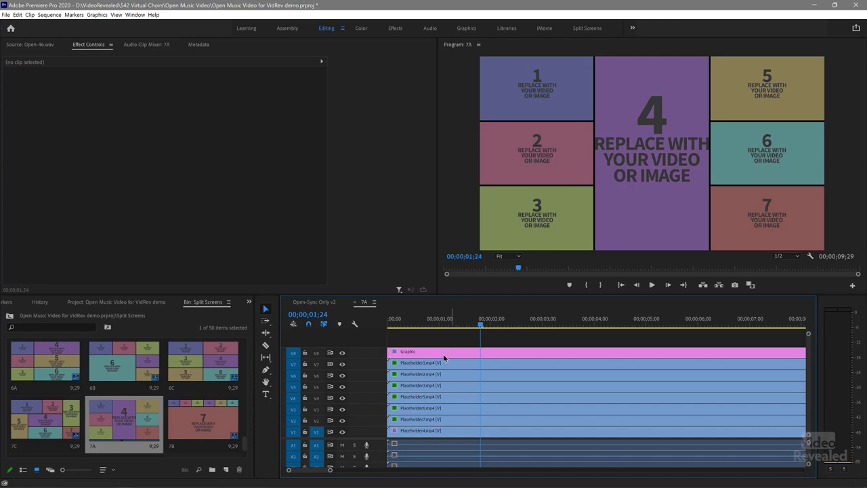
- Copy the attributes of Placeholder1.mp4 in 7A and paste them, including Motion, Transform and Crop, onto the upright bass segment on V7
{"action": "left_click", "coordinate": [415, 366]}
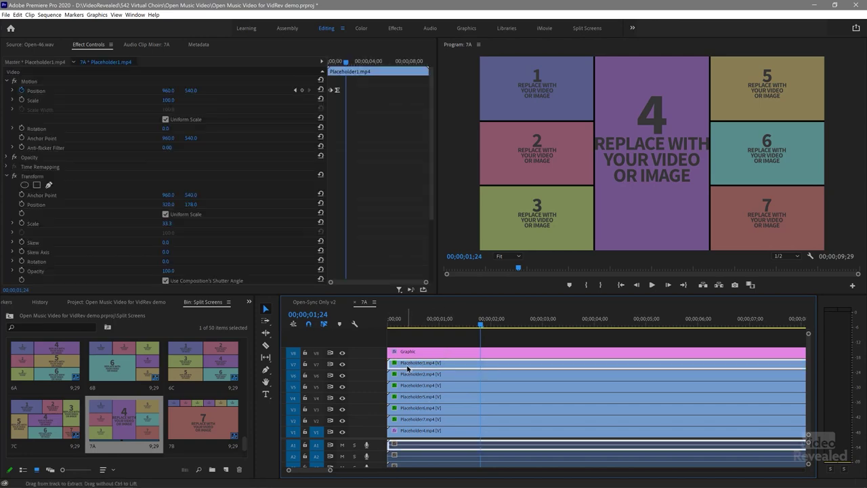
{"action": "left_click", "coordinate": [313, 302]}
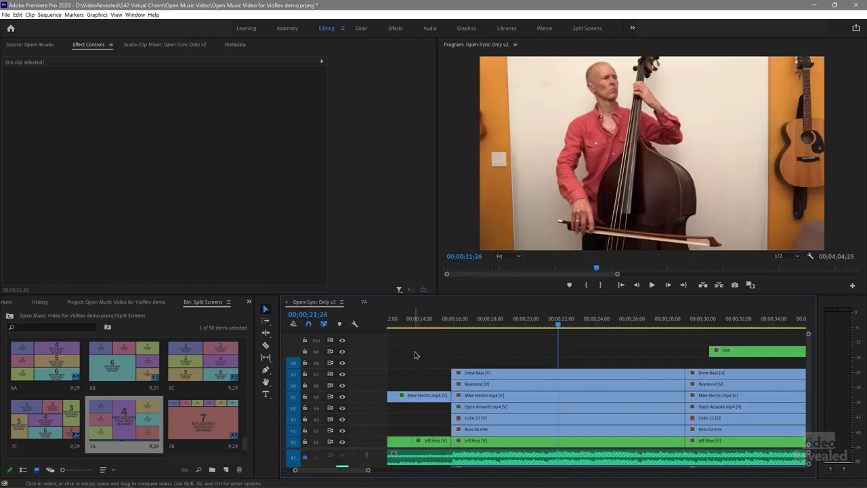
{"action": "left_click", "coordinate": [483, 377]}
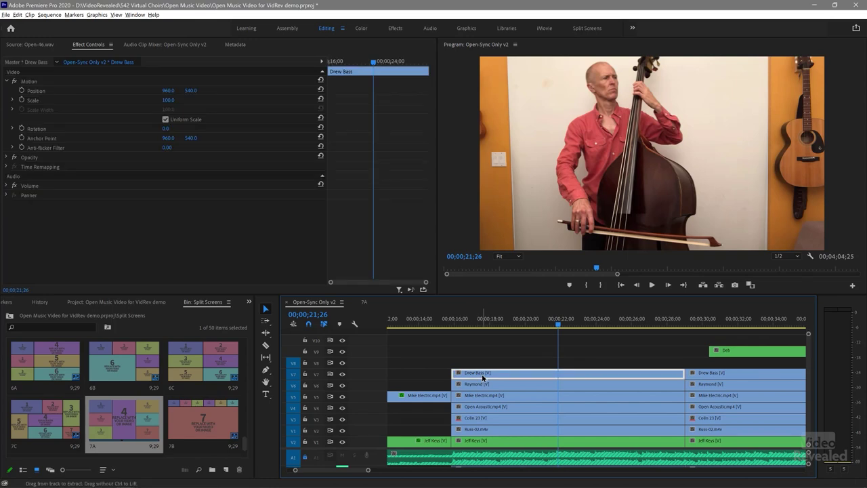
{"action": "key", "text": "ctrl+alt+v"}
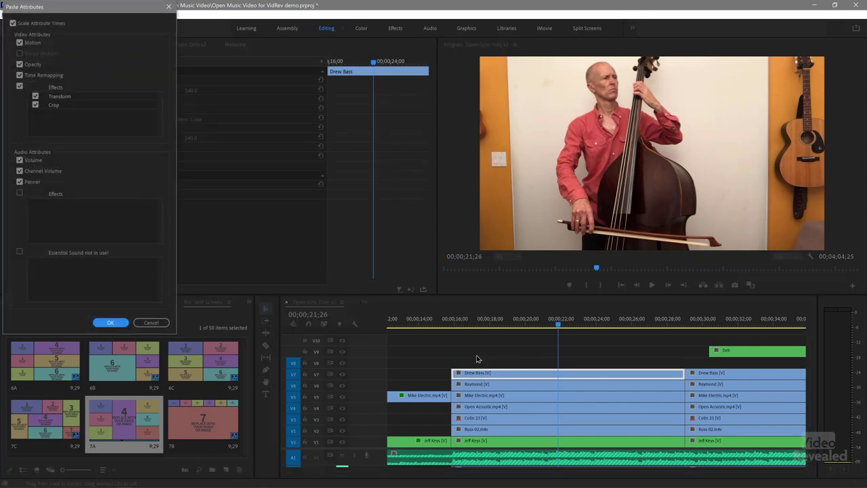
{"action": "left_click", "coordinate": [111, 322]}
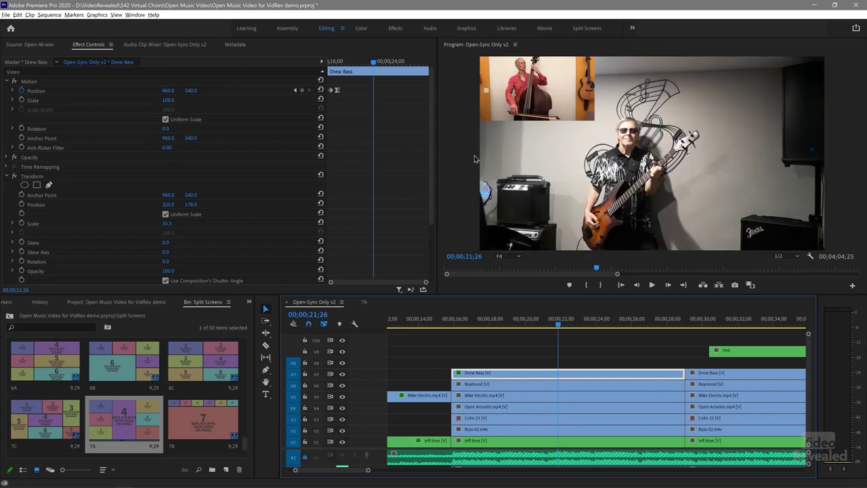
- Copy the attributes of Placeholder2.mp4 in 7A and paste them onto the electric bass segment on V6 of Open-Sync Only v2
{"action": "left_click", "coordinate": [364, 302]}
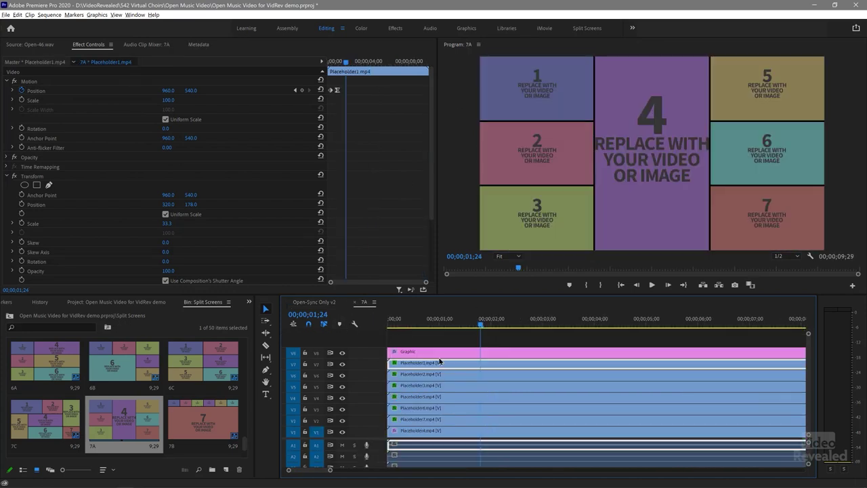
{"action": "left_click", "coordinate": [433, 376]}
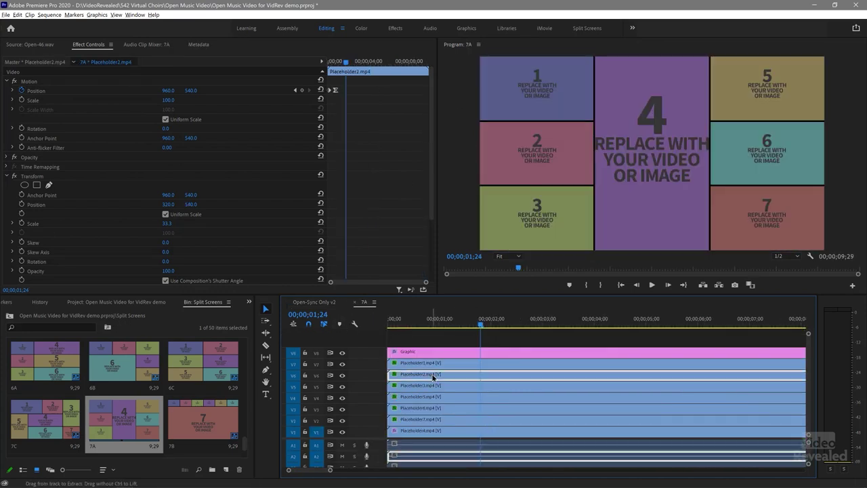
{"action": "left_click", "coordinate": [329, 302]}
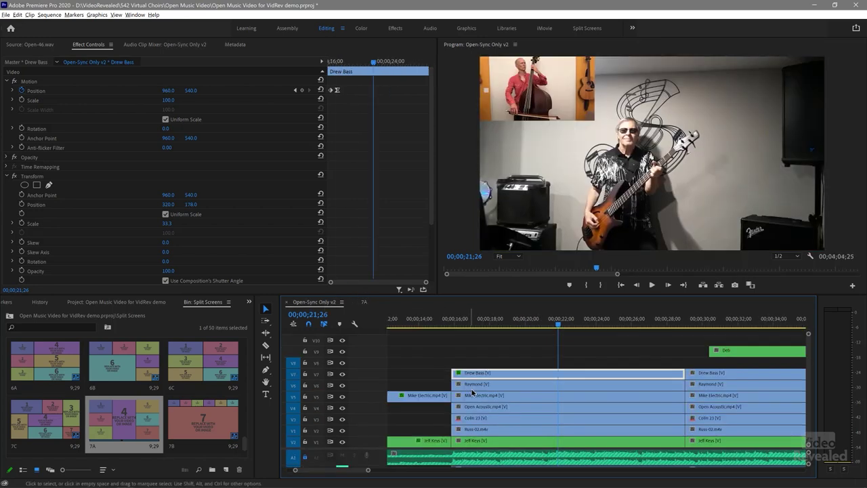
{"action": "left_click", "coordinate": [478, 386]}
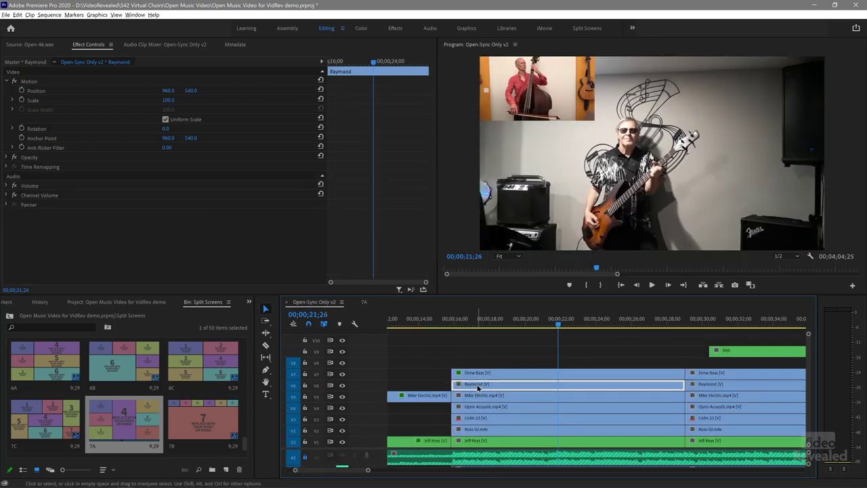
{"action": "key", "text": "ctrl+space"}
{"action": "key", "text": "Return"}
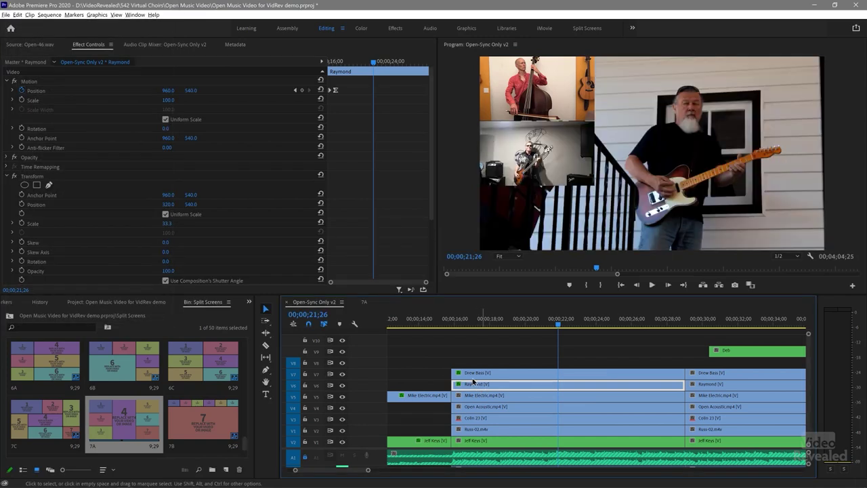
- Copy the attributes of Placeholder3.mp4 in 7A and paste them onto the electric guitar segment on V5 of Open-Sync Only v2
{"action": "left_click", "coordinate": [364, 303]}
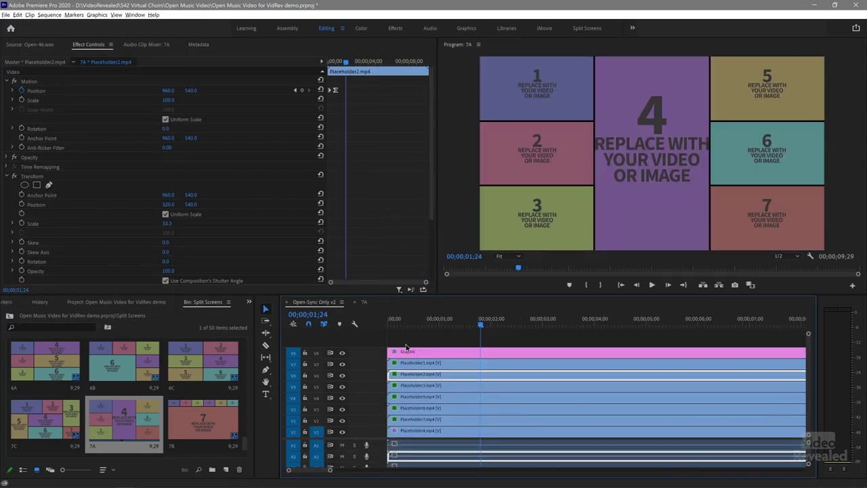
{"action": "left_click", "coordinate": [421, 390]}
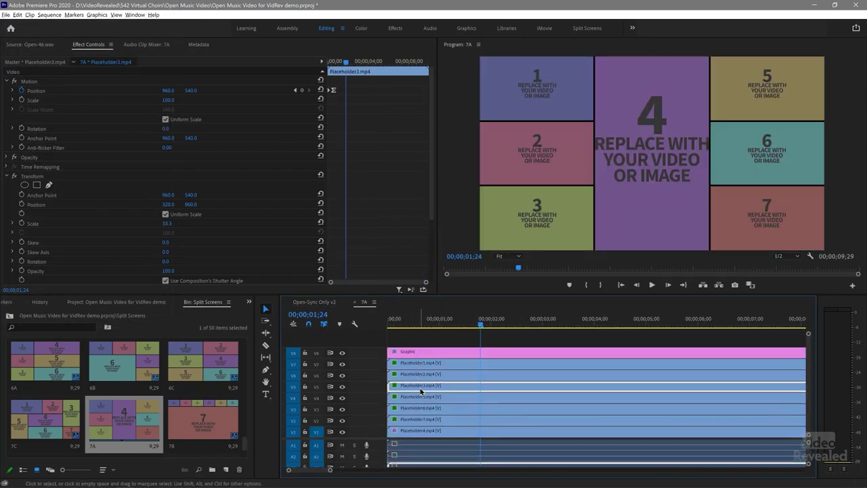
{"action": "left_click", "coordinate": [321, 302]}
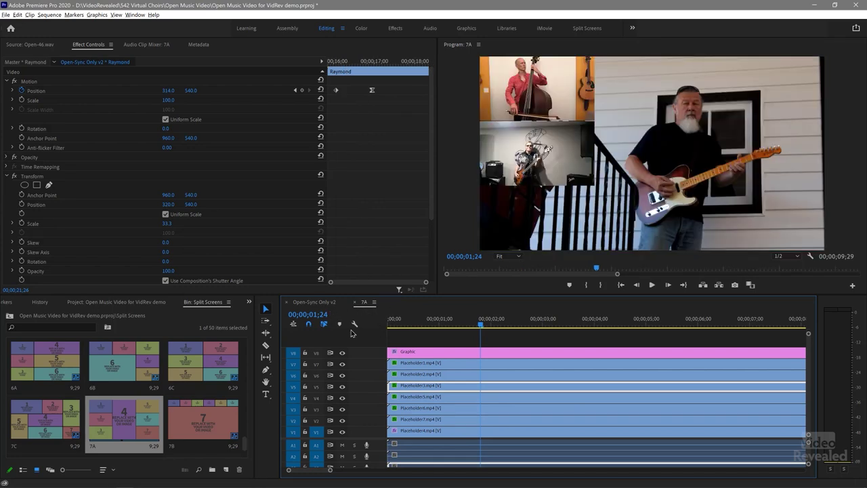
{"action": "left_click", "coordinate": [476, 400]}
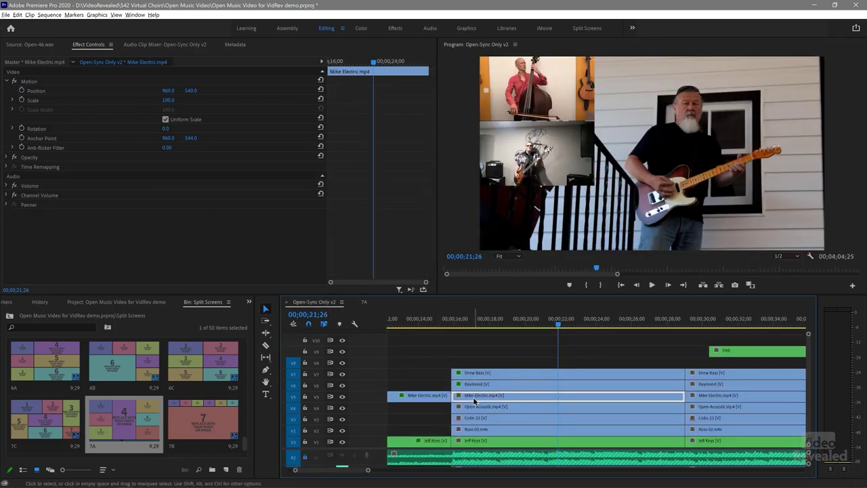
{"action": "key", "text": "ctrl+alt+v"}
{"action": "key", "text": "Return"}
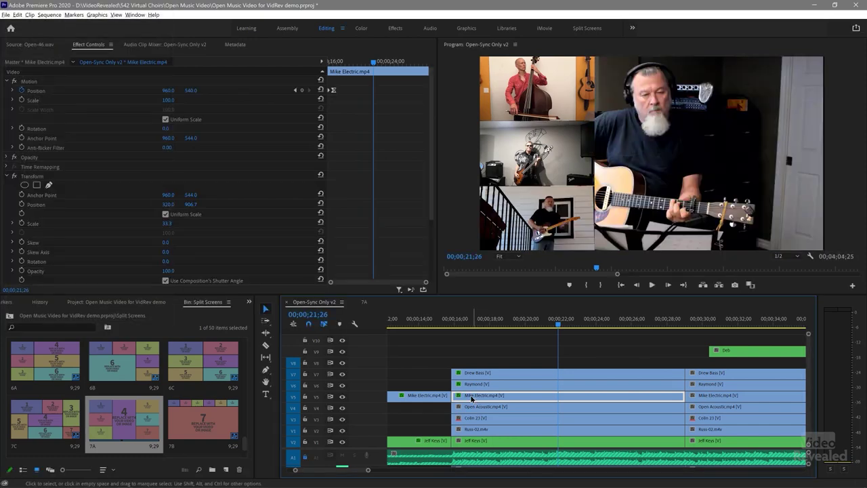
- Copy the attributes of Placeholder5.mp4 in 7A and paste them onto the Open Acoustic.mp4 segment on V4 of Open-Sync Only v2
{"action": "left_click", "coordinate": [367, 303]}
{"action": "left_click", "coordinate": [419, 400]}
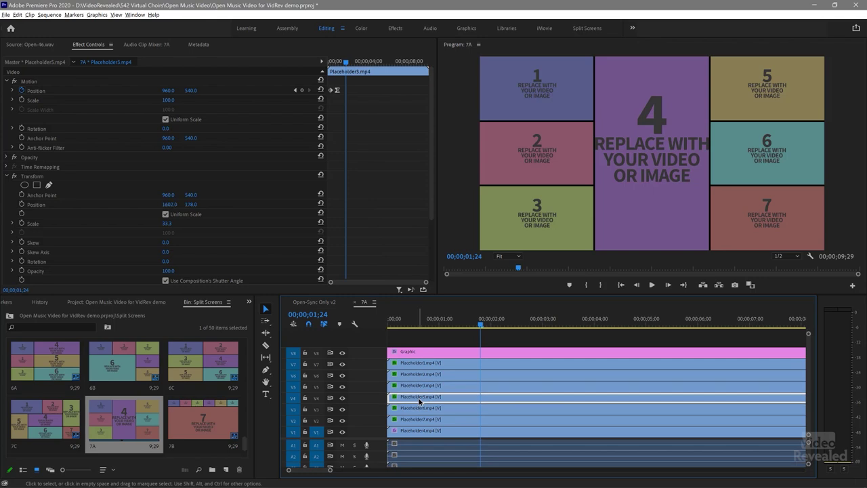
{"action": "left_click", "coordinate": [325, 306]}
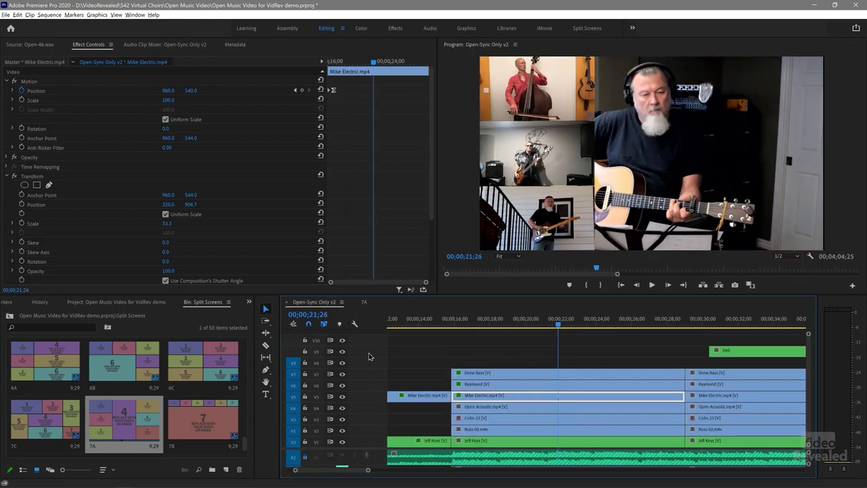
{"action": "left_click", "coordinate": [477, 407]}
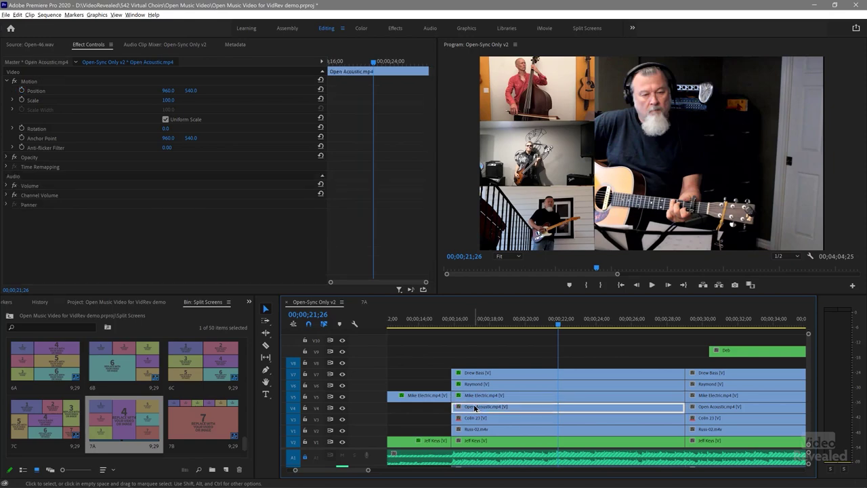
{"action": "left_click_drag", "start_coordinate": [476, 407], "coordinate": [478, 407]}
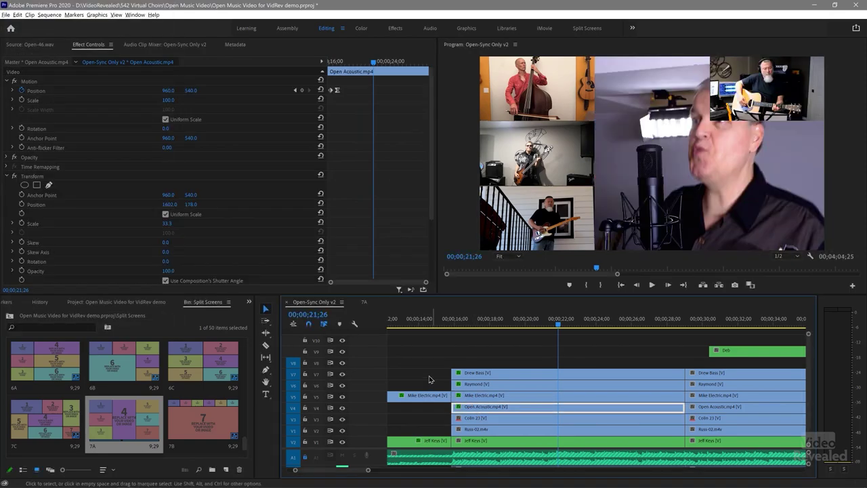
- Copy the attributes of the central Placeholder4.mp4 in 7A and paste them onto the singer's segment on V3 of Open-Sync Only v2
{"action": "left_click", "coordinate": [364, 302]}
{"action": "left_click", "coordinate": [436, 430]}
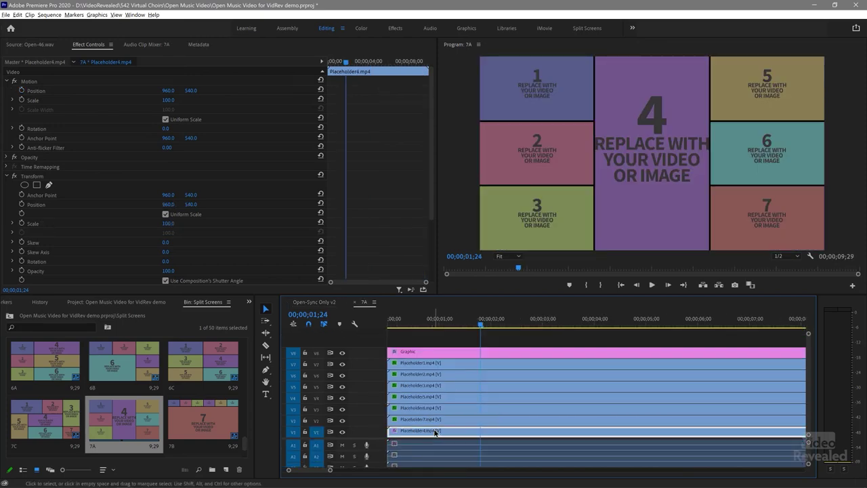
{"action": "left_click", "coordinate": [324, 304]}
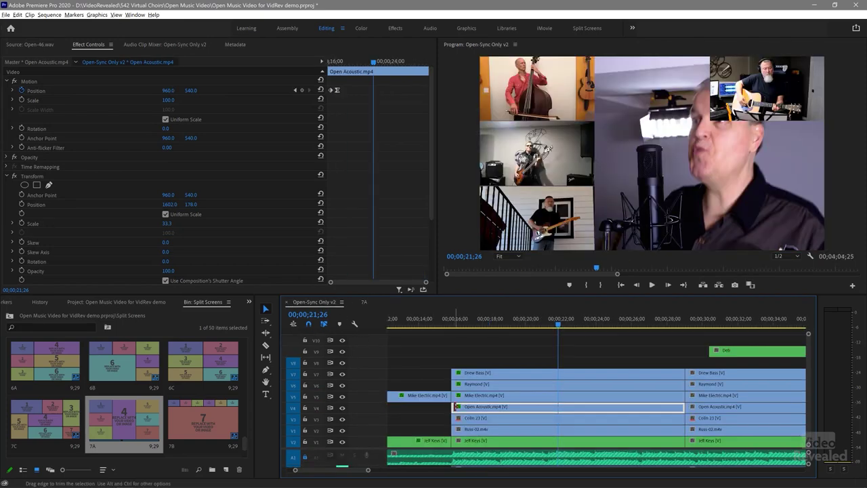
{"action": "left_click", "coordinate": [477, 420]}
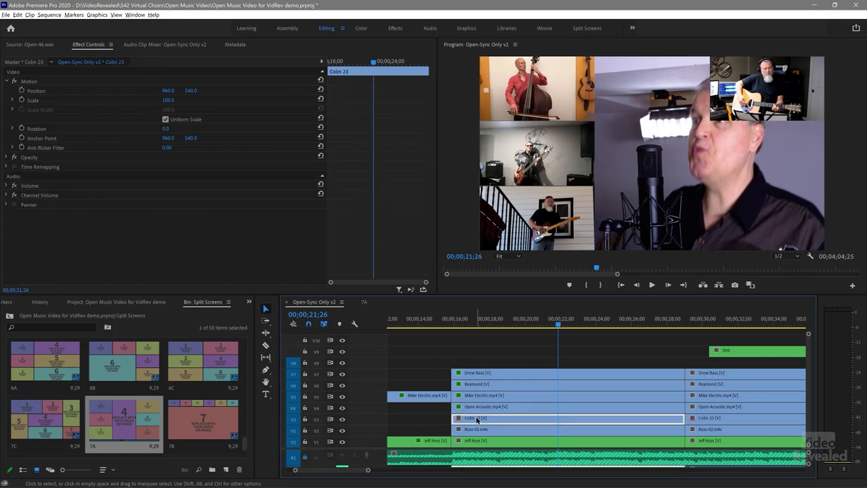
{"action": "key", "text": "ctrl+alt+v"}
{"action": "key", "text": "Return"}
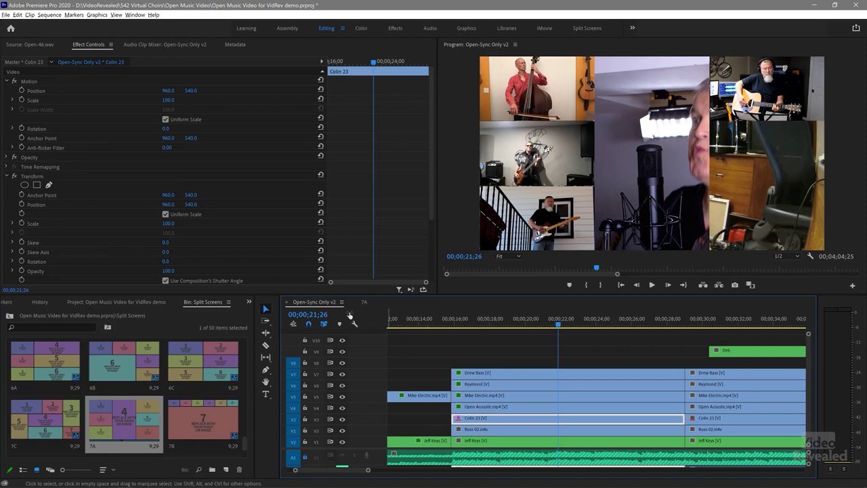
- Copy the attributes of Placeholder6.mp4 in 7A and paste them, including Motion, Transform and Crop, onto the drummer's segment on V2
{"action": "left_click", "coordinate": [364, 302]}
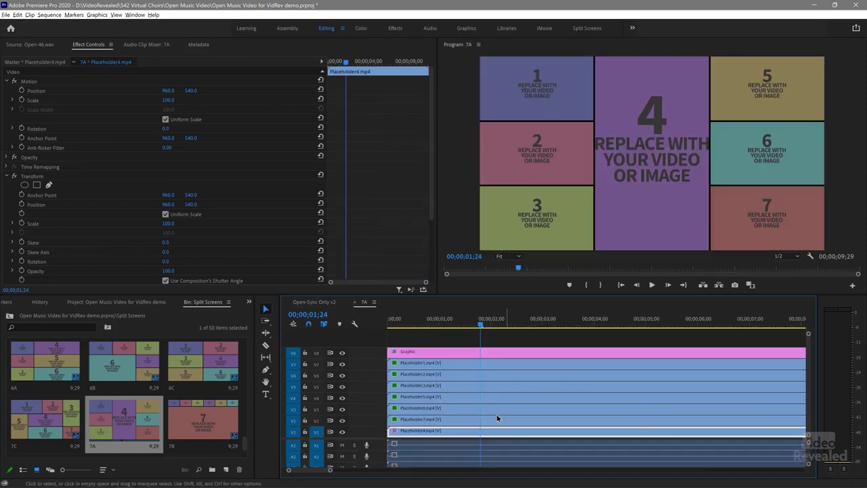
{"action": "left_click", "coordinate": [452, 410]}
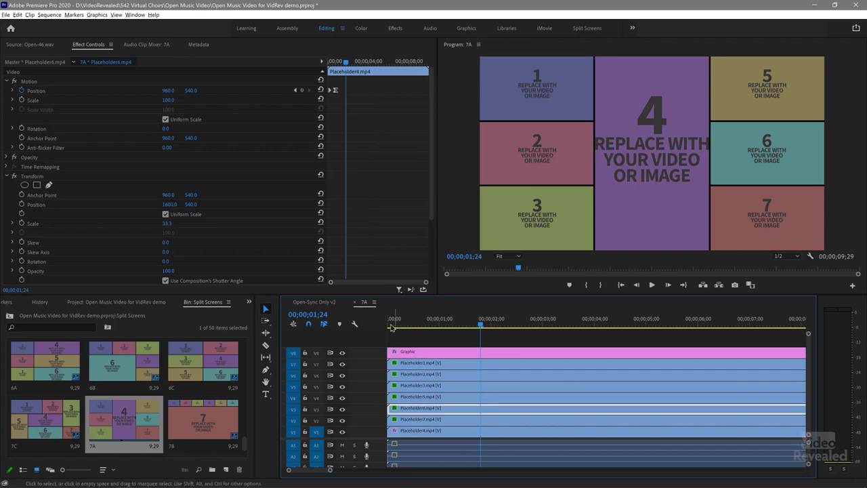
{"action": "left_click", "coordinate": [330, 303]}
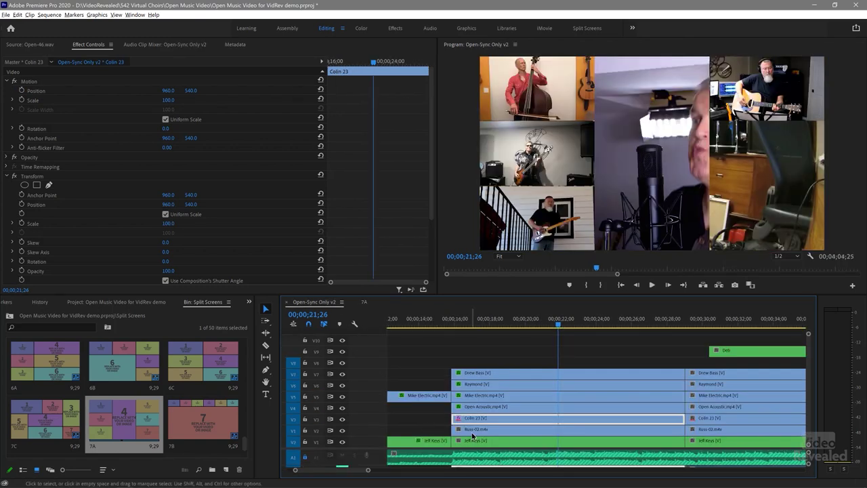
{"action": "left_click", "coordinate": [475, 430]}
{"action": "key", "text": "ctrl+alt+v"}
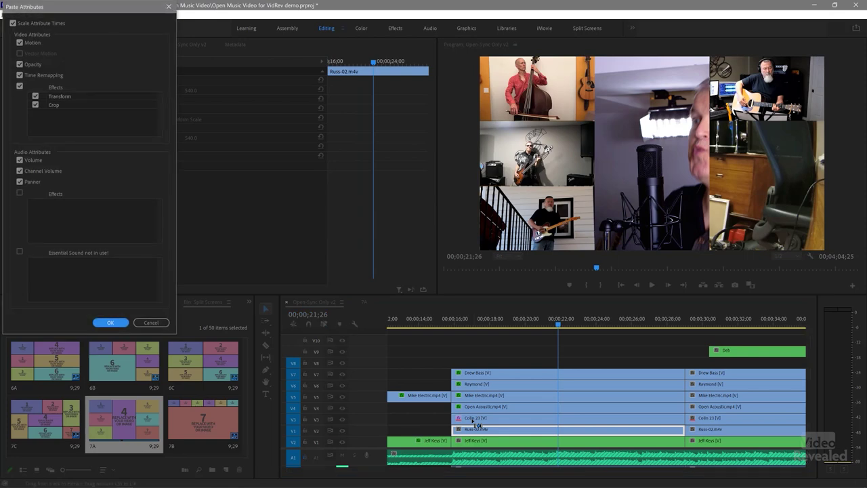
{"action": "key", "text": "Return"}
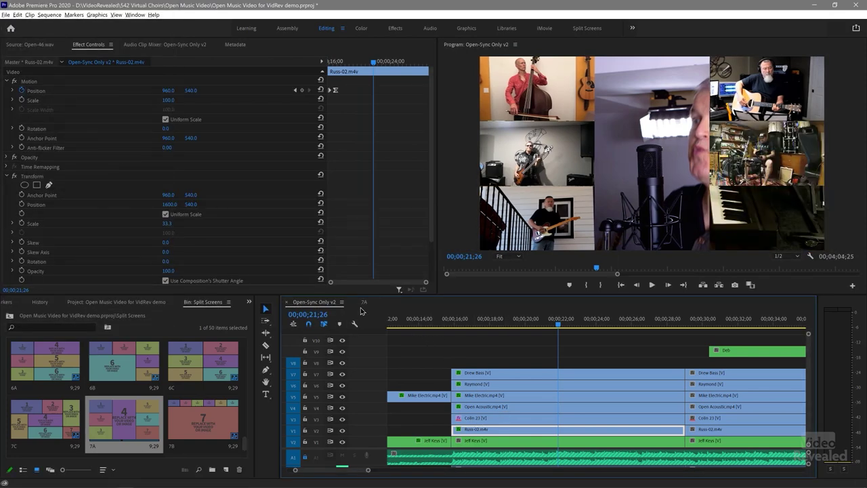
- Copy the attributes of Placeholder7.mp4 in 7A and paste them onto the keyboard segment on V1 of Open-Sync Only v2
{"action": "left_click", "coordinate": [364, 302]}
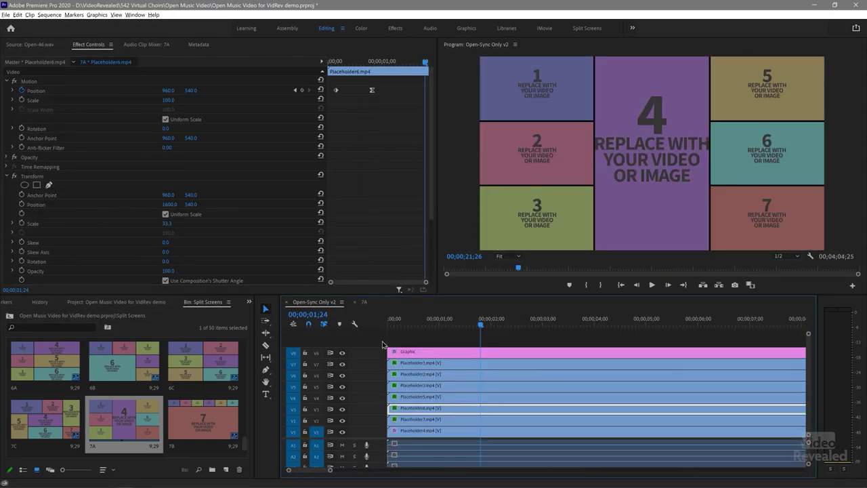
{"action": "left_click", "coordinate": [424, 424]}
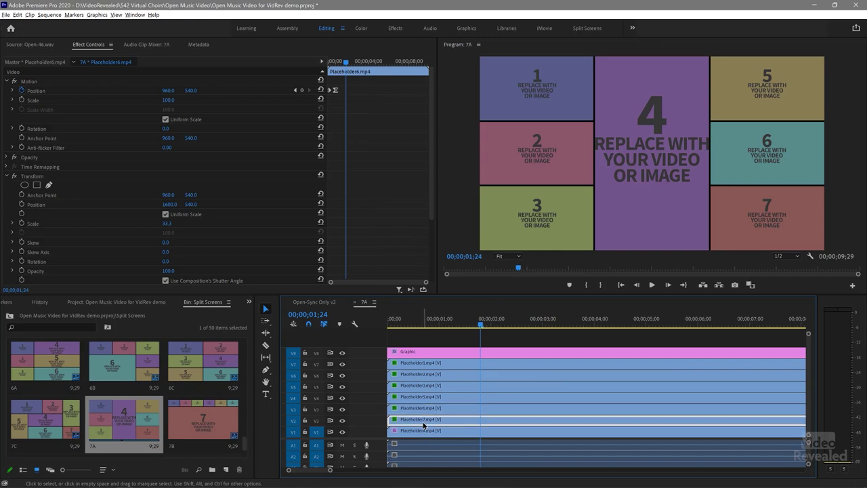
{"action": "left_click", "coordinate": [328, 302]}
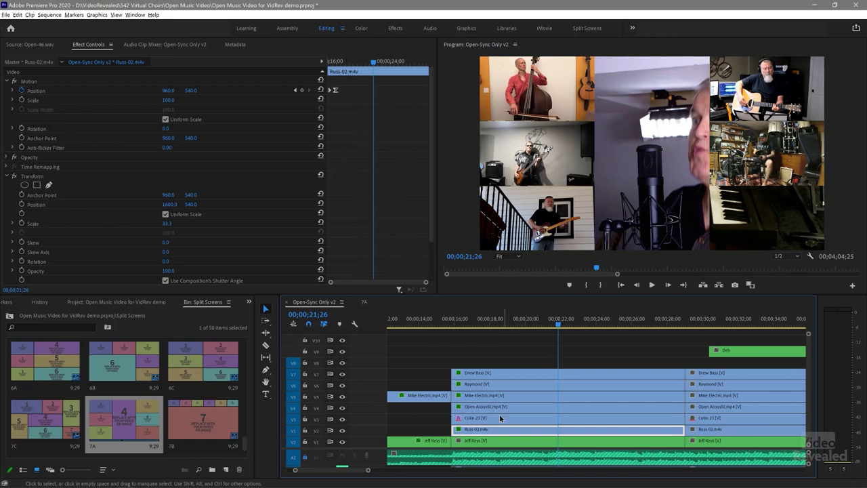
{"action": "left_click", "coordinate": [486, 440]}
{"action": "key", "text": "ctrl+alt+v"}
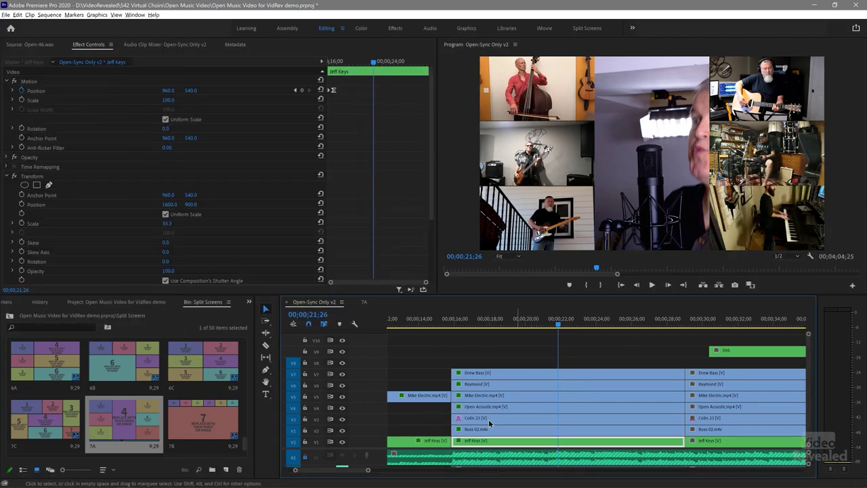
- Set the Transform horizontal position of the singer's segment on V3 to 673 and play the seven-way split from before its start
{"action": "left_click", "coordinate": [489, 419]}
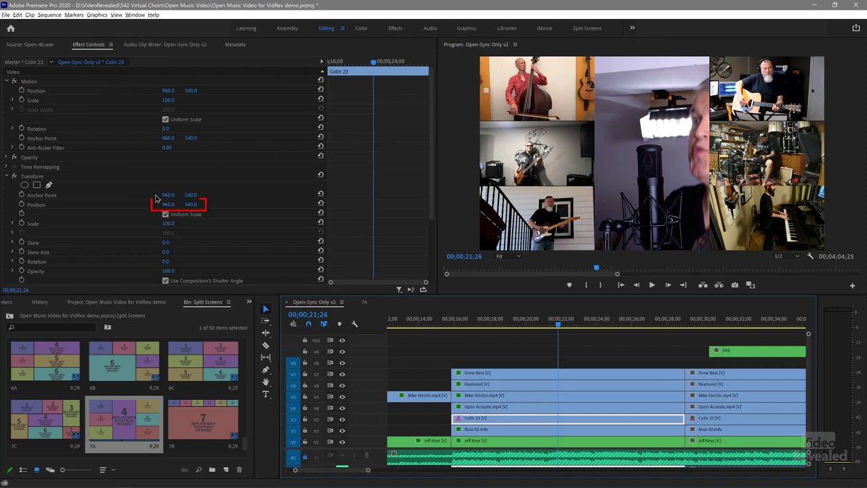
{"action": "left_click_drag", "start_coordinate": [170, 206], "coordinate": [120, 207]}
{"action": "left_click", "coordinate": [441, 321]}
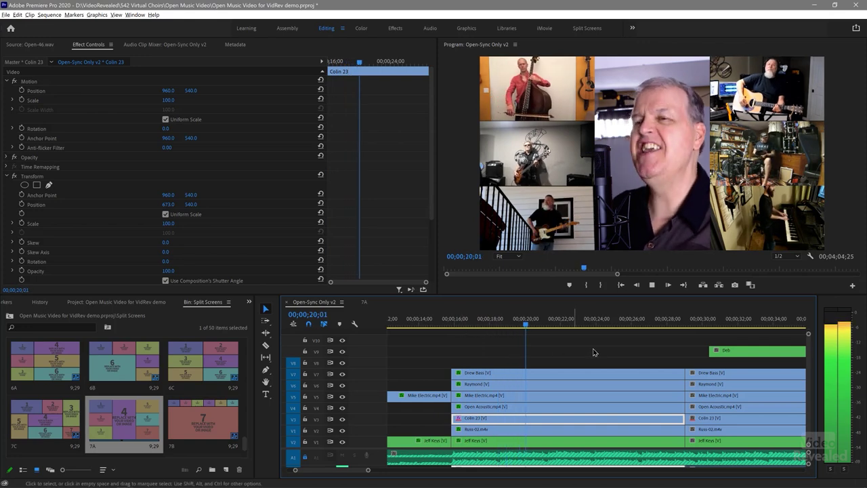
- Trim the start of the V9 clip to about 38 seconds and stop the playback past the end of the seven-way split
{"action": "scroll", "coordinate": [605, 343], "scroll_direction": "right", "scroll_amount": 2}
{"action": "scroll", "coordinate": [605, 343], "scroll_direction": "right", "scroll_amount": 1}
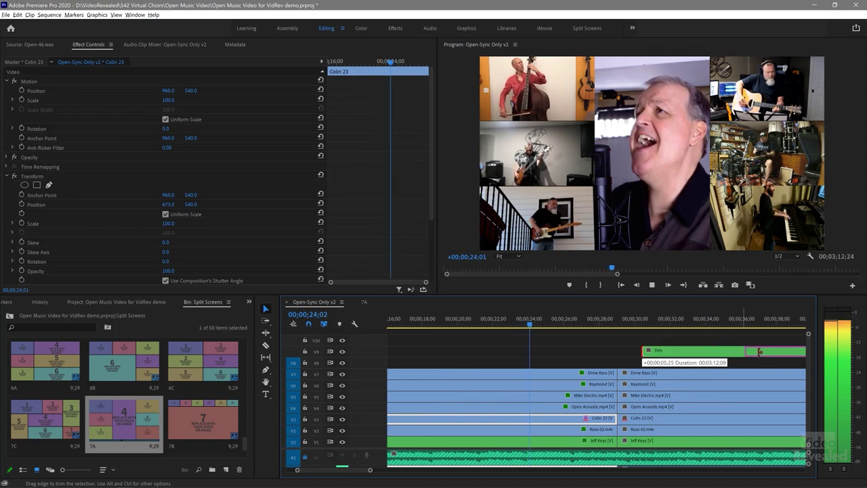
{"action": "left_click_drag", "start_coordinate": [642, 350], "coordinate": [784, 351]}
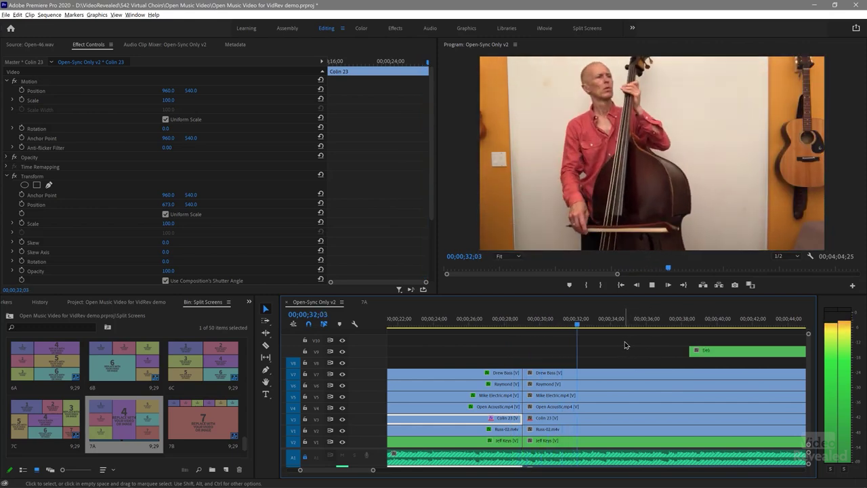
{"action": "key", "text": "space"}
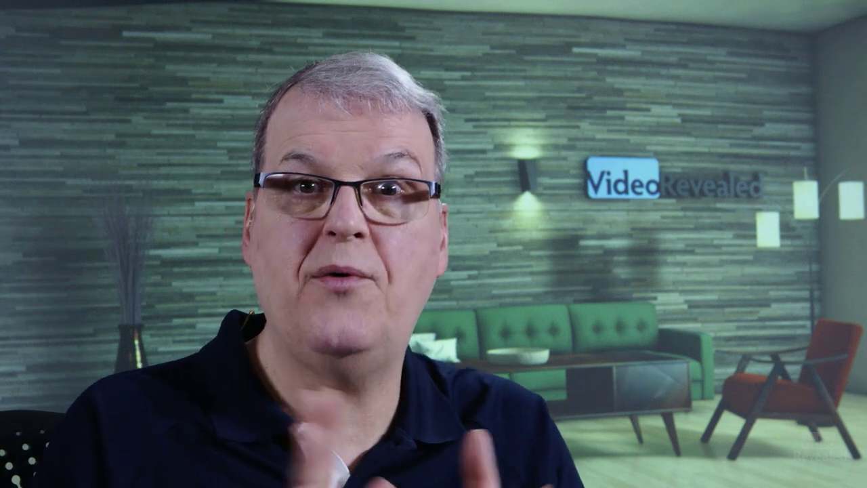
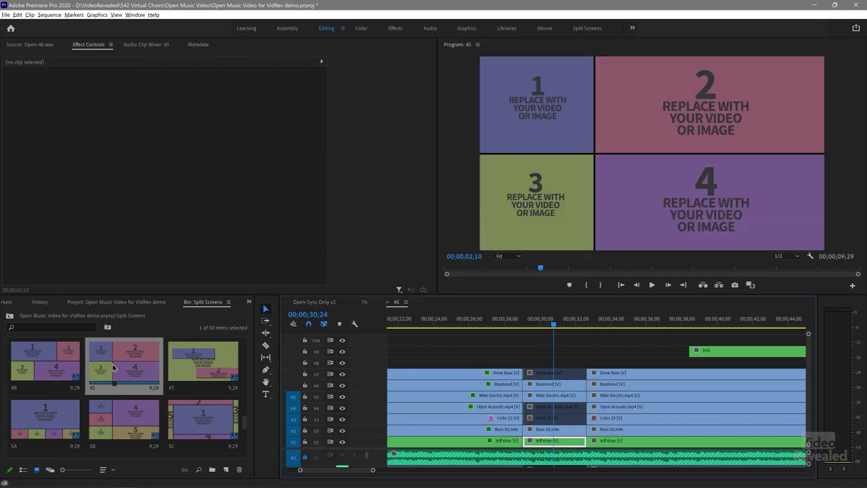
- Copy the attributes of Placeholder1.mp4 in 4S and paste them onto the bass guitarist's segment on V6 of Open-Sync Only v2
{"action": "left_click", "coordinate": [448, 359]}
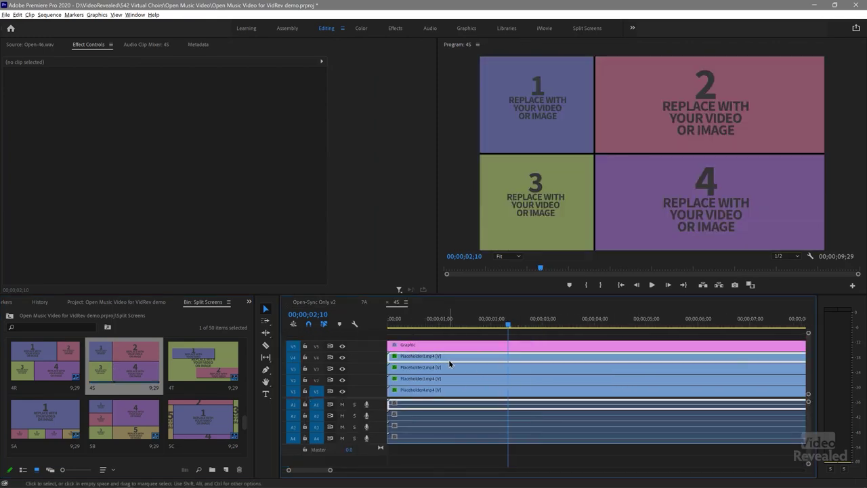
{"action": "left_click", "coordinate": [331, 302]}
{"action": "left_click", "coordinate": [554, 386]}
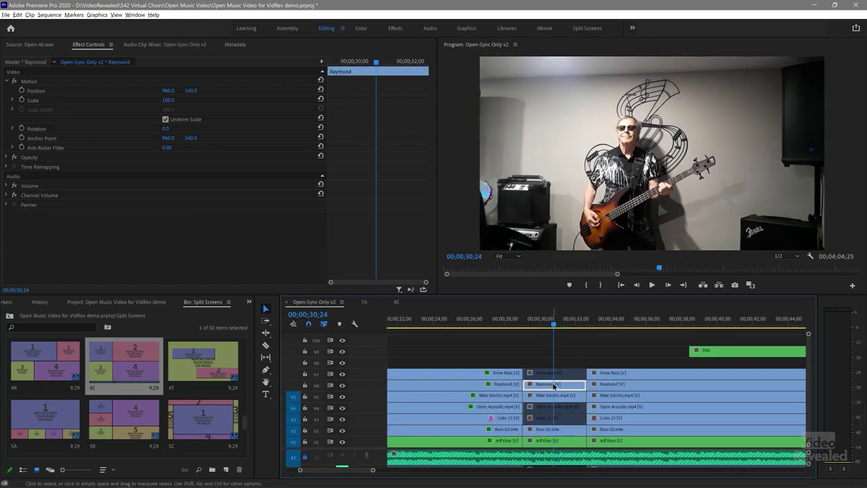
{"action": "left_click_drag", "start_coordinate": [554, 385], "coordinate": [556, 387]}
{"action": "key", "text": "ctrl+alt+v"}
{"action": "key", "text": "Return"}
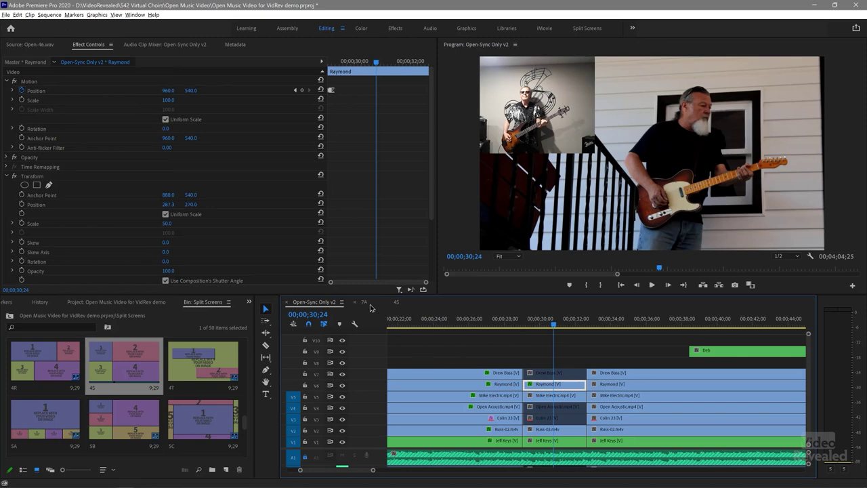
- Copy the attributes of Placeholder2.mp4 in 4S and paste them onto the electric guitarist's segment on V5 of Open-Sync Only v2
{"action": "left_click", "coordinate": [396, 302]}
{"action": "left_click", "coordinate": [446, 368]}
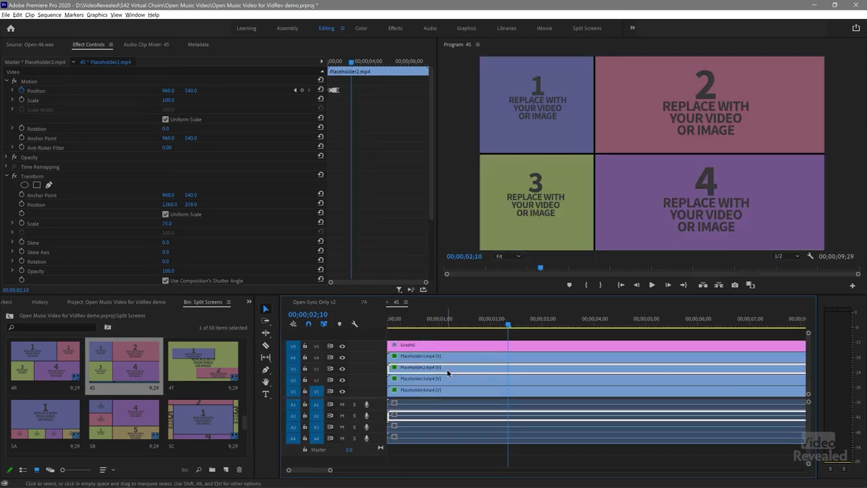
{"action": "left_click", "coordinate": [324, 302]}
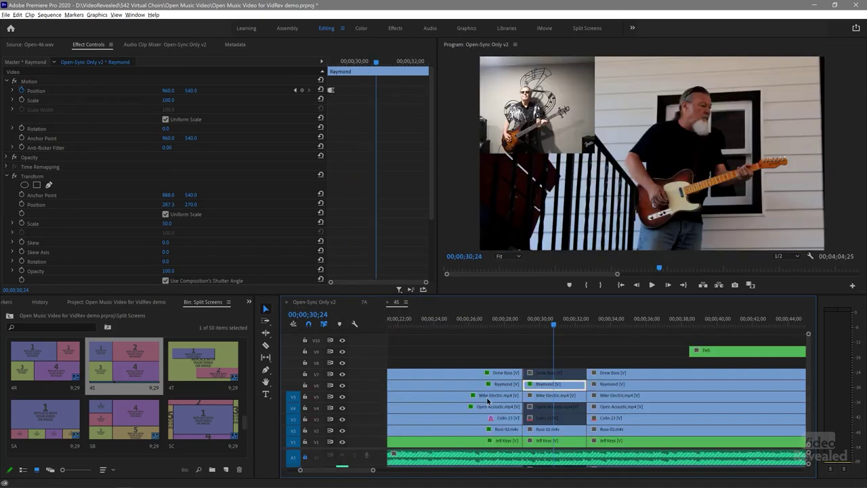
{"action": "left_click", "coordinate": [554, 396]}
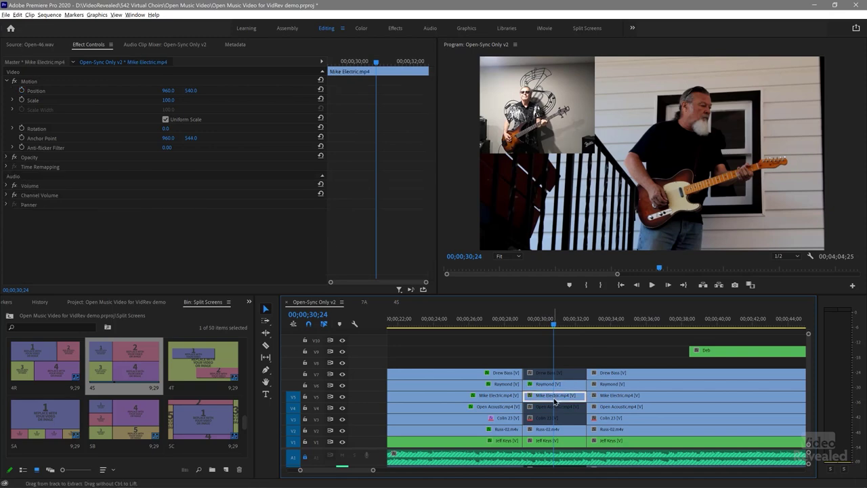
{"action": "key", "text": "ctrl+alt+v"}
{"action": "key", "text": "Return"}
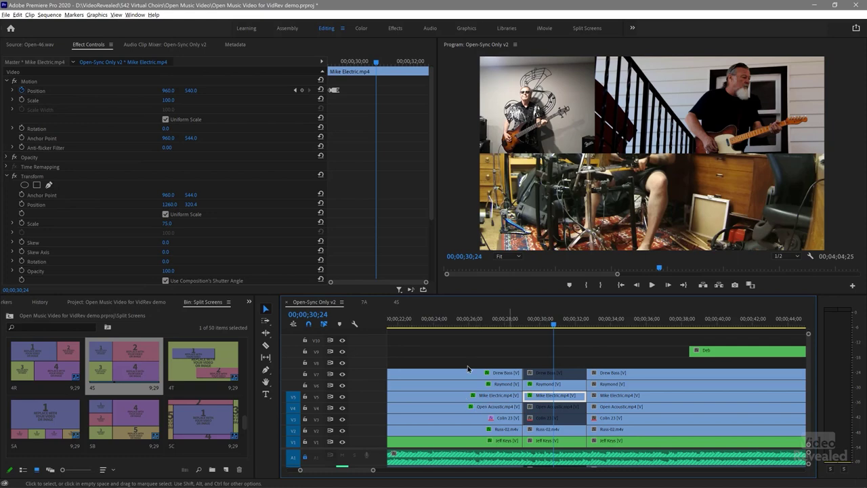
- Copy the attributes of Placeholder3.mp4 in 4S and paste them, including Motion, Transform and Crop, onto the drummer's segment on V2
{"action": "left_click", "coordinate": [398, 303]}
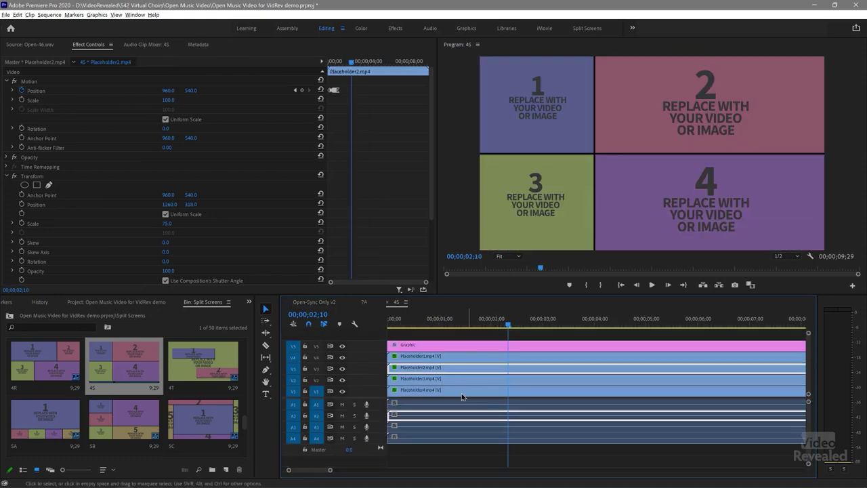
{"action": "left_click", "coordinate": [454, 378]}
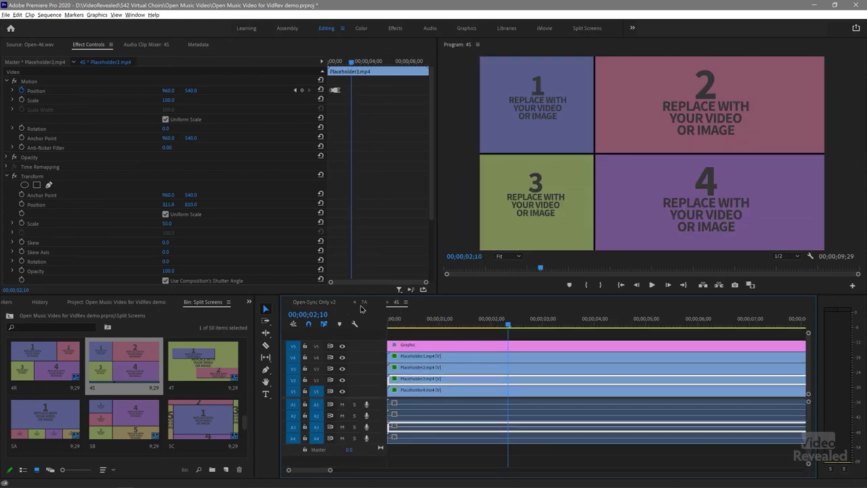
{"action": "left_click", "coordinate": [323, 302]}
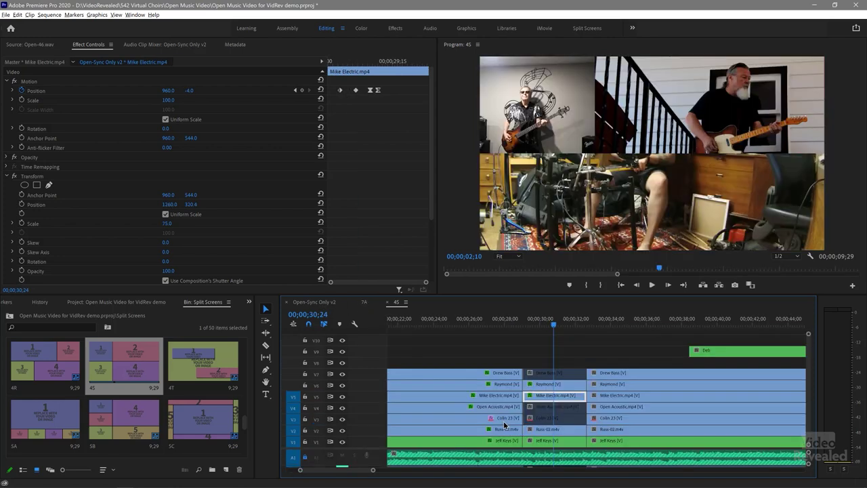
{"action": "left_click", "coordinate": [555, 429]}
{"action": "key", "text": "ctrl+alt+v"}
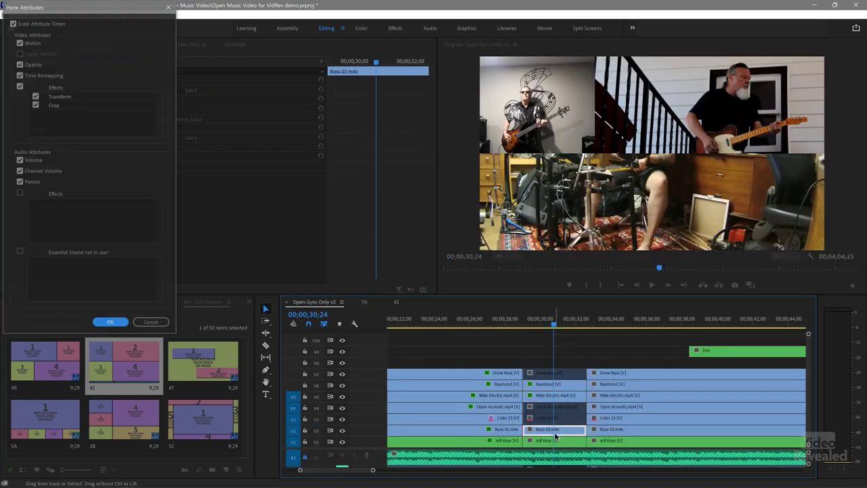
{"action": "key", "text": "Return"}
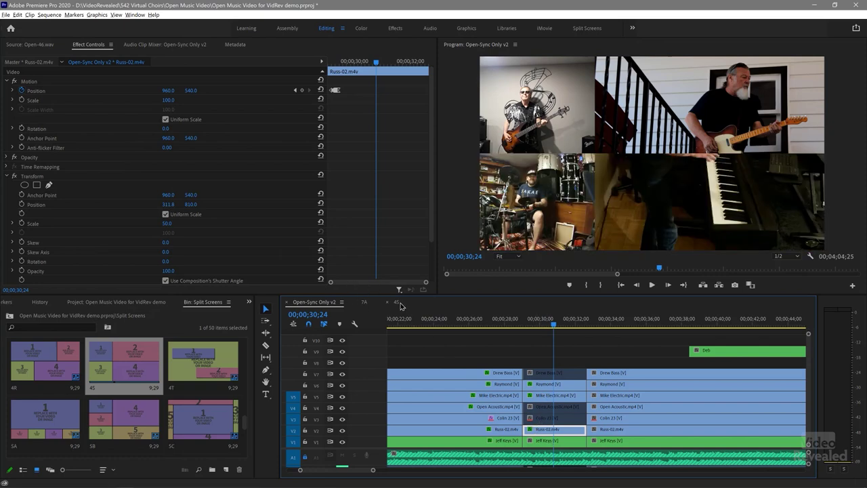
- Copy the attributes of Placeholder4.mp4 in 4S and paste them, including Motion, Transform and Crop, onto the keyboard segment on V1
{"action": "left_click", "coordinate": [398, 302]}
{"action": "left_click", "coordinate": [448, 390]}
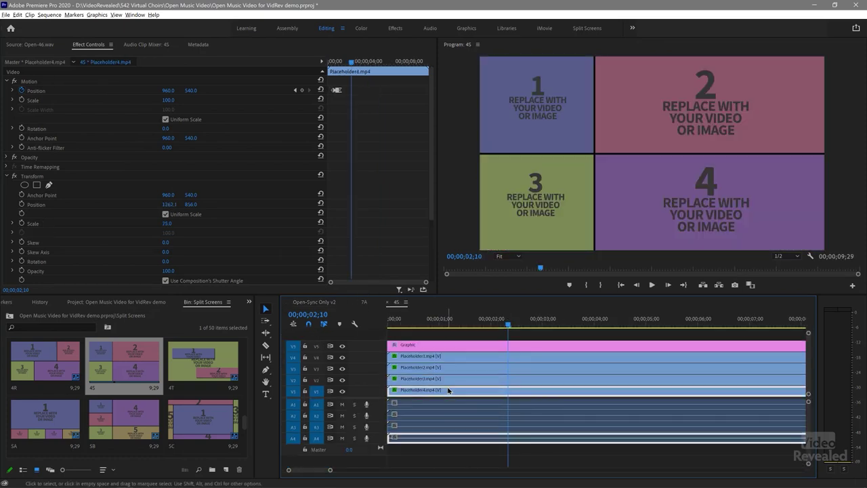
{"action": "left_click", "coordinate": [318, 302]}
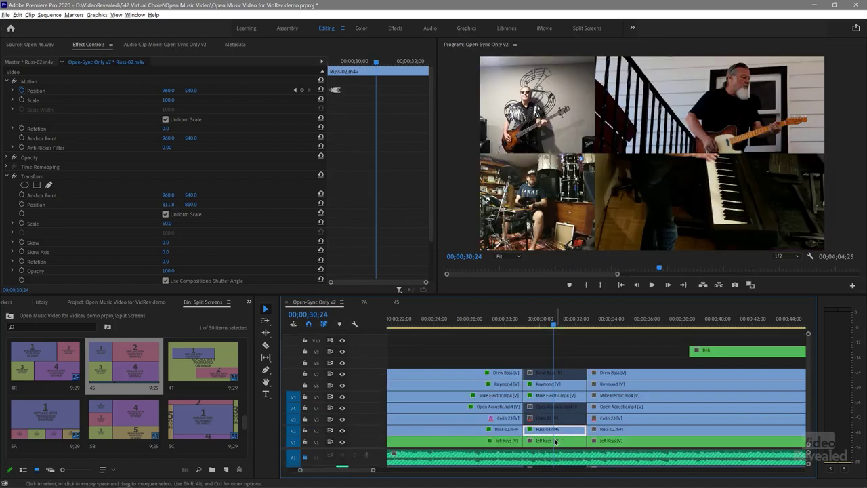
{"action": "left_click", "coordinate": [549, 441]}
{"action": "key", "text": "ctrl+alt+v"}
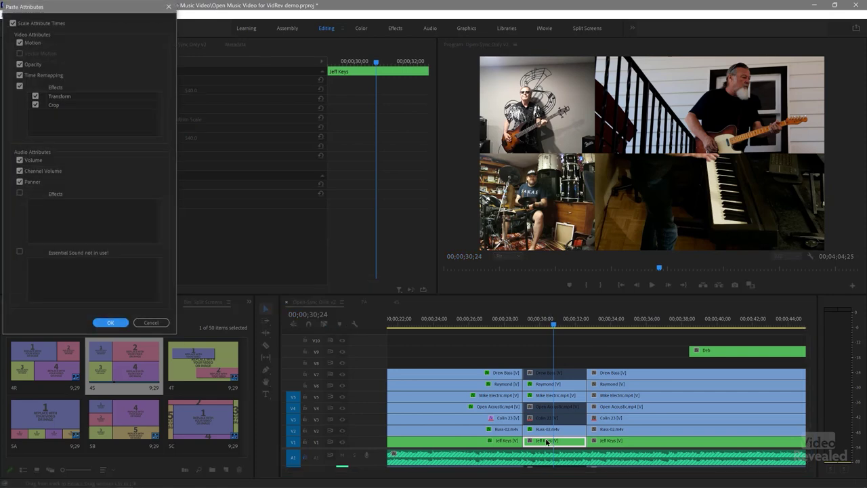
{"action": "left_click", "coordinate": [108, 322]}
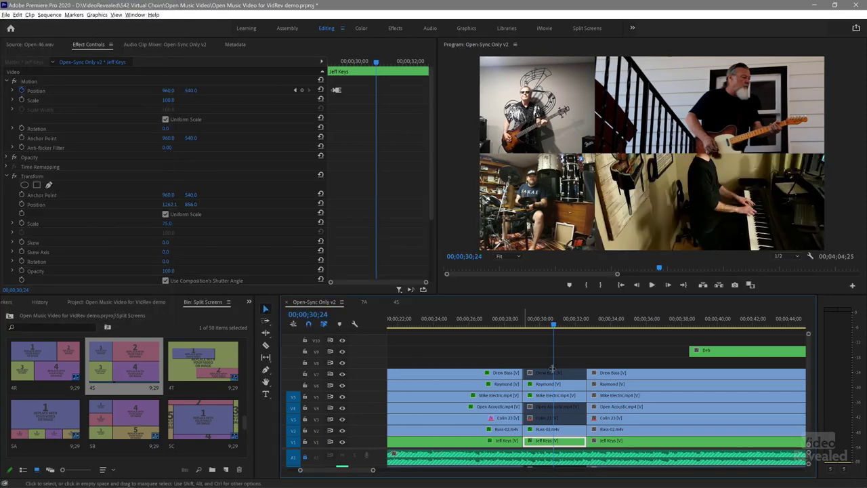
- Clear the clip selection and view the four-way split at 00;00;30;13
{"action": "left_click", "coordinate": [544, 353]}
{"action": "left_click", "coordinate": [547, 325]}
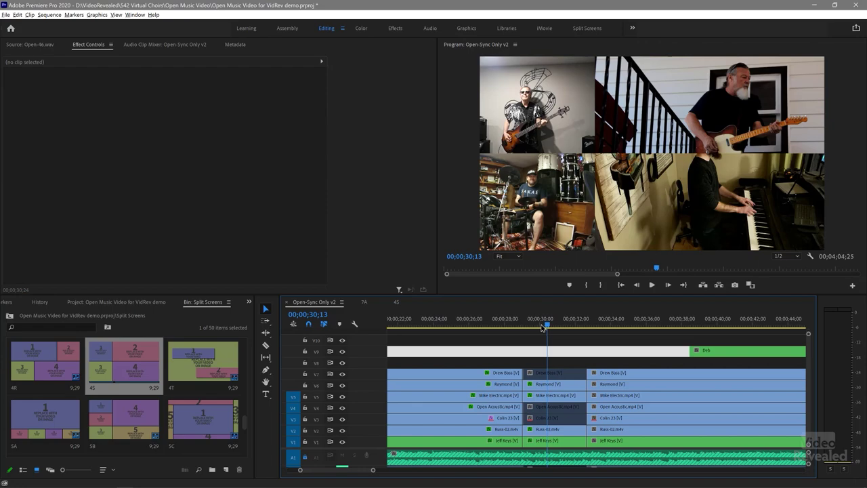
{"action": "left_click", "coordinate": [548, 326]}
{"action": "left_click", "coordinate": [559, 340]}
{"action": "left_click", "coordinate": [558, 354]}
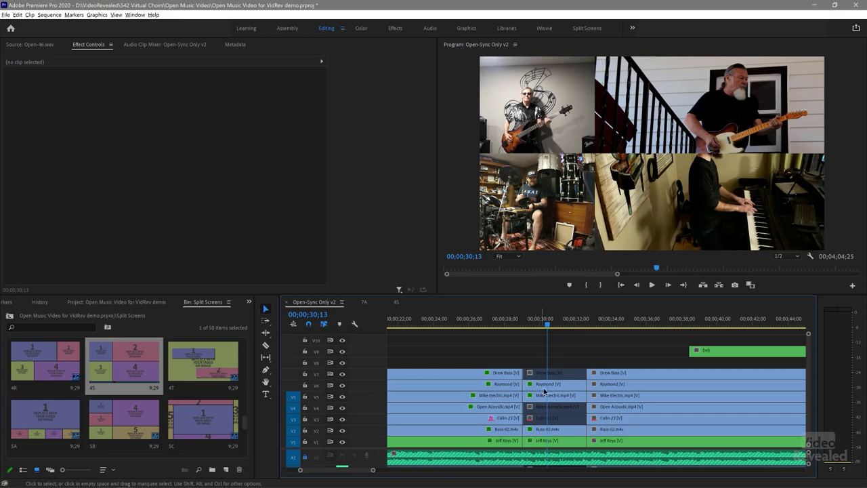
- Enable the upright bass segment on V7 and paste the keyboard segment's attributes onto it, including Motion, Transform and Crop
{"action": "left_click", "coordinate": [554, 434]}
{"action": "left_click", "coordinate": [551, 443]}
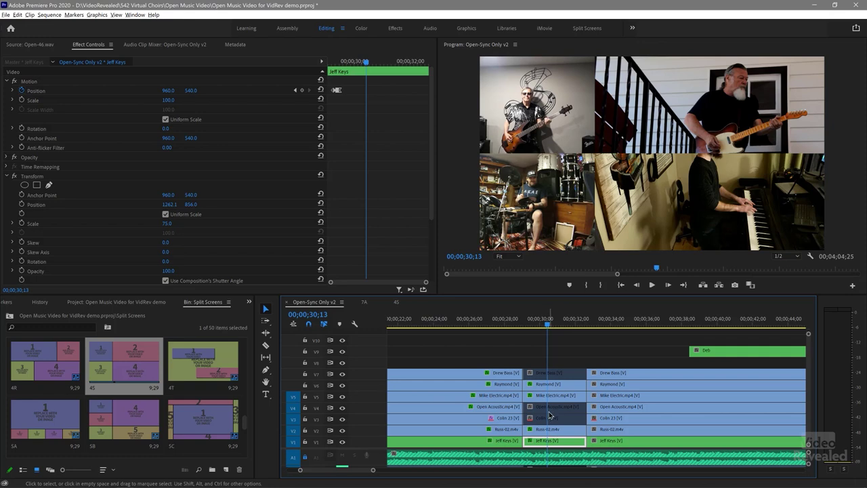
{"action": "left_click", "coordinate": [548, 374]}
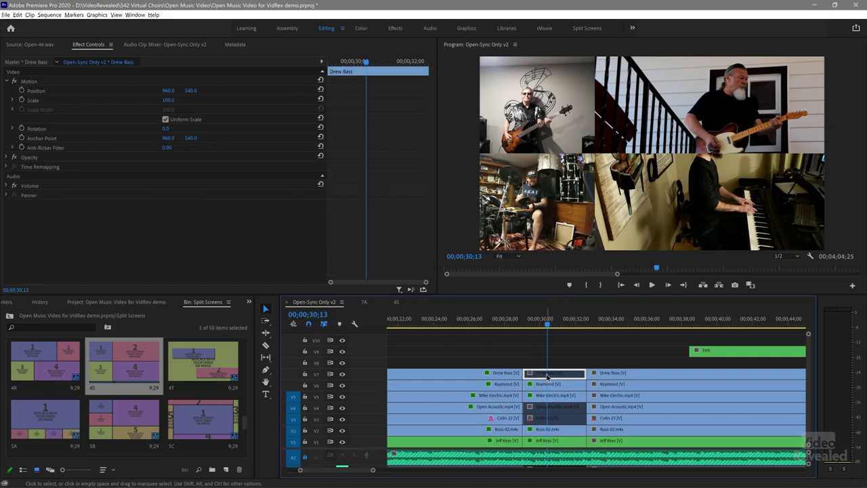
{"action": "key", "text": "shift+e"}
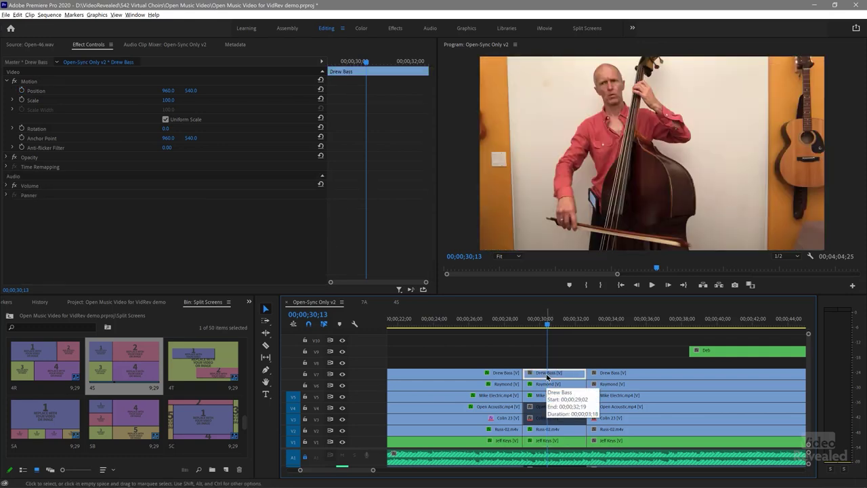
{"action": "key", "text": "ctrl+alt+v"}
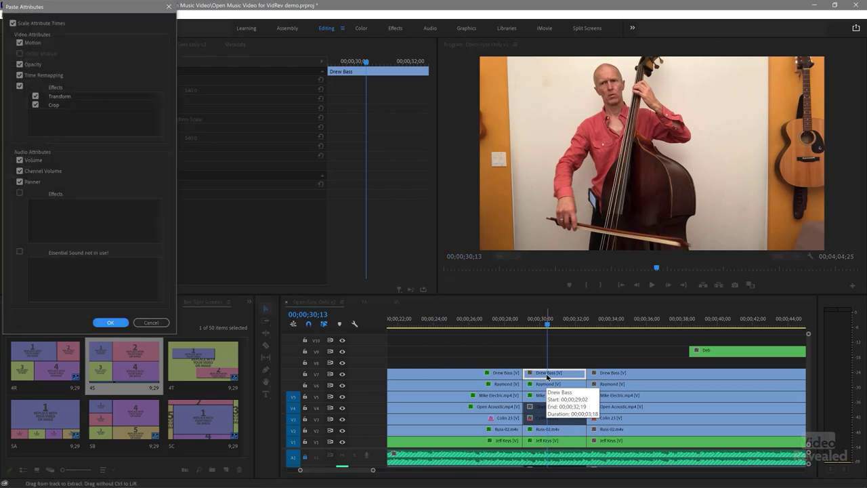
{"action": "key", "text": "Return"}
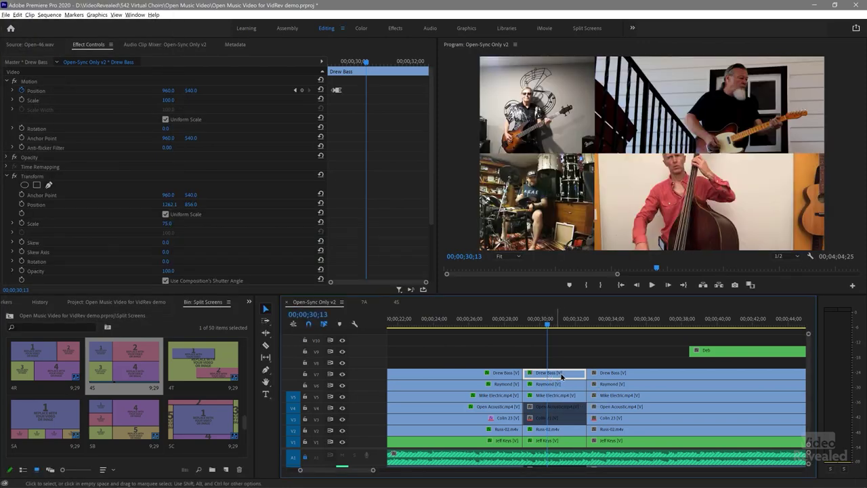
- Disable the keyboard segment on V1 and play the four-way split from 00;00;27;22
{"action": "left_click", "coordinate": [547, 441]}
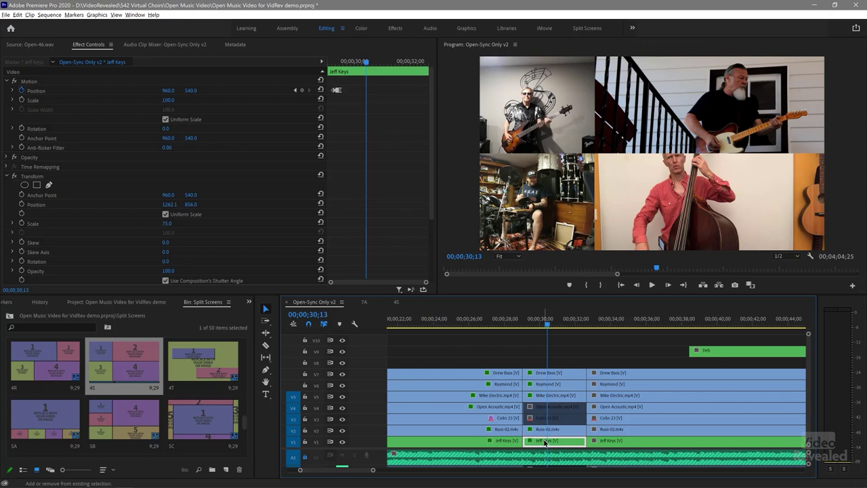
{"action": "key", "text": "shift+e"}
{"action": "left_click_drag", "start_coordinate": [506, 326], "coordinate": [500, 324]}
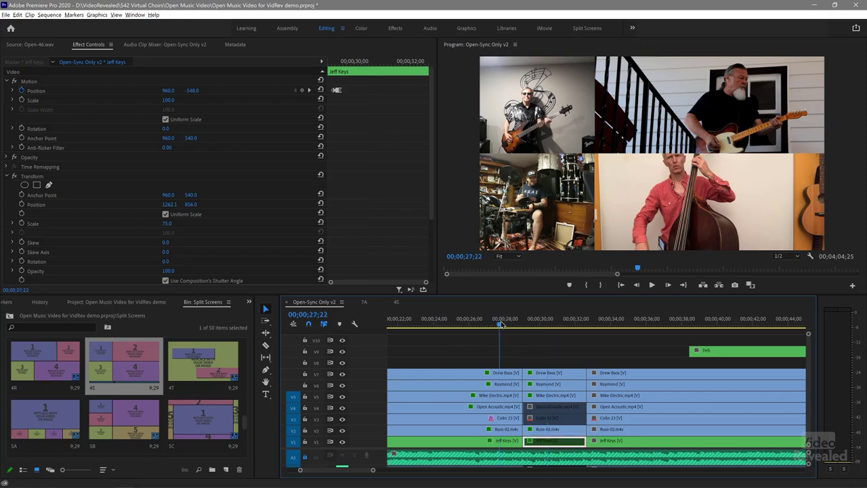
{"action": "key", "text": "space"}
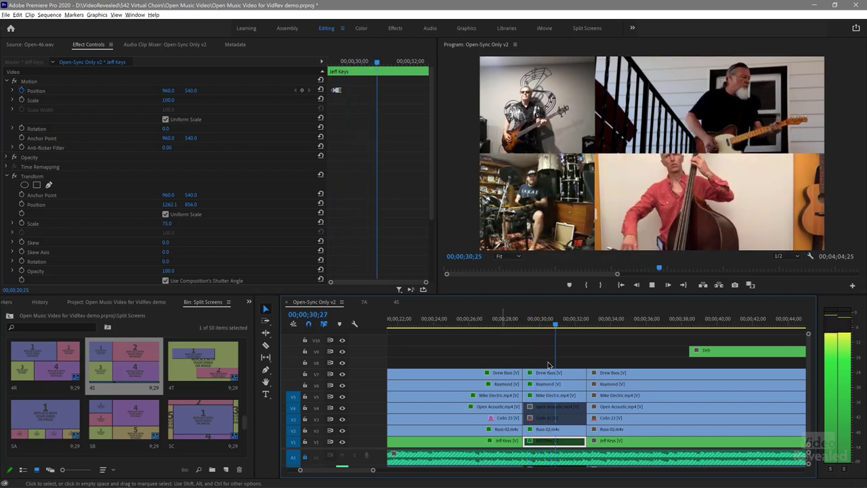
{"action": "key", "text": "space"}
- Increase the upright bass segment's vertical Transform position until the player's head fits inside its frame, and play the split
{"action": "left_click", "coordinate": [552, 376]}
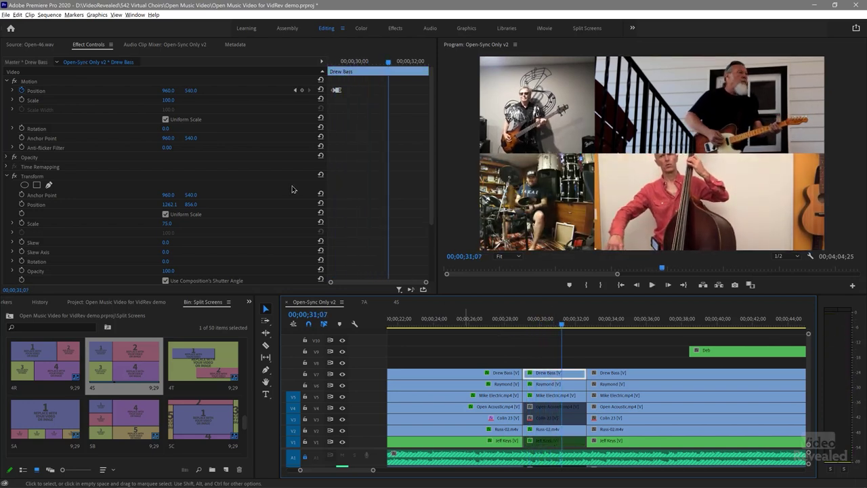
{"action": "left_click_drag", "start_coordinate": [194, 205], "coordinate": [256, 205]}
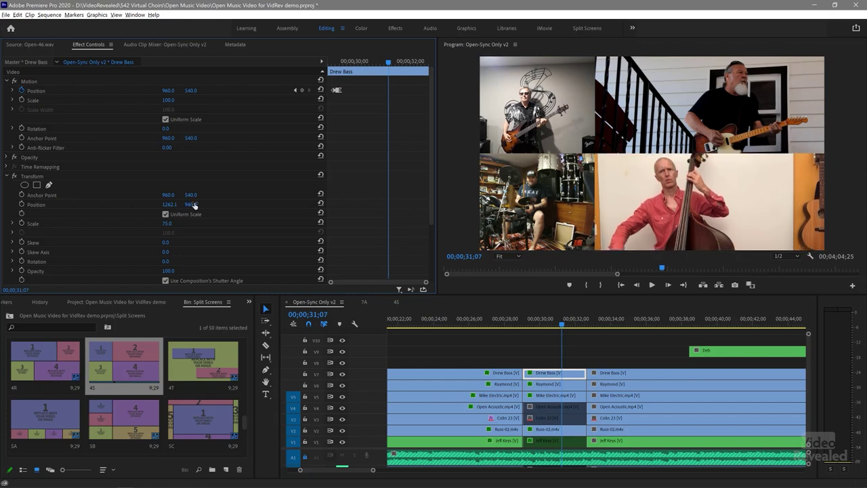
{"action": "left_click", "coordinate": [515, 339]}
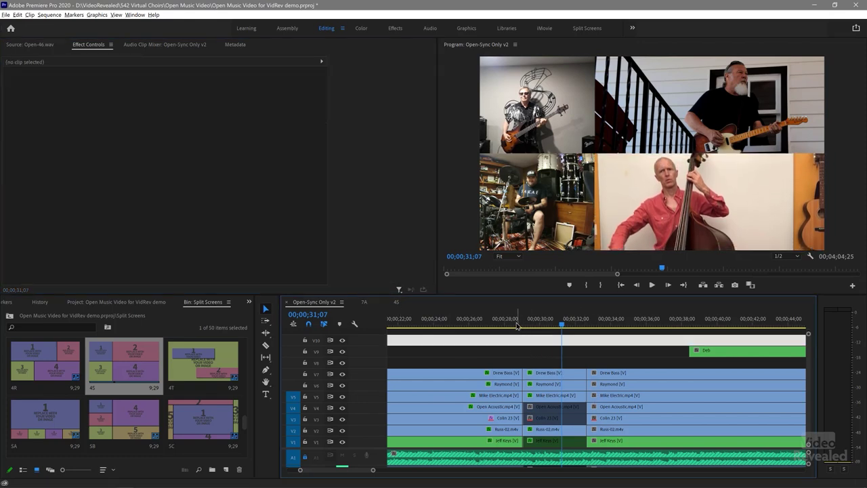
{"action": "key", "text": "space"}
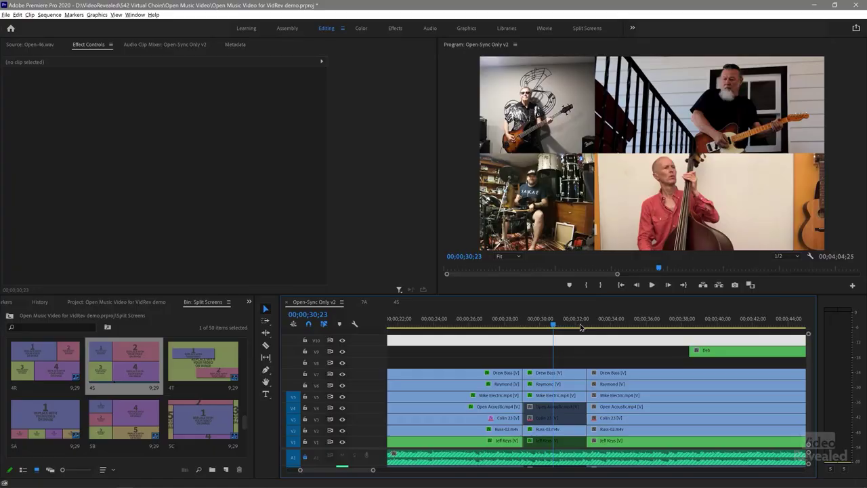
- Play across the end of the four-way split from 00;00;32;08 and stop at 00;00;34;19
{"action": "mouse_move", "coordinate": [580, 326]}
{"action": "left_mouse_down"}
{"action": "mouse_move", "coordinate": [590, 325]}
{"action": "mouse_move", "coordinate": [579, 326]}
{"action": "left_mouse_up"}
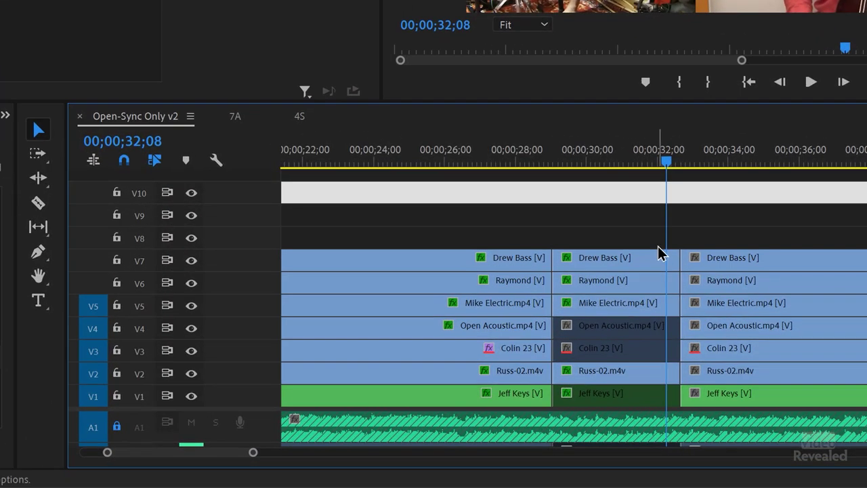
{"action": "key", "text": "space"}
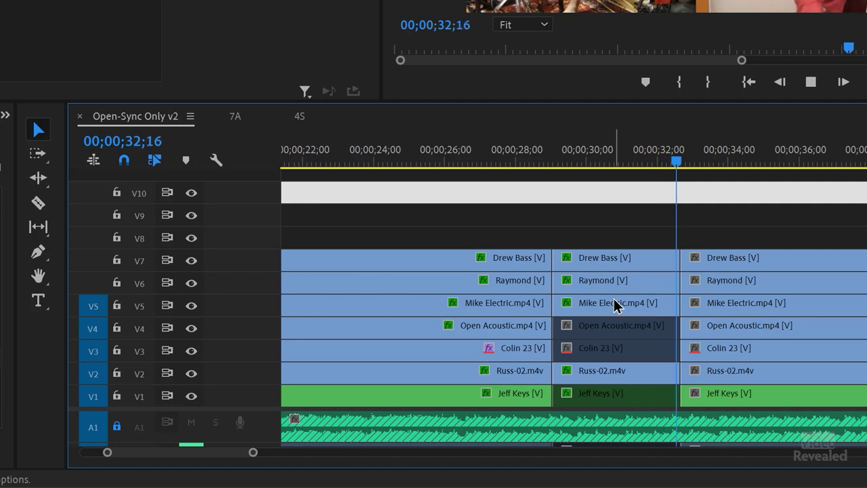
{"action": "key", "text": "space"}
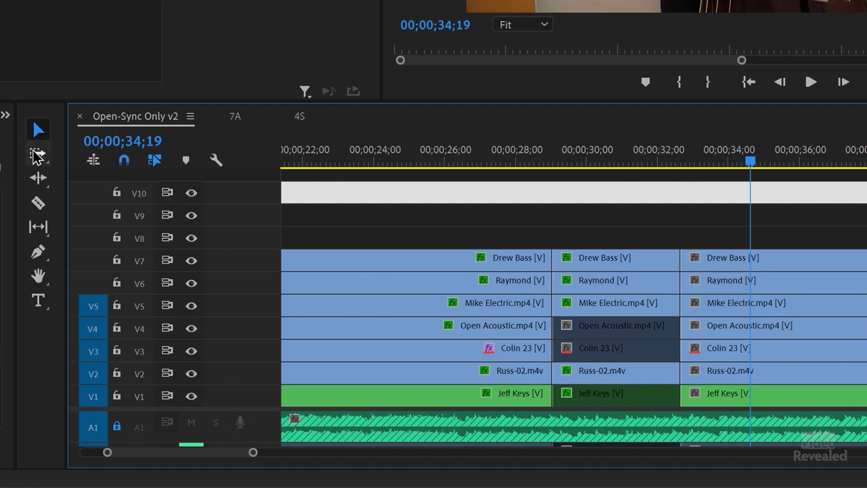
- Using the Rolling Edit tool, extend the four-way split's end edit points on V1–V7 to 00;00;33;07
{"action": "left_click", "coordinate": [39, 178]}
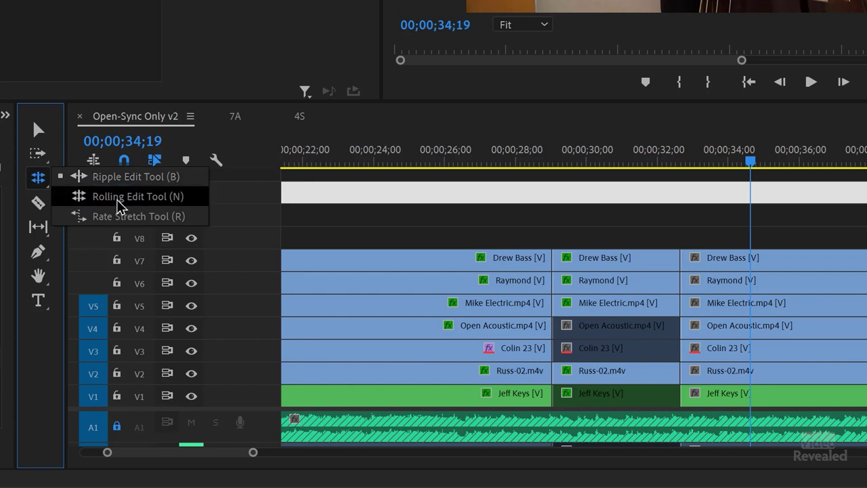
{"action": "left_click", "coordinate": [119, 201]}
{"action": "left_click_drag", "start_coordinate": [668, 229], "coordinate": [692, 404]}
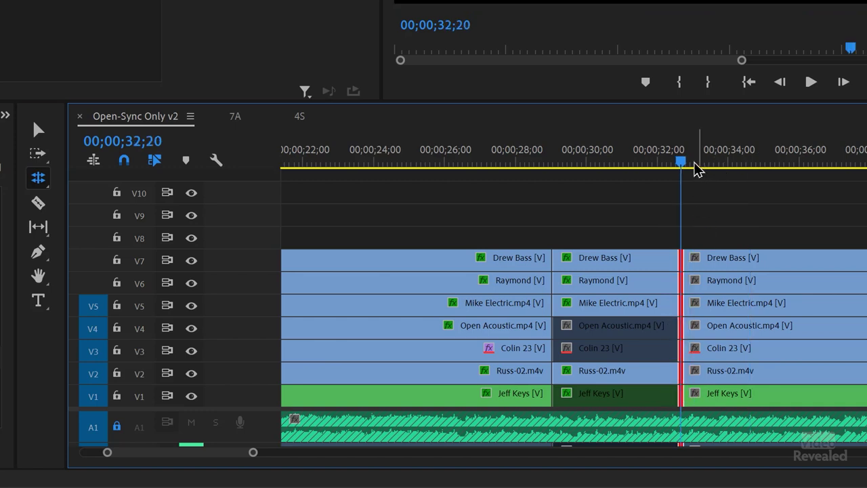
{"action": "mouse_move", "coordinate": [700, 163]}
{"action": "left_mouse_down"}
{"action": "mouse_move", "coordinate": [710, 164]}
{"action": "mouse_move", "coordinate": [701, 162]}
{"action": "left_mouse_up"}
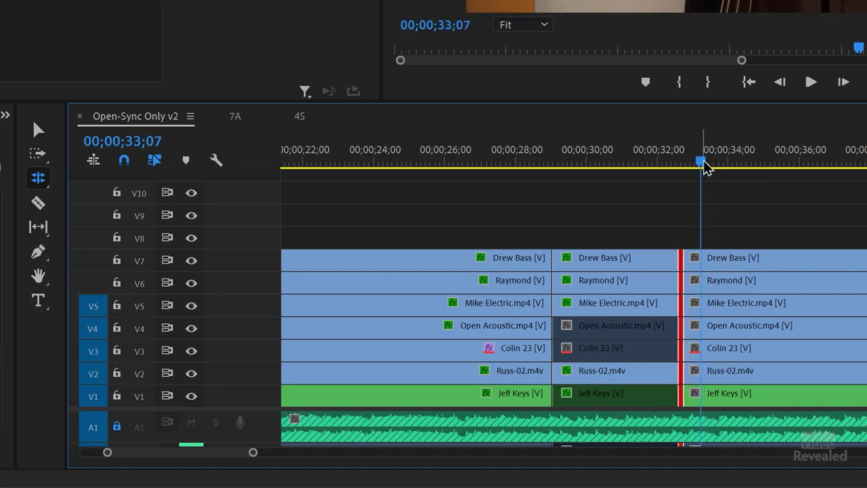
{"action": "key", "text": "e"}
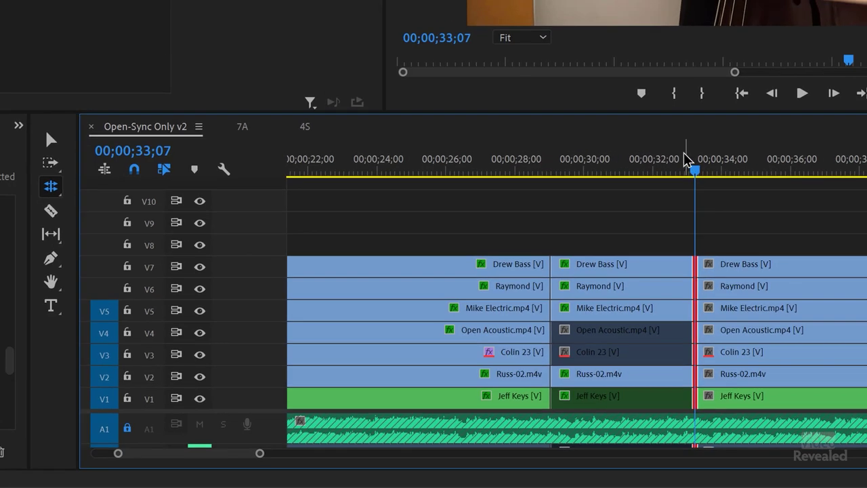
- Play the last seconds of the four-way split, then roll its end edit points on V1–V7 to 00;00;31;29
{"action": "left_click", "coordinate": [677, 162]}
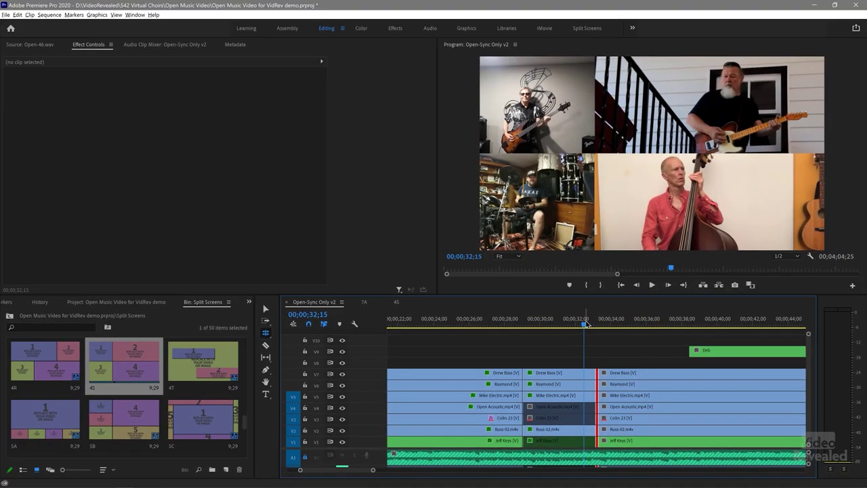
{"action": "key", "text": "space"}
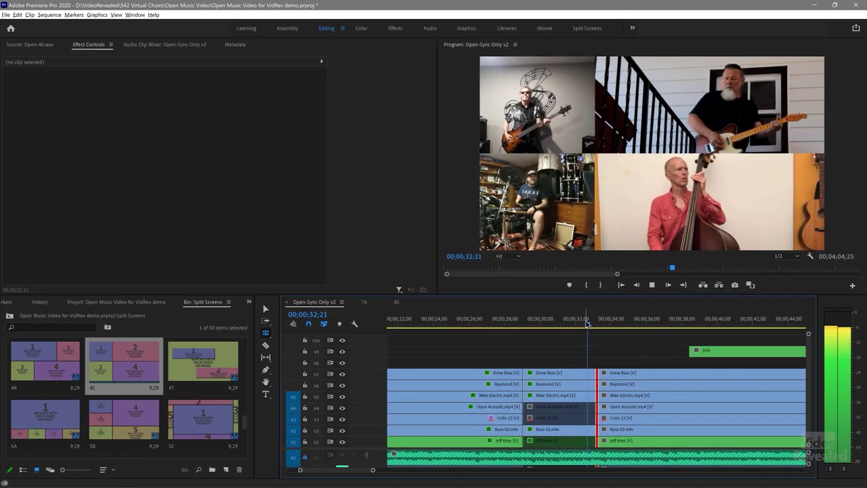
{"action": "left_click", "coordinate": [583, 322]}
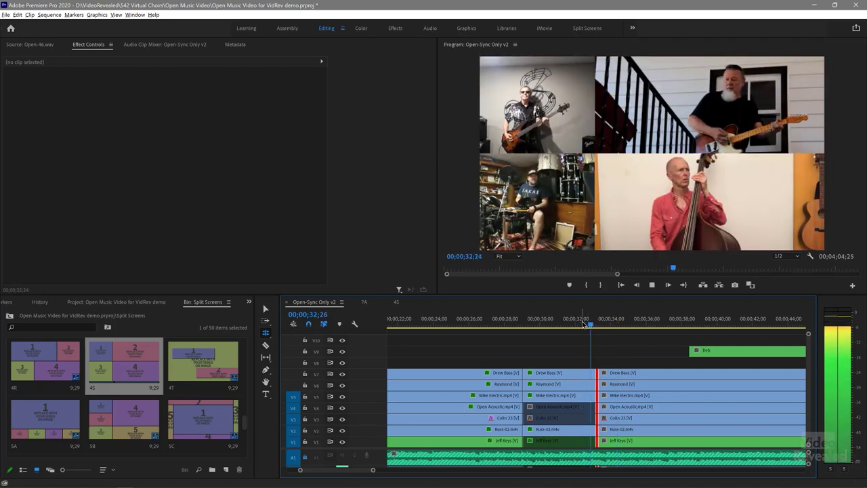
{"action": "left_click", "coordinate": [577, 322]}
{"action": "left_click", "coordinate": [566, 327]}
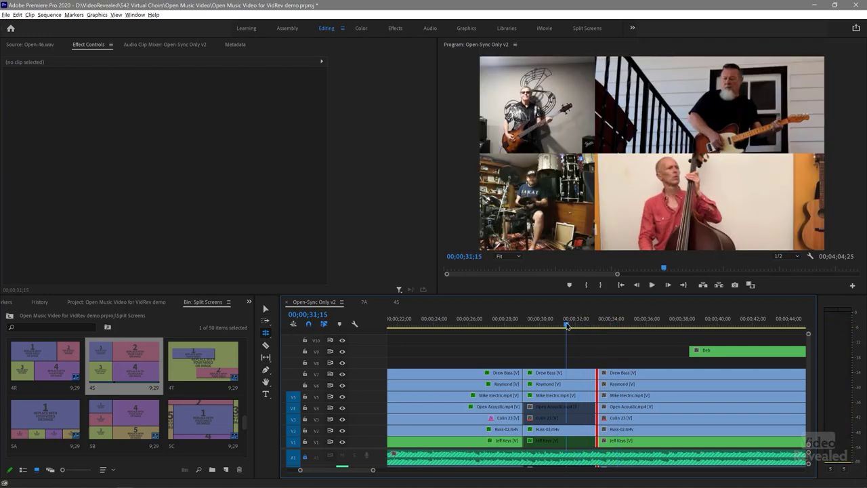
{"action": "key", "text": "space"}
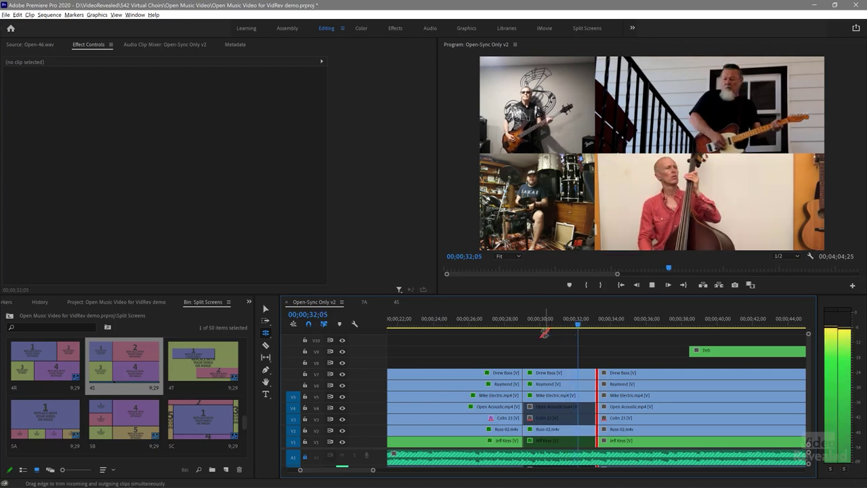
{"action": "left_click", "coordinate": [576, 326]}
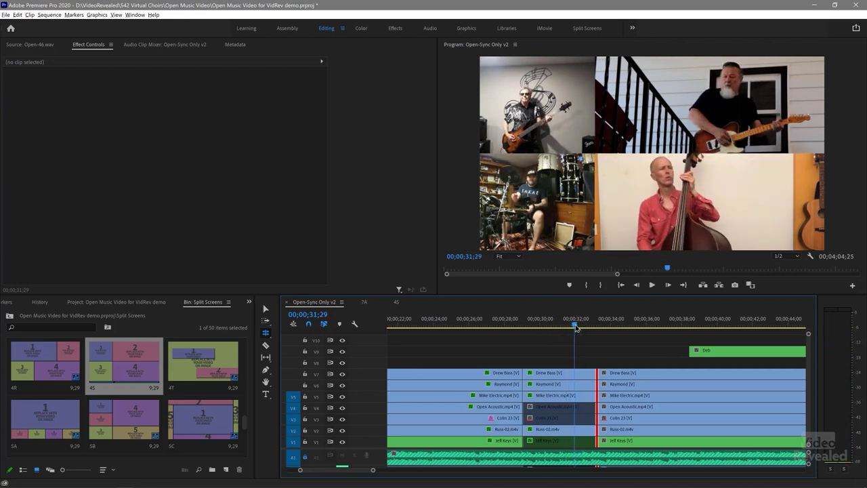
{"action": "key", "text": "e"}
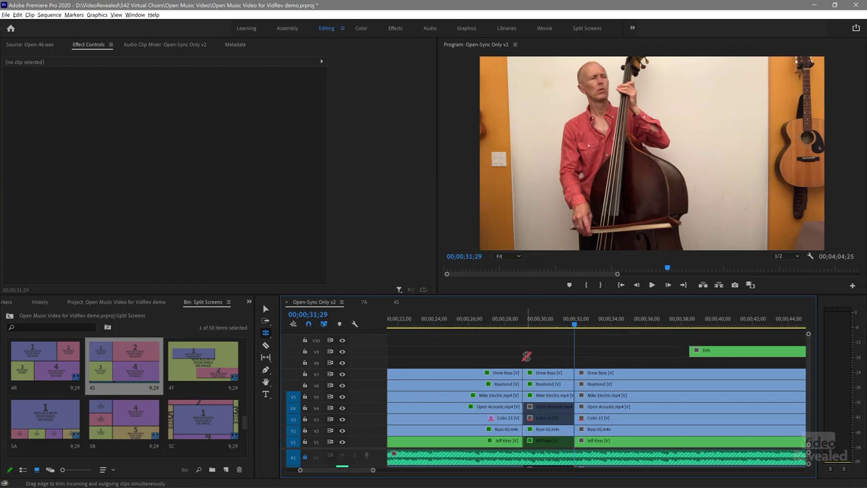
- Roll the four-way split's start edit points on V1–V7 to 00;00;28;14 and play the split
{"action": "left_click", "coordinate": [526, 372]}
{"action": "left_click_drag", "start_coordinate": [520, 326], "coordinate": [513, 326]}
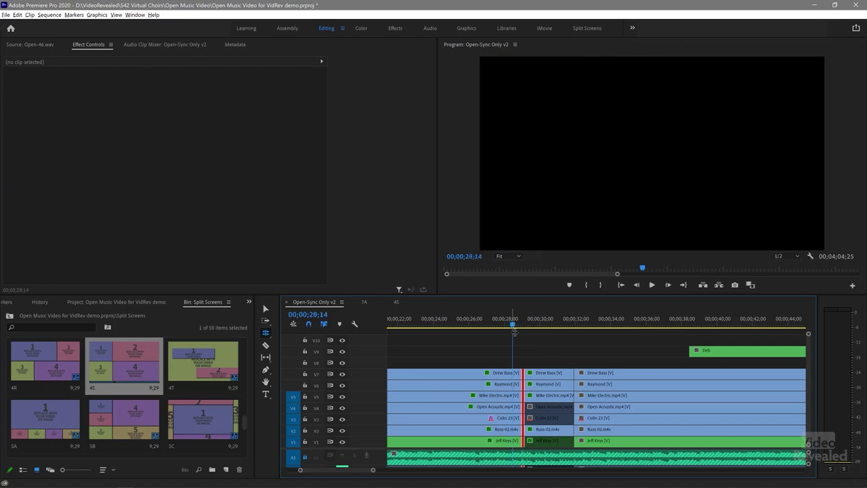
{"action": "key", "text": "e"}
{"action": "key", "text": "space"}
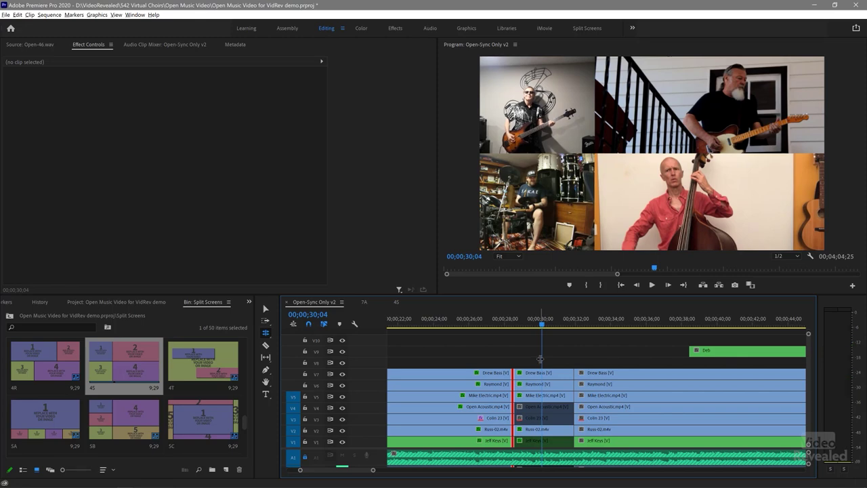
- Examine the Motion Position keyframes of the four-way split's segments on V7, V6, V5 and V2
{"action": "left_click", "coordinate": [539, 373]}
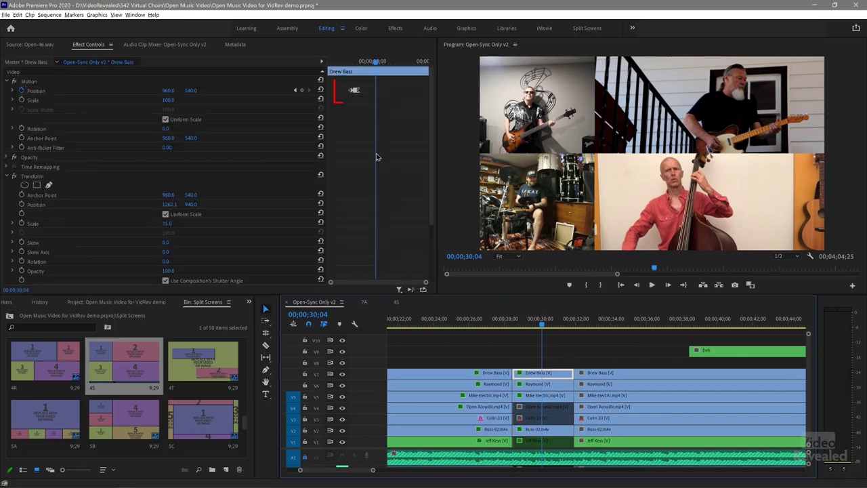
{"action": "left_click", "coordinate": [527, 386]}
{"action": "left_click", "coordinate": [540, 397]}
{"action": "left_click", "coordinate": [533, 429]}
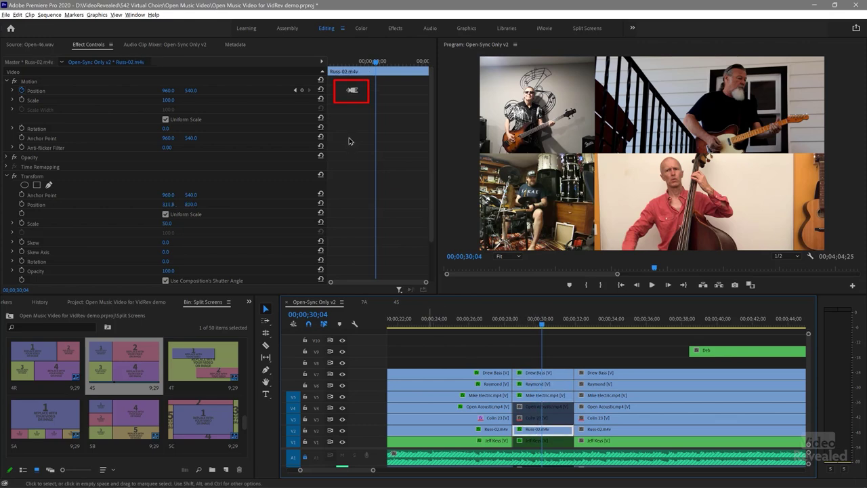
- Park the playhead at 00;00;30;05 and set the Program monitor's playback resolution to 1/4
{"action": "mouse_move", "coordinate": [532, 329]}
{"action": "left_mouse_down"}
{"action": "mouse_move", "coordinate": [509, 338]}
{"action": "mouse_move", "coordinate": [533, 342]}
{"action": "left_mouse_up"}
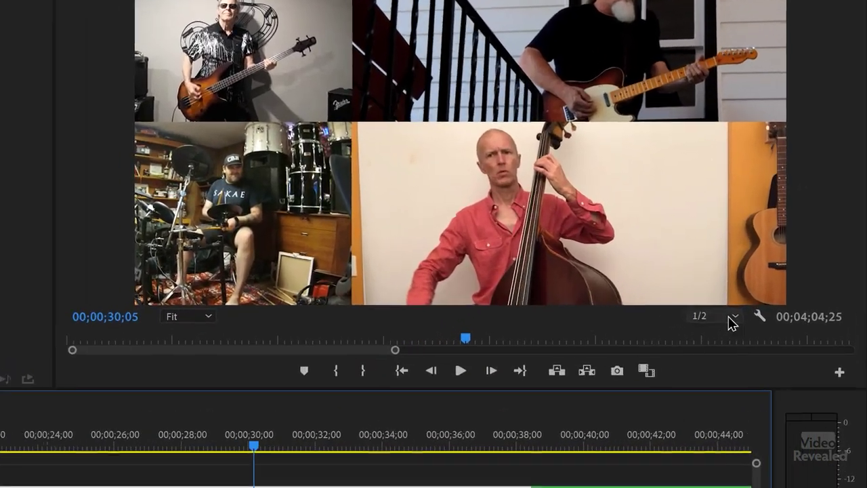
{"action": "left_click", "coordinate": [785, 266]}
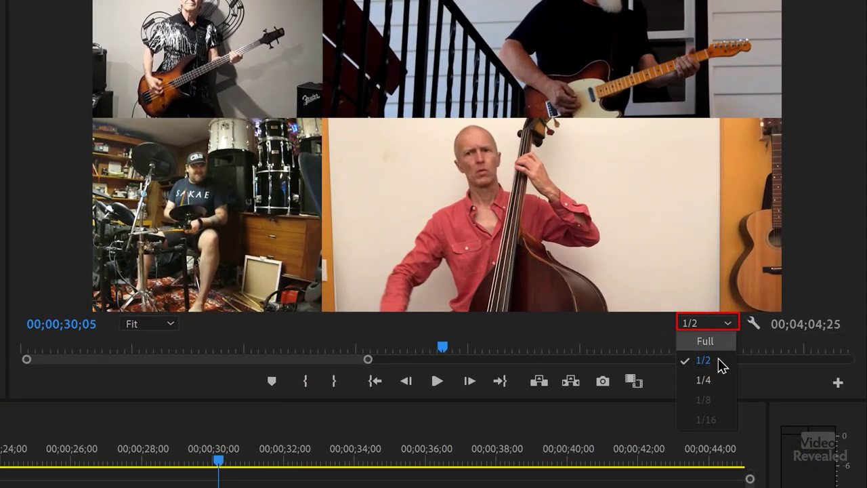
{"action": "left_click", "coordinate": [719, 382]}
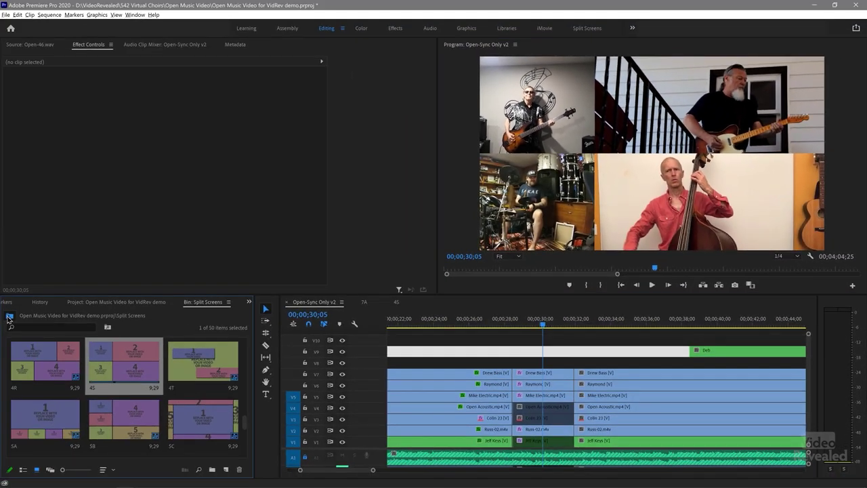
- Browse in the Media Browser to the Split Screens v2 folder inside For Sale
{"action": "left_click", "coordinate": [9, 317]}
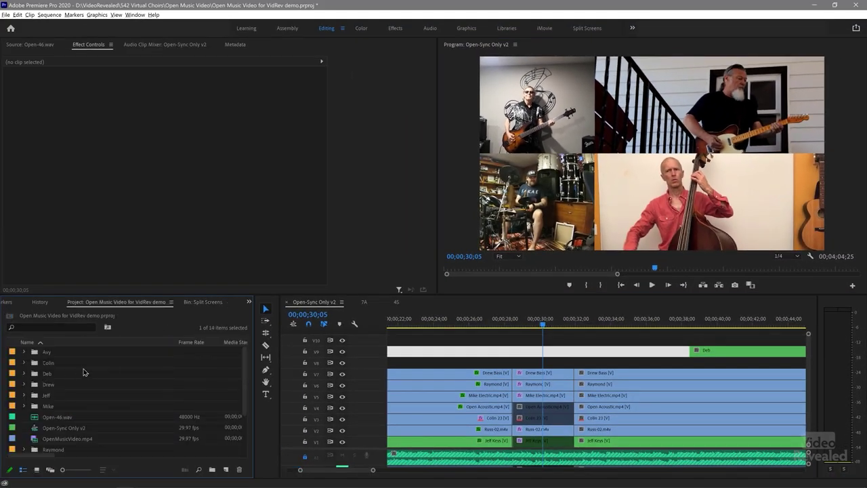
{"action": "scroll", "coordinate": [92, 371], "scroll_direction": "down", "scroll_amount": 1}
{"action": "scroll", "coordinate": [92, 370], "scroll_direction": "up", "scroll_amount": 1}
{"action": "left_click", "coordinate": [249, 302]}
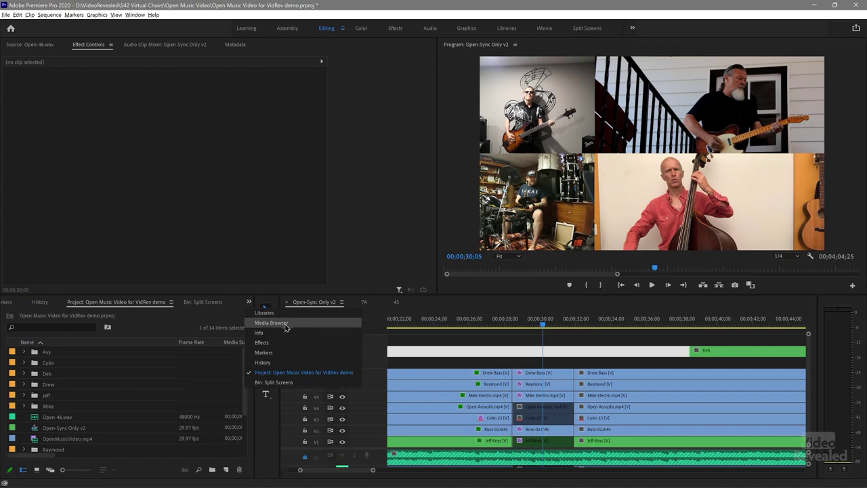
{"action": "left_click", "coordinate": [270, 322]}
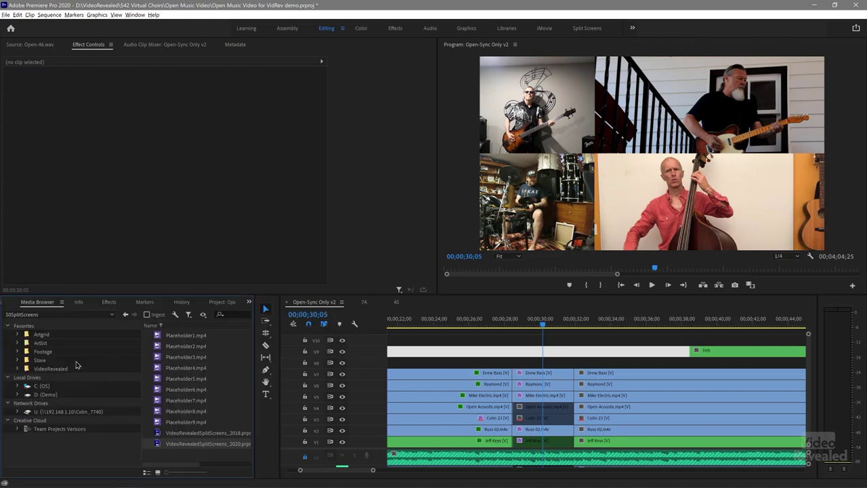
{"action": "left_click", "coordinate": [126, 314]}
{"action": "left_click", "coordinate": [126, 315]}
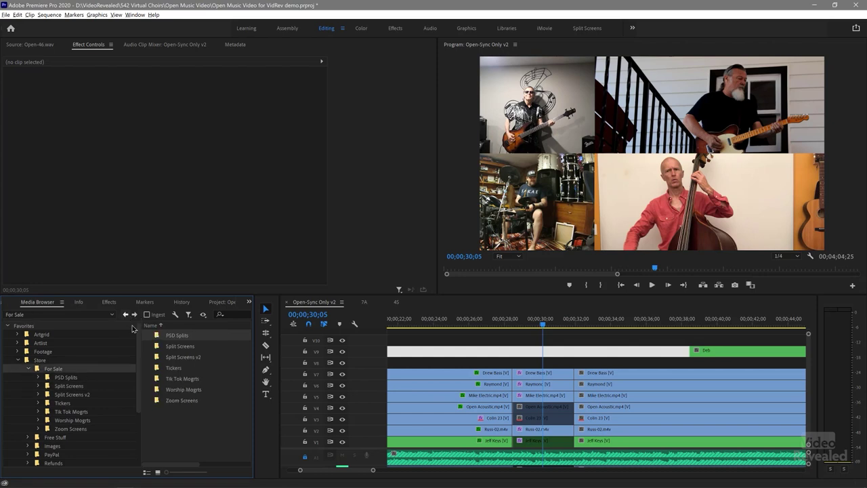
{"action": "double_click", "coordinate": [174, 356]}
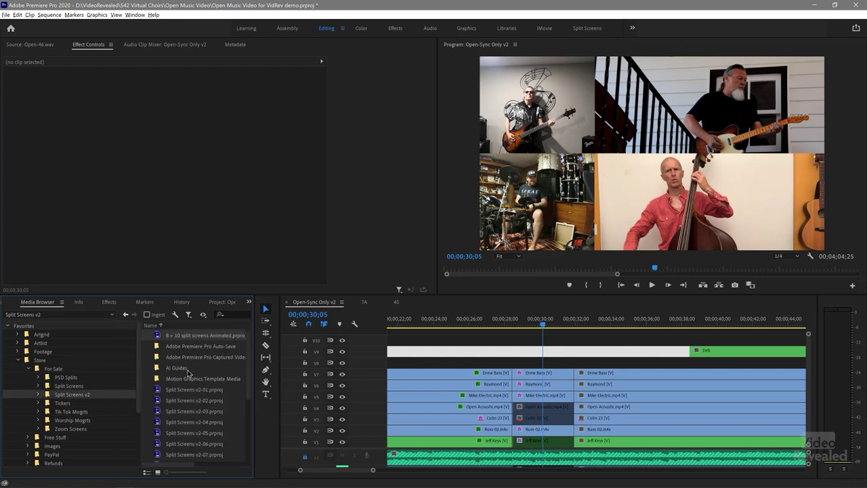
- Import the entire Split Screens v2-15.prproj project into the current project
{"action": "scroll", "coordinate": [190, 388], "scroll_direction": "down", "scroll_amount": 5}
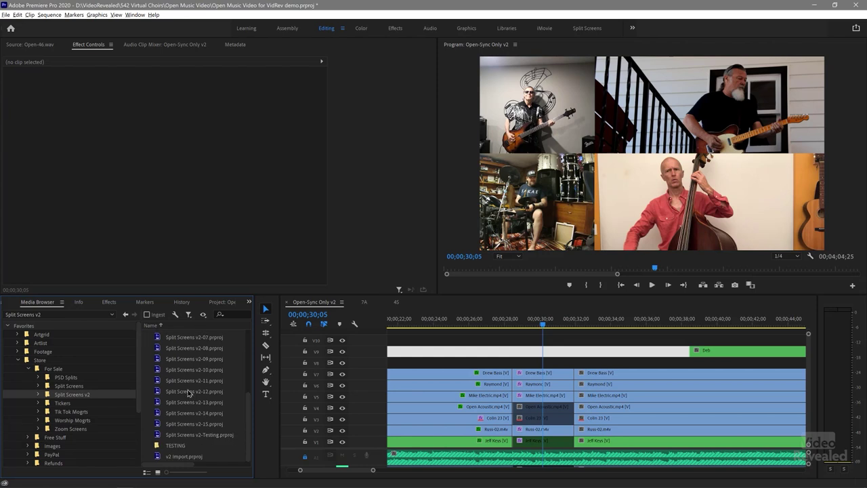
{"action": "right_click", "coordinate": [177, 427]}
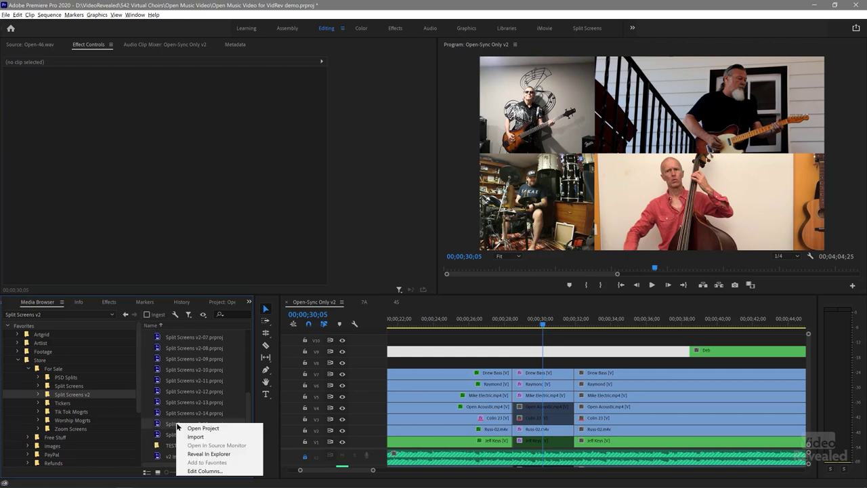
{"action": "left_click", "coordinate": [195, 437]}
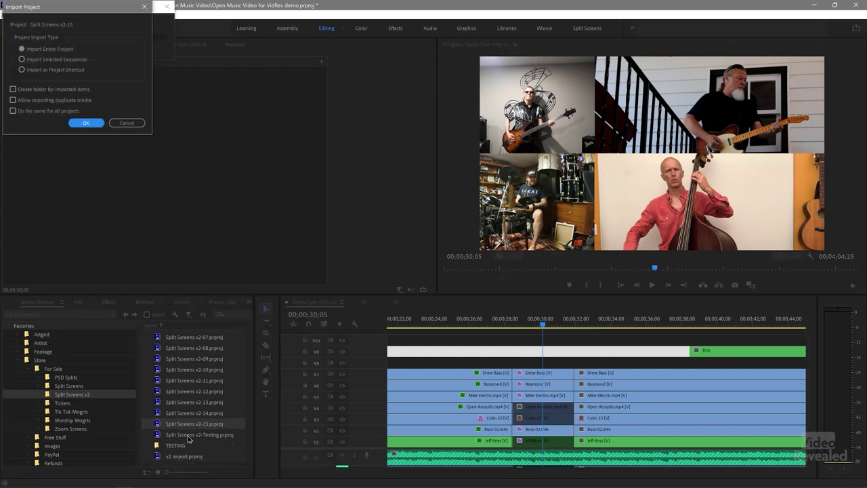
{"action": "left_click", "coordinate": [88, 122]}
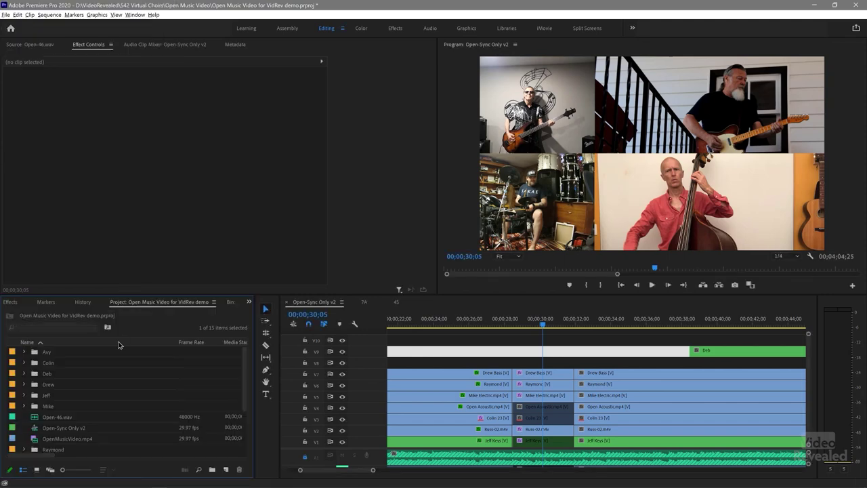
- Open the imported Split Screens v2 bin, maximise it and show its templates as thumbnails
{"action": "scroll", "coordinate": [105, 379], "scroll_direction": "down", "scroll_amount": 2}
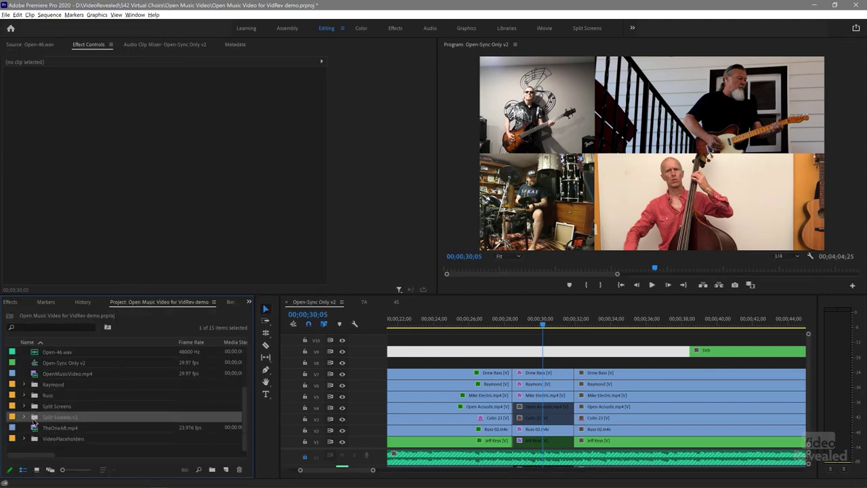
{"action": "left_click", "coordinate": [24, 417]}
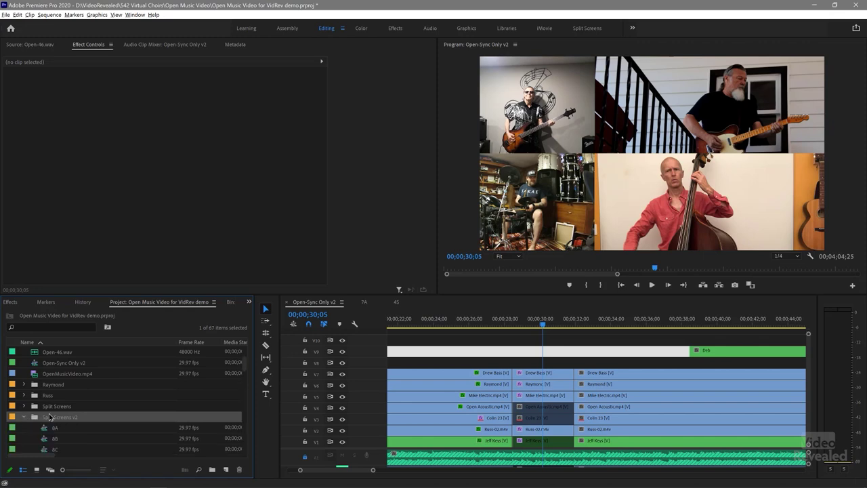
{"action": "double_click", "coordinate": [35, 417]}
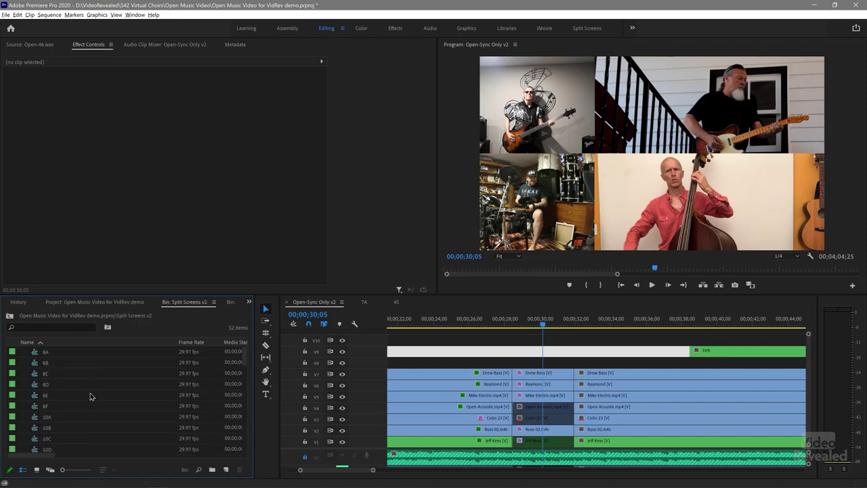
{"action": "key", "text": "grave"}
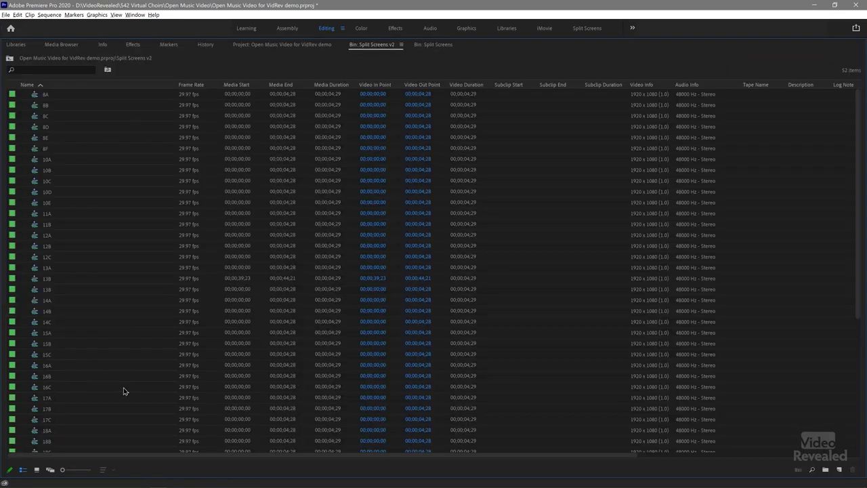
{"action": "left_click", "coordinate": [36, 469]}
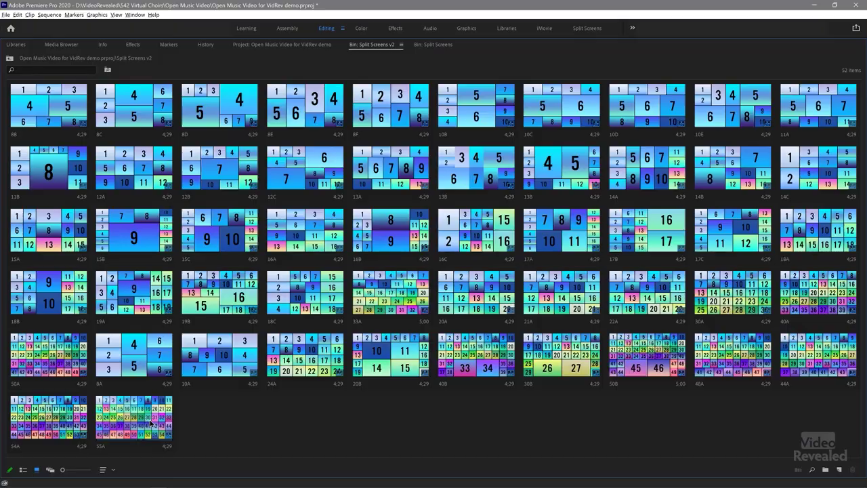
- Restore the bin to its normal size, open the 55A template sequence to view it, and return to Open-Sync Only v2
{"action": "key", "text": "grave"}
{"action": "scroll", "coordinate": [163, 403], "scroll_direction": "down", "scroll_amount": 5}
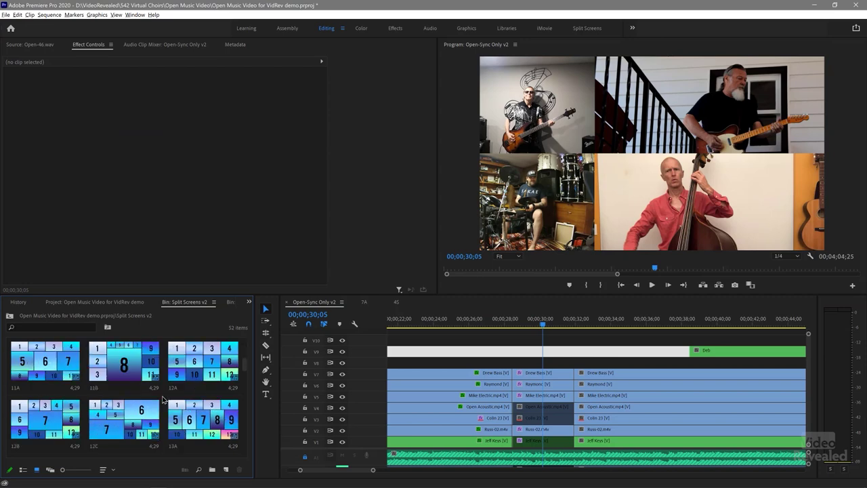
{"action": "scroll", "coordinate": [164, 403], "scroll_direction": "down", "scroll_amount": 10}
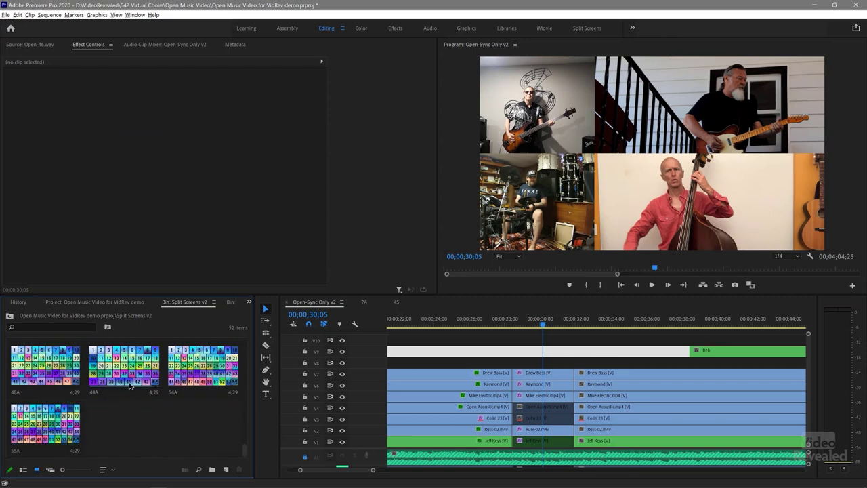
{"action": "double_click", "coordinate": [45, 421]}
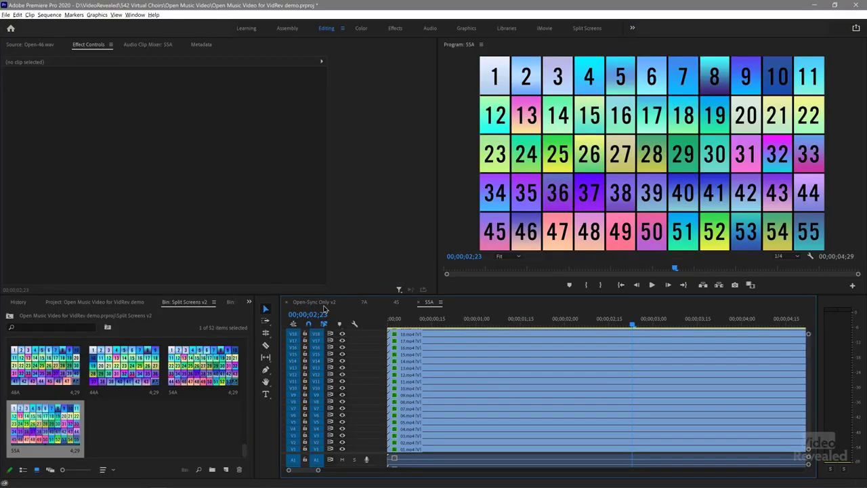
{"action": "left_click", "coordinate": [322, 304]}
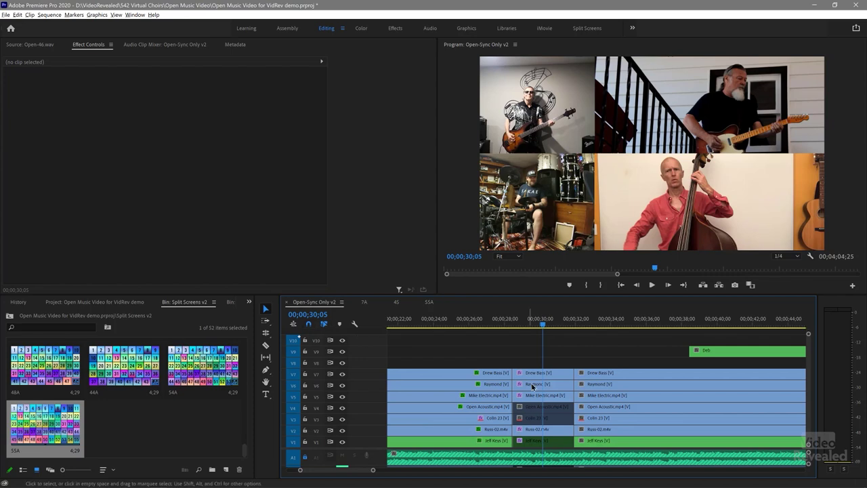
- Open OpenMusicVideo.mp4 in the Source monitor, show its video with the full duration in view, and play it from 00;00;07;19
{"action": "left_click", "coordinate": [74, 302]}
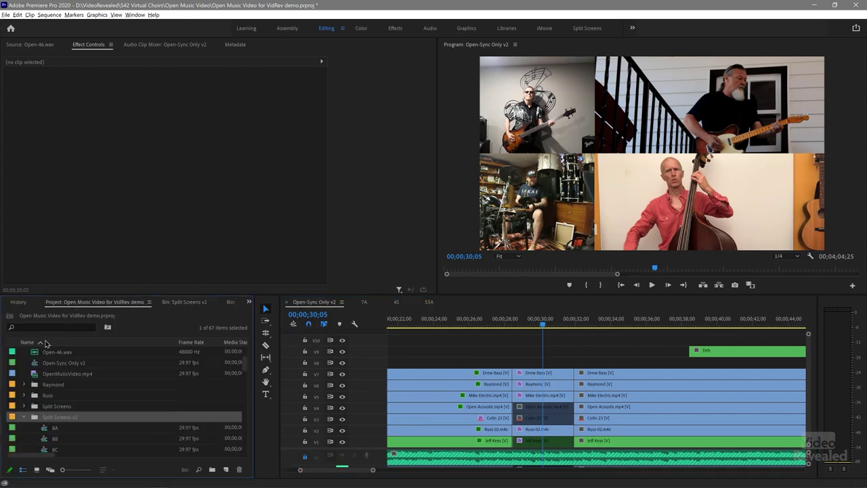
{"action": "double_click", "coordinate": [38, 376]}
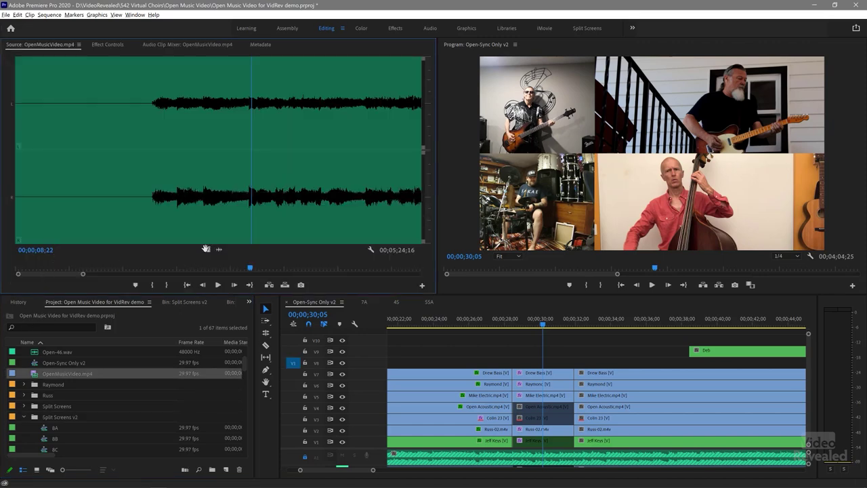
{"action": "left_click", "coordinate": [205, 249]}
{"action": "double_click", "coordinate": [63, 274]}
{"action": "left_click_drag", "start_coordinate": [55, 269], "coordinate": [16, 271]}
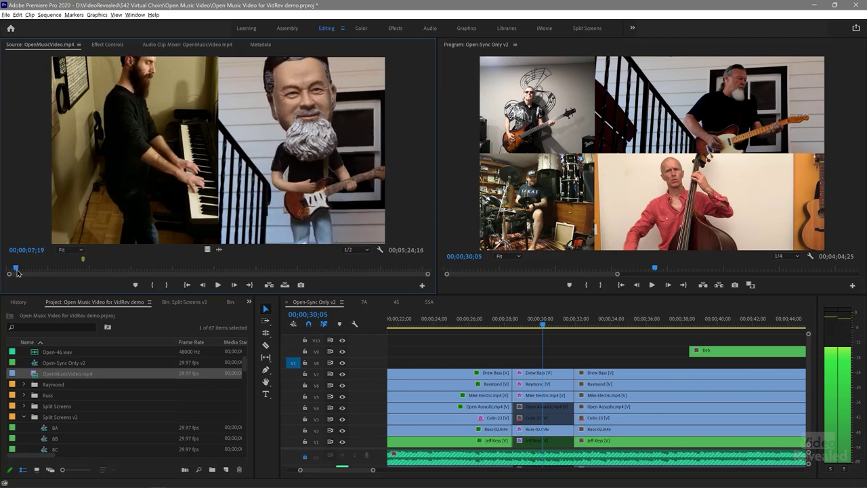
{"action": "key", "text": "space"}
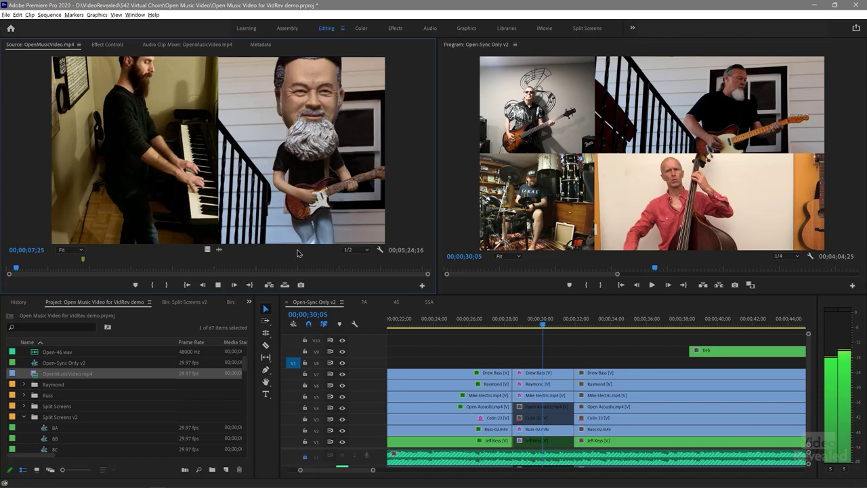